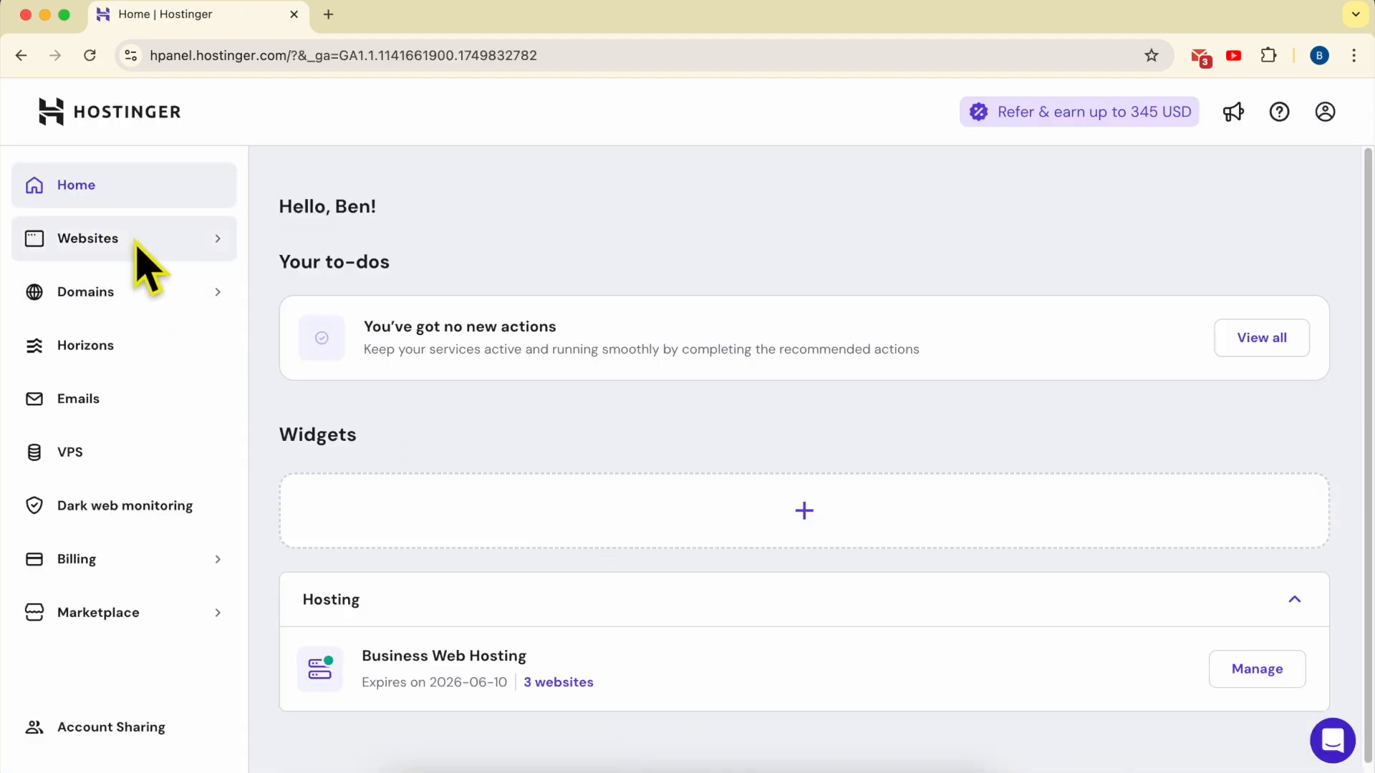
Open the benstutorial.com website for editing and bring up its pages and navigation
left_click(136, 242)
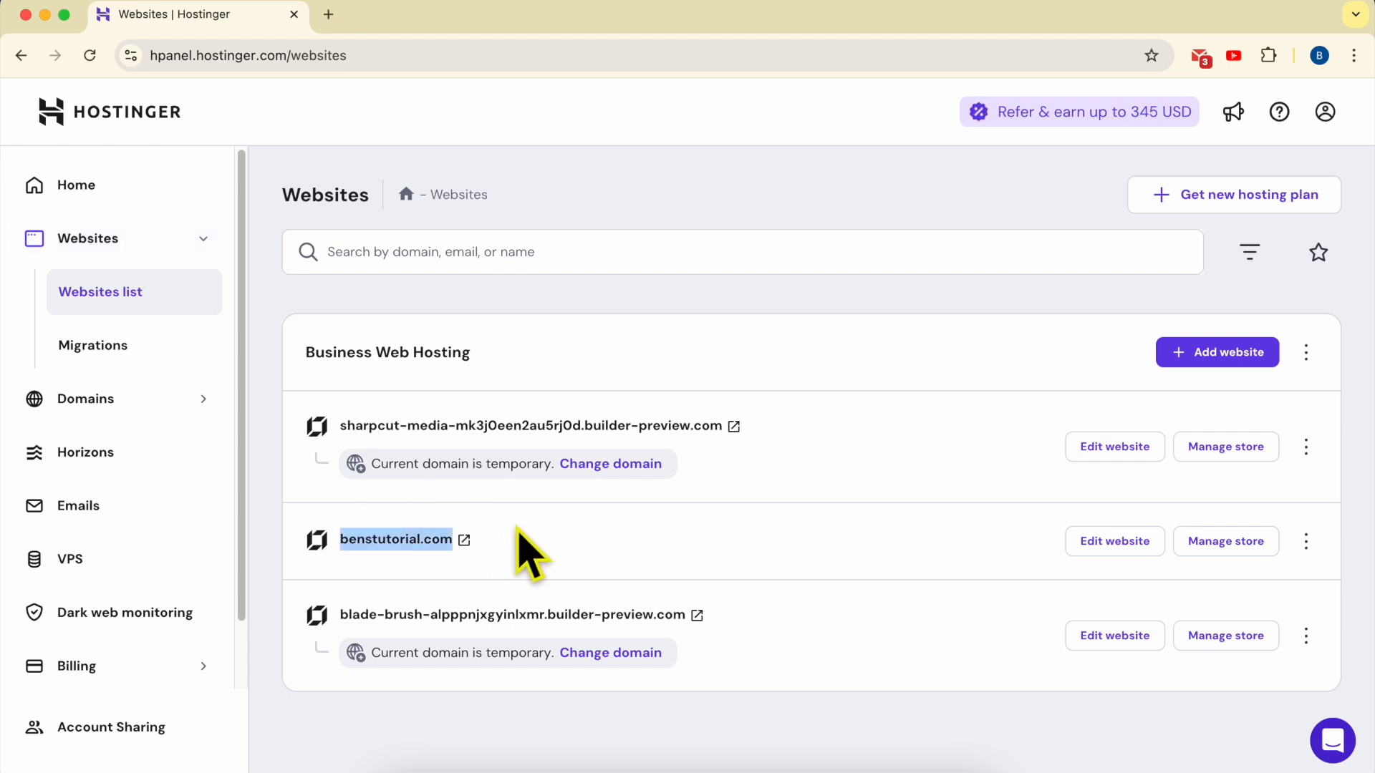
left_click(1115, 542)
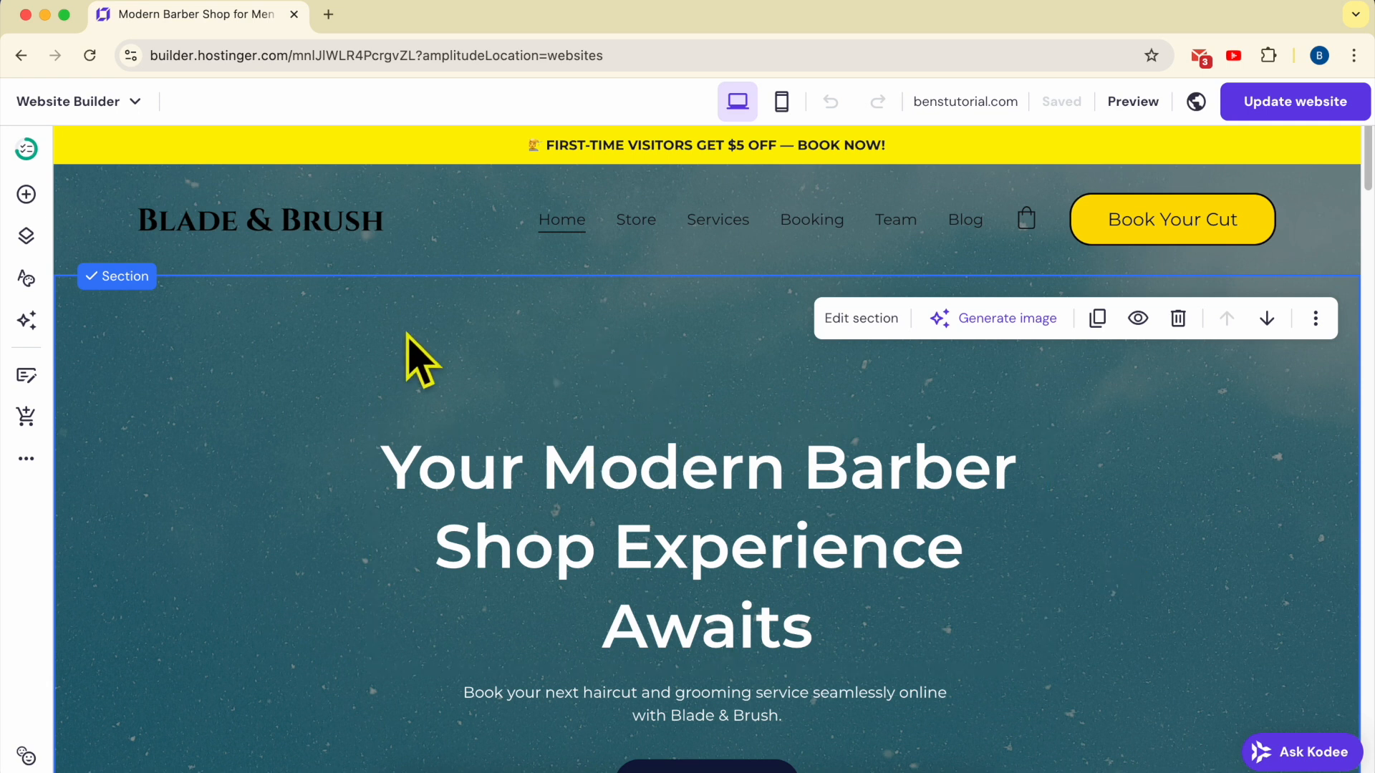
left_click(27, 236)
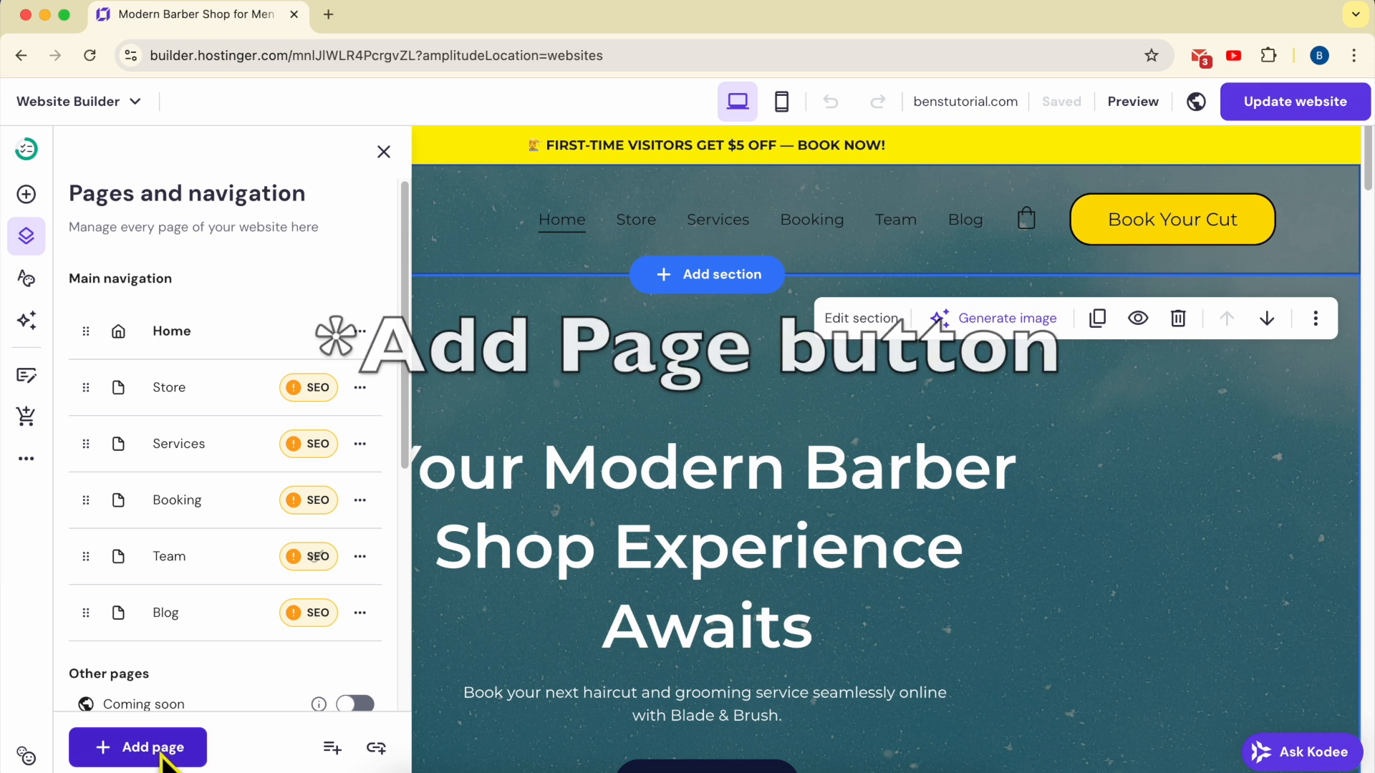
Add a Contact page from the template with the centered contact form, keeping the default page settings
left_click(138, 747)
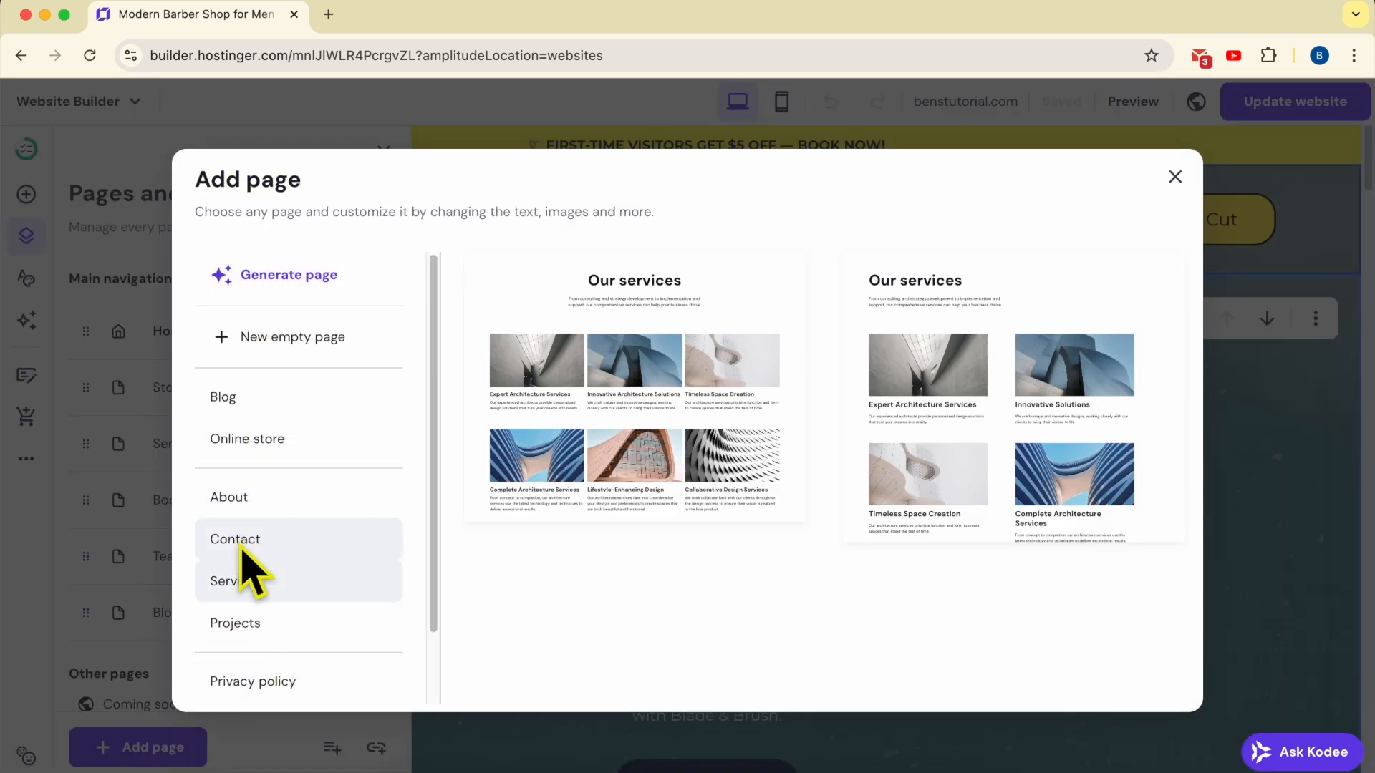
left_click(296, 542)
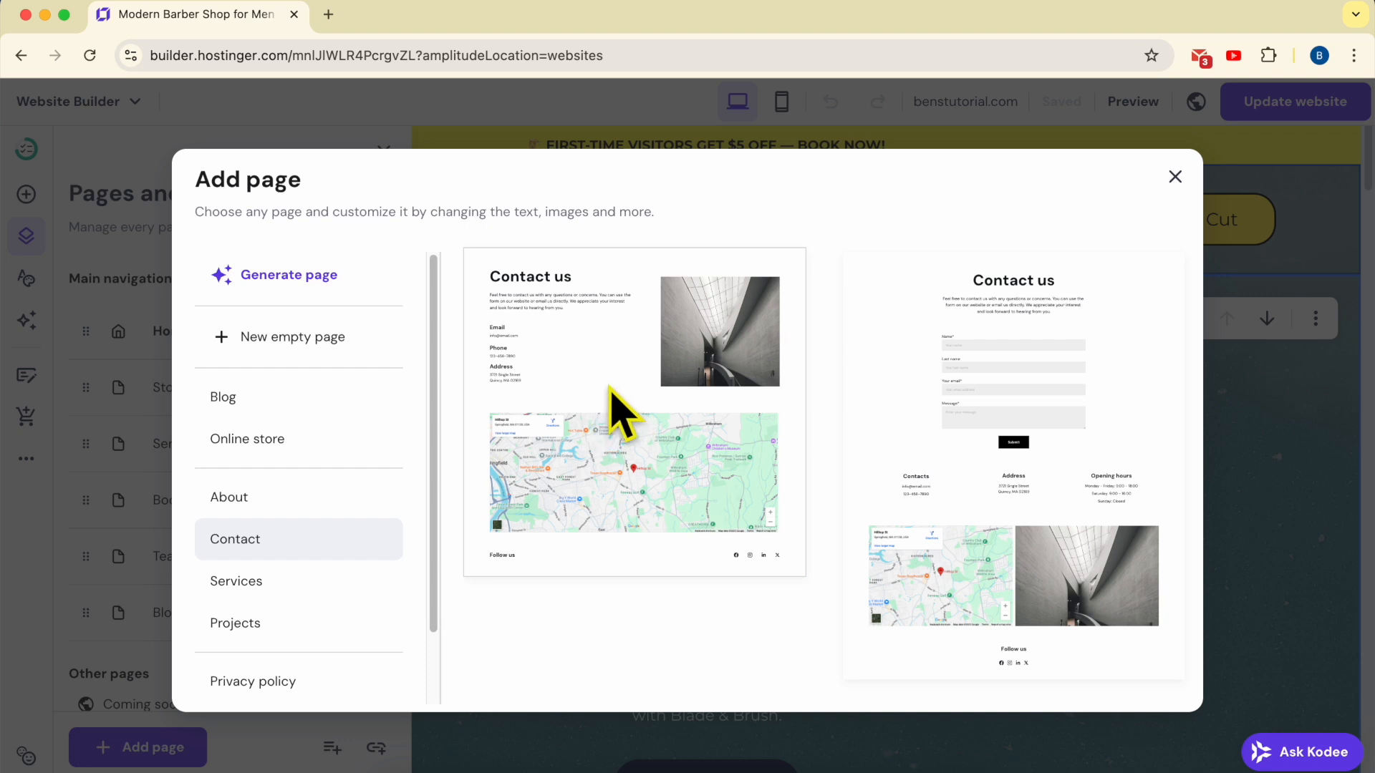
left_click(1069, 431)
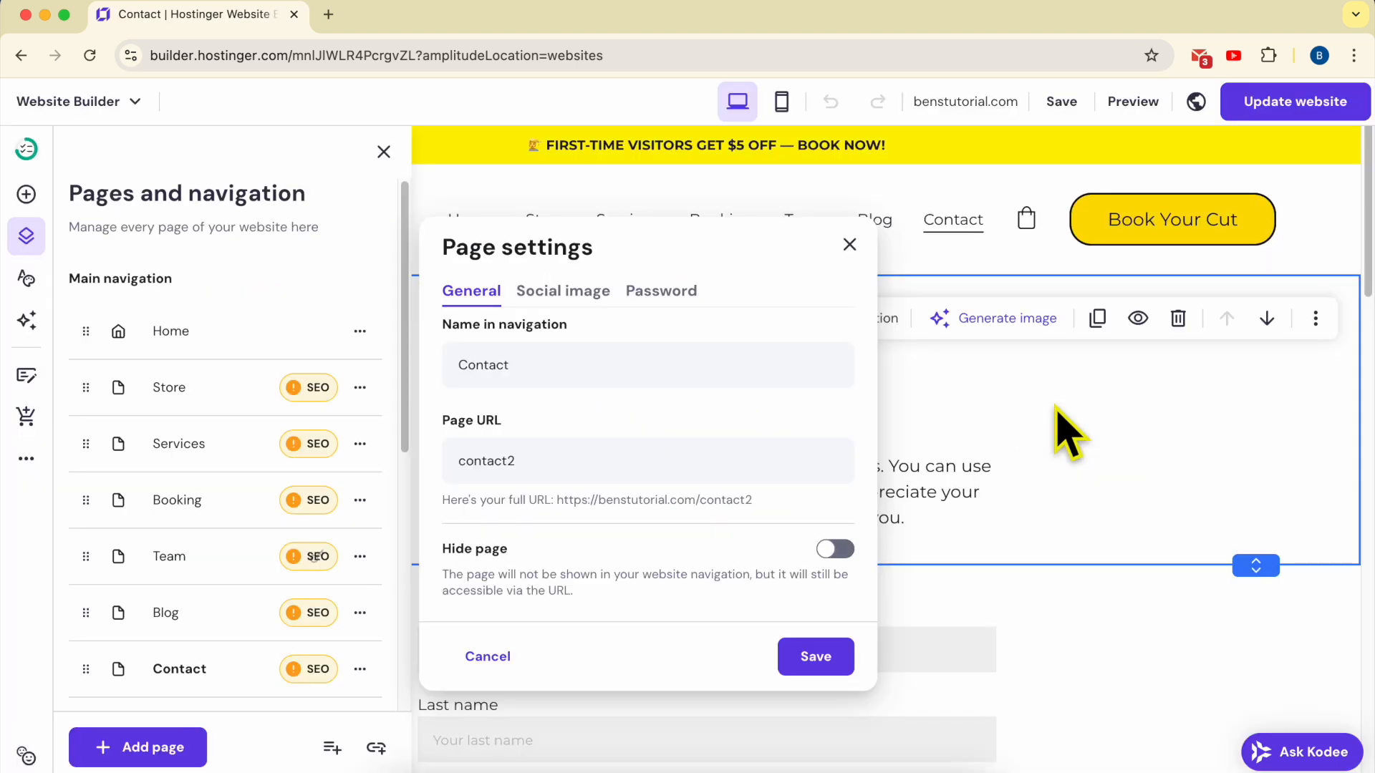
left_click(850, 245)
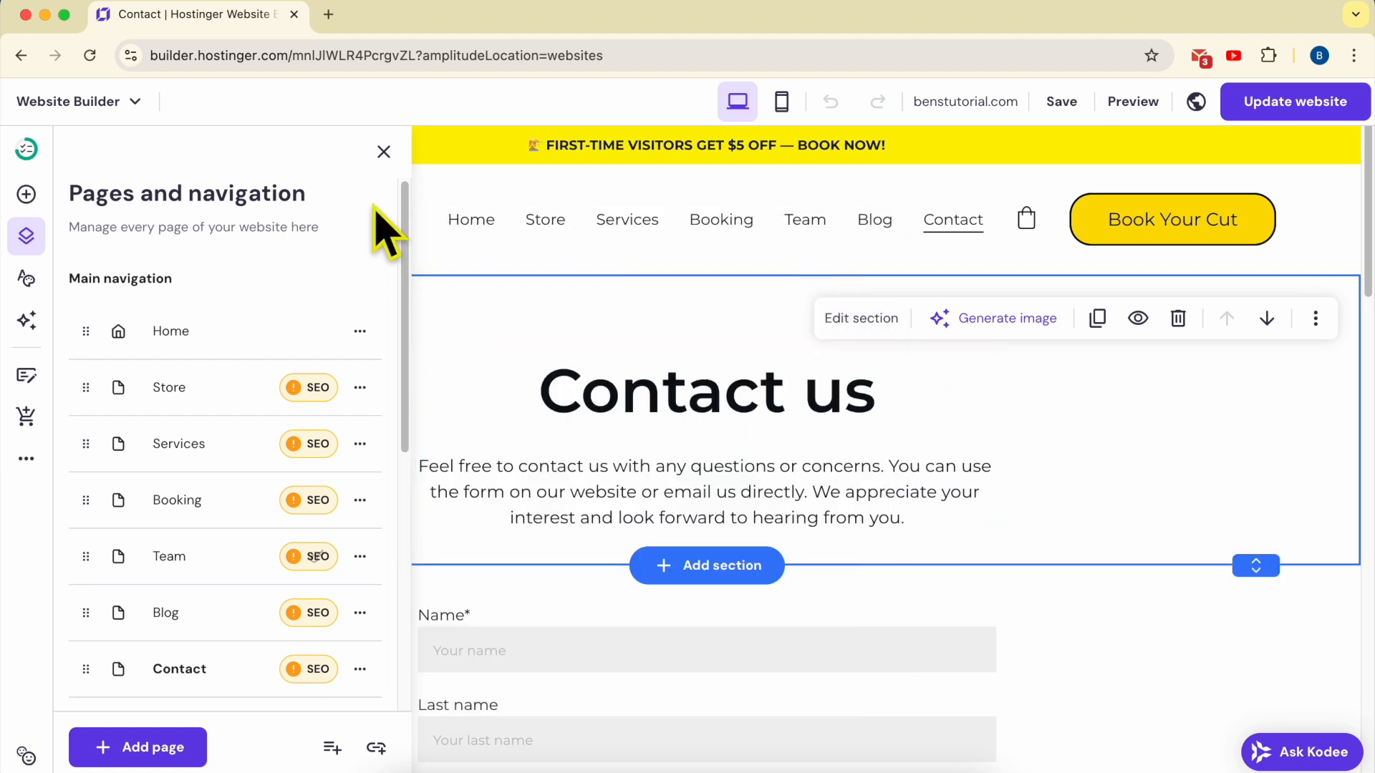
left_click(380, 153)
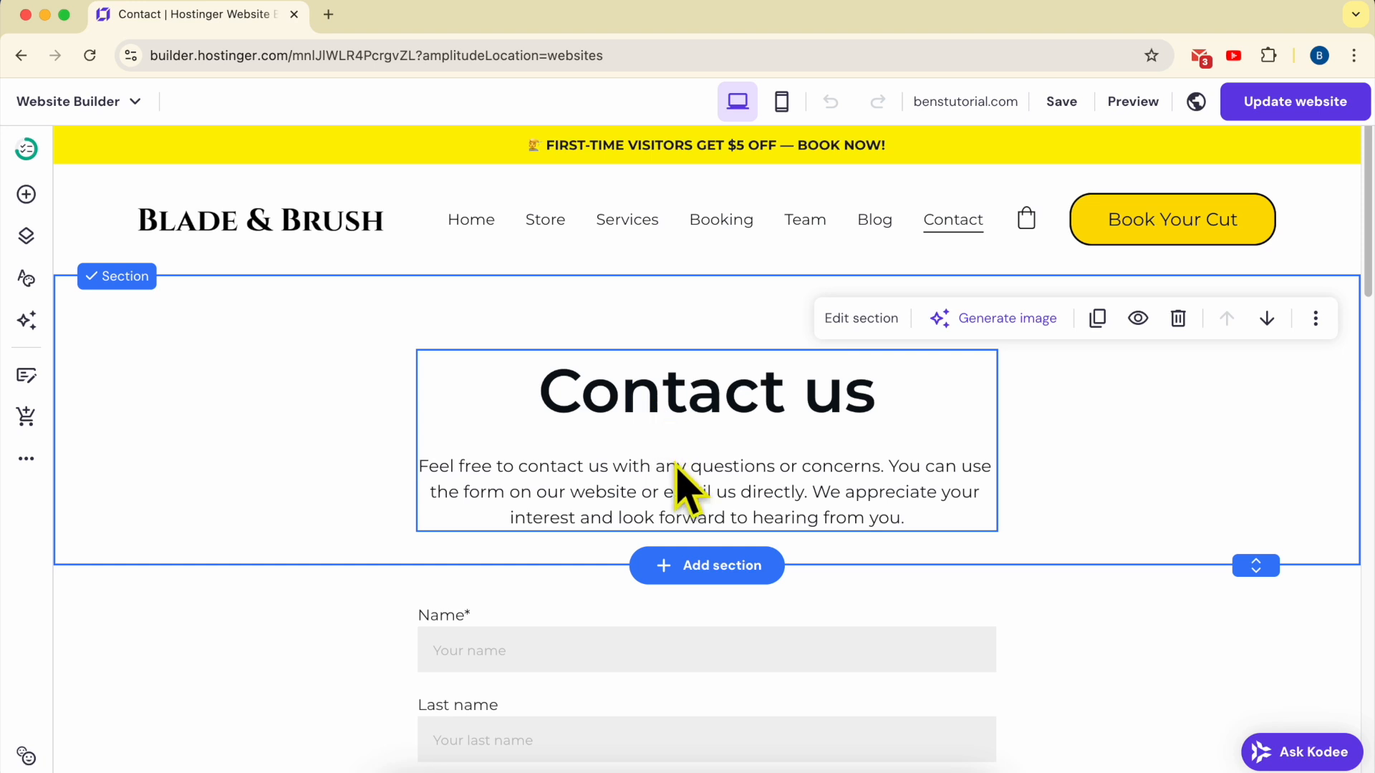
Set the contact form's name to "Contact form on BensTutorial.com" and check its submission notification e-mail and submissions list settings
scroll(680, 501, "down", 5)
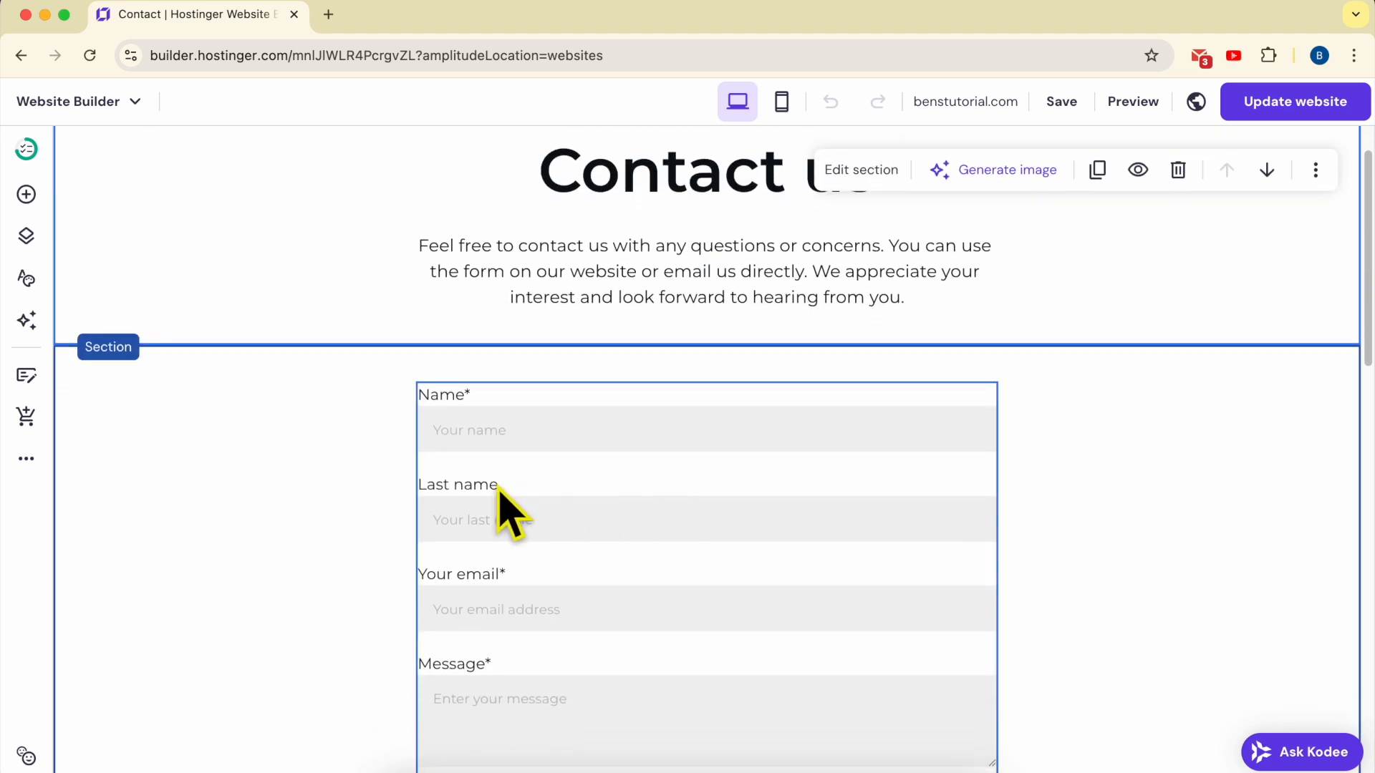
left_click(526, 440)
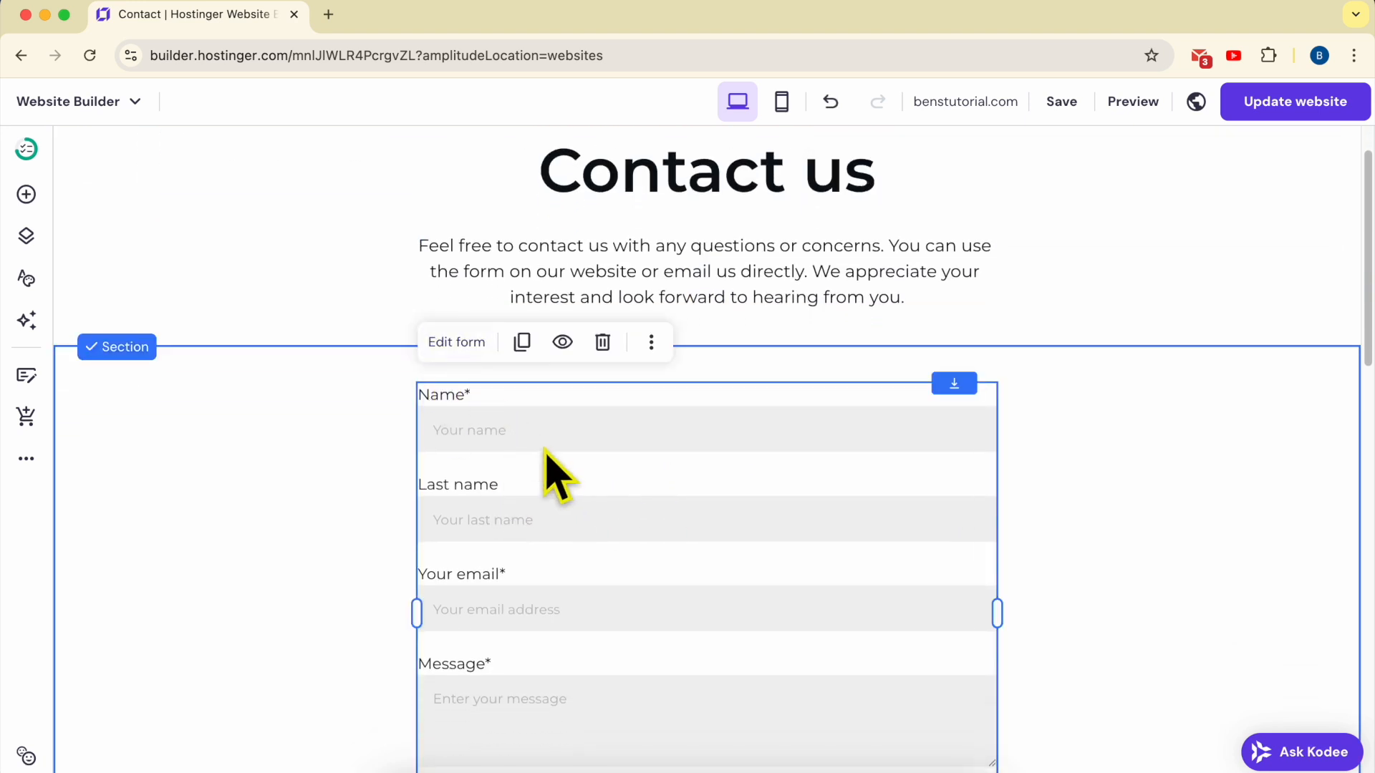
left_click(456, 342)
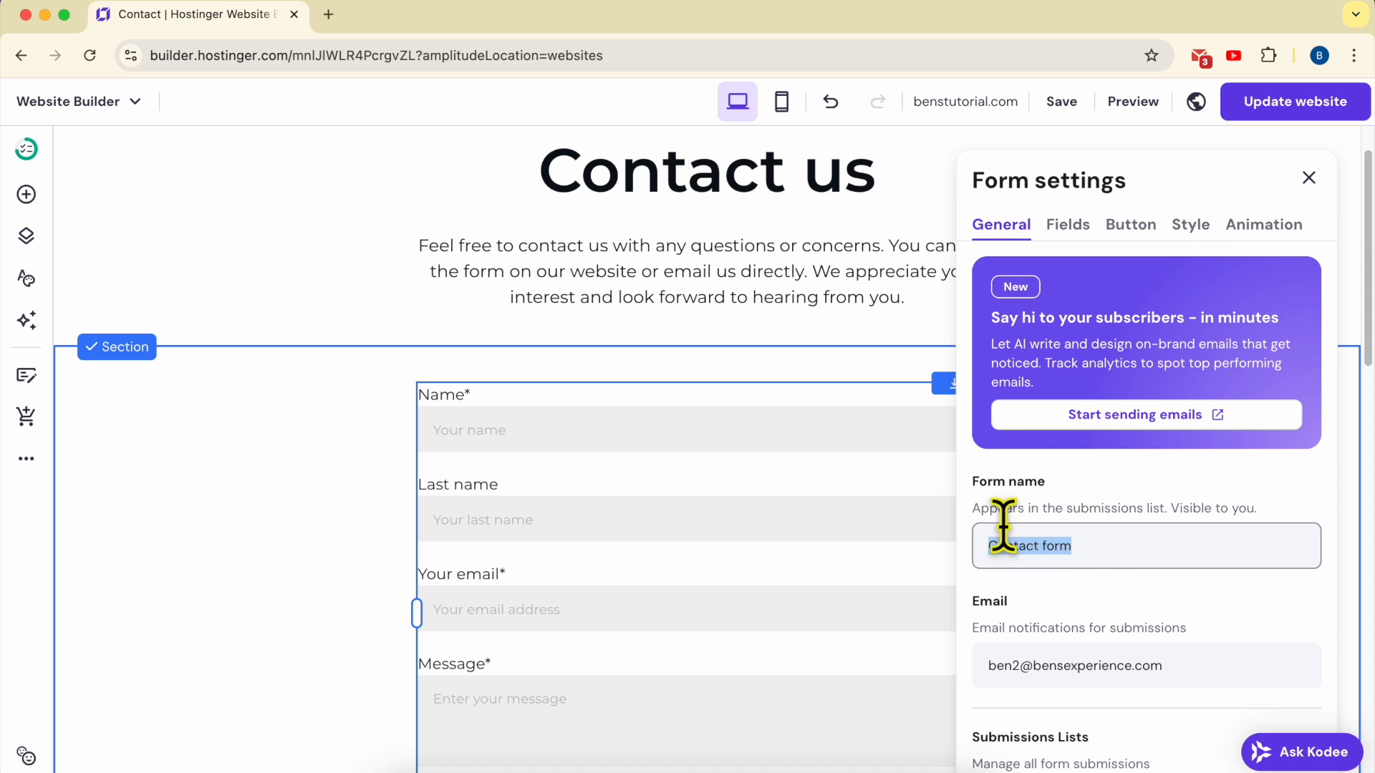
left_click(1139, 553)
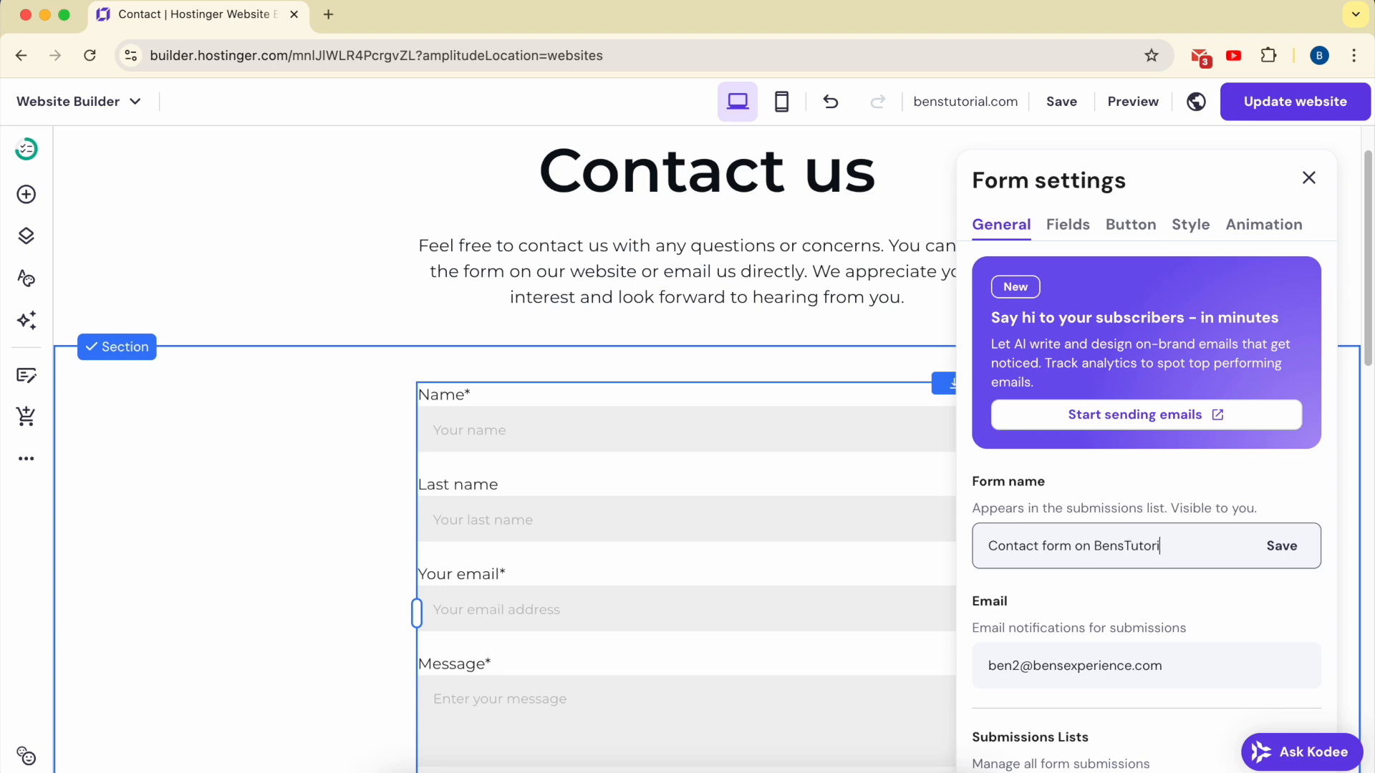
left_click(1281, 545)
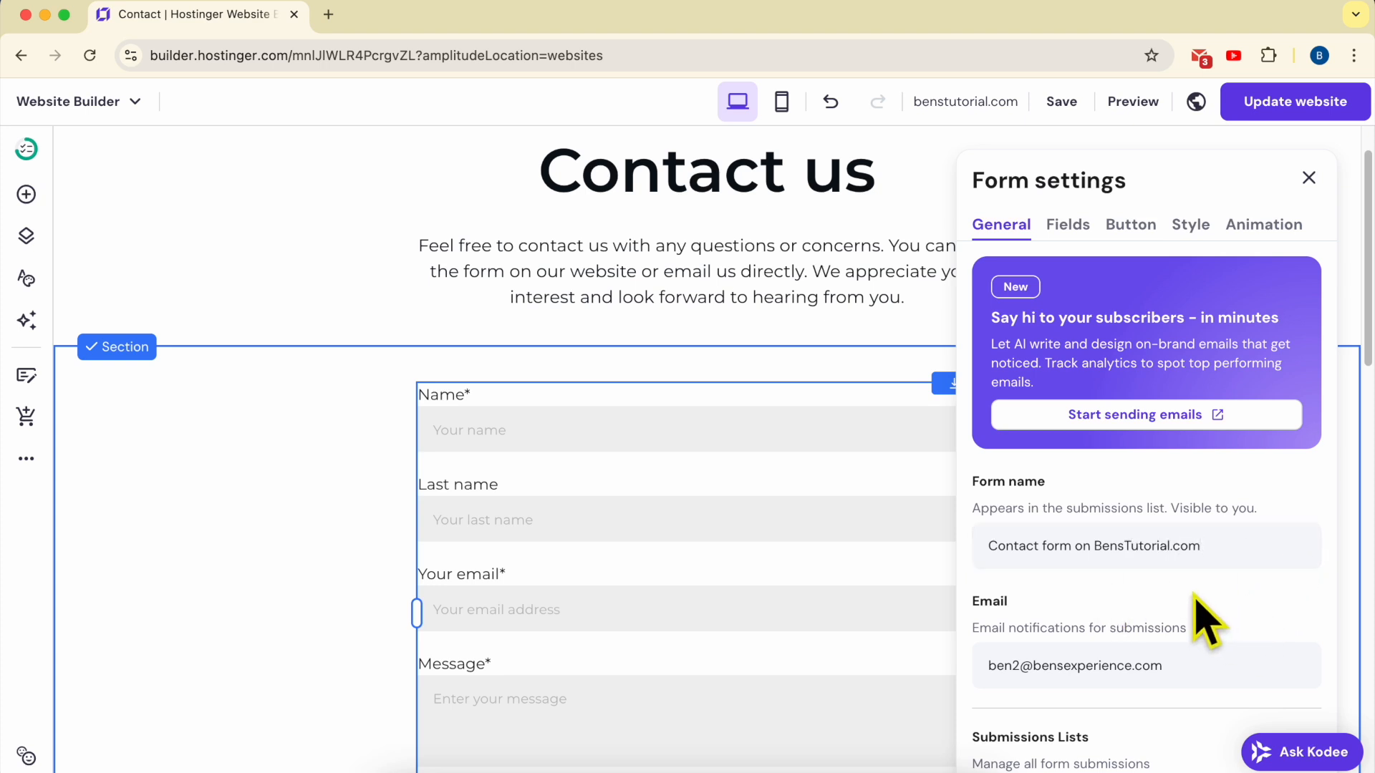
scroll(1197, 613, "down", 3)
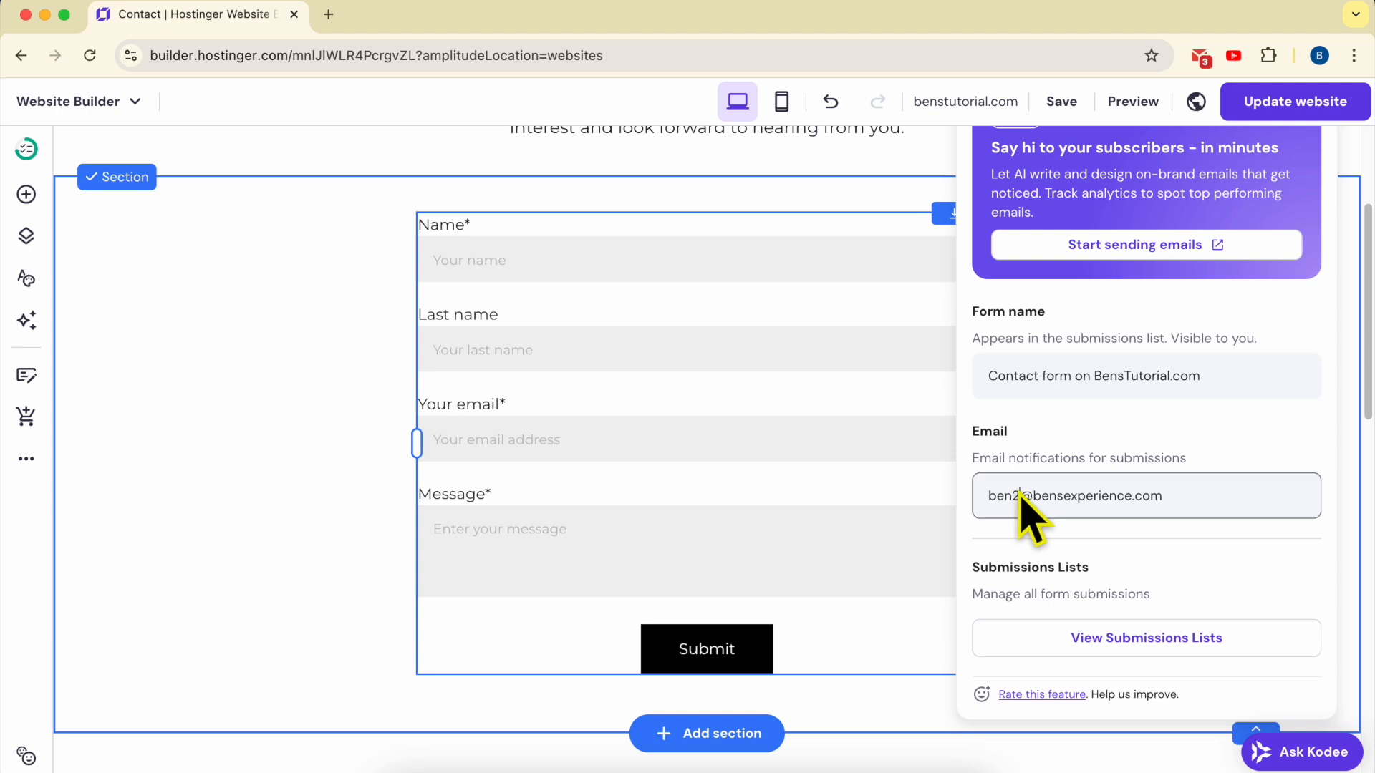
triple_click(1019, 493)
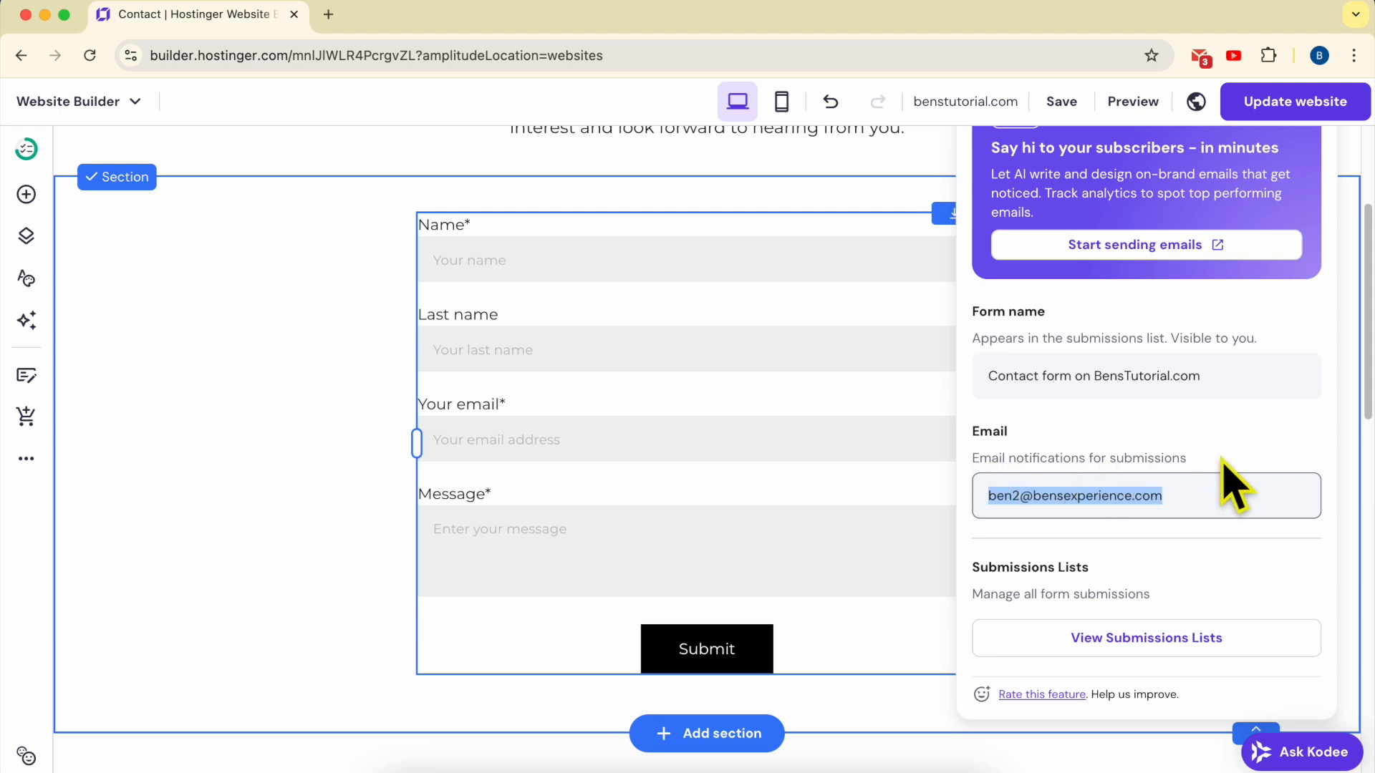
left_click(1158, 561)
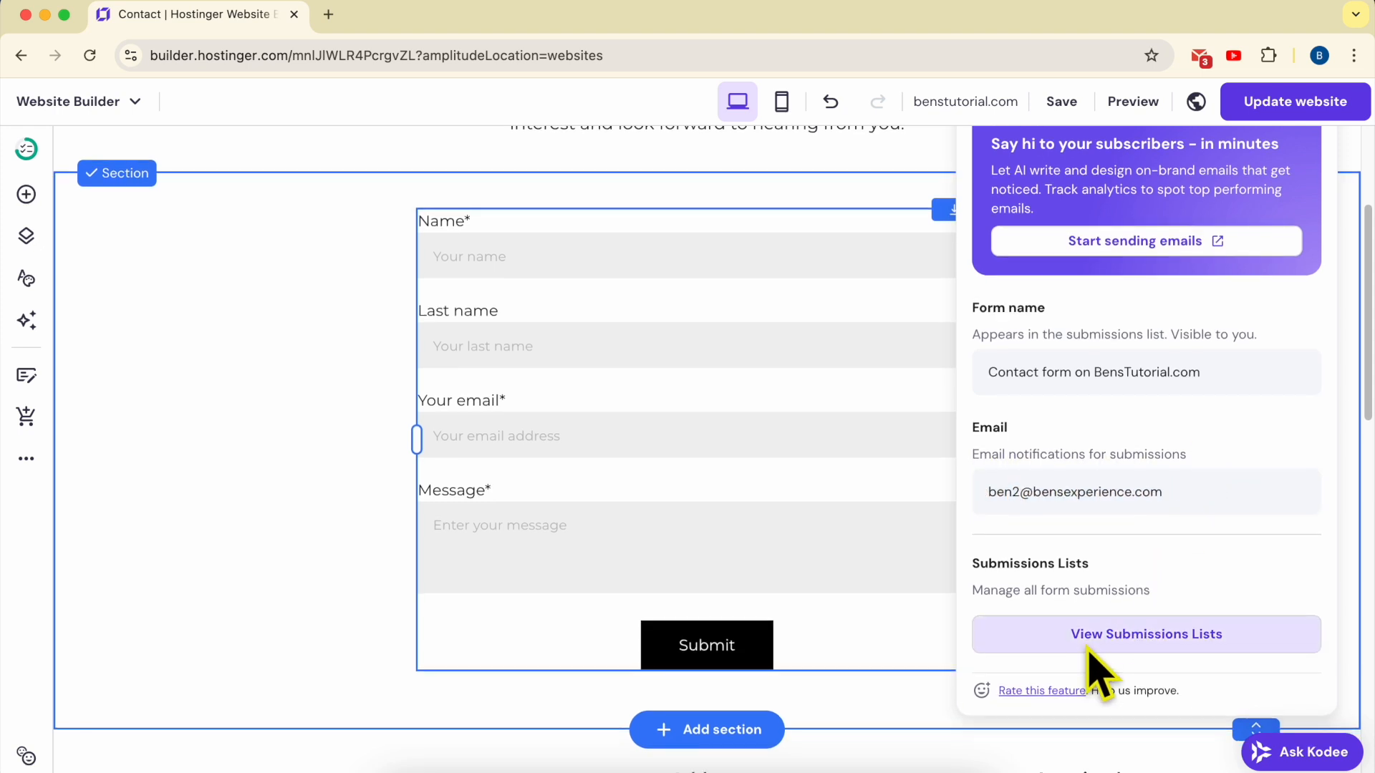
scroll(1117, 587, "down", 1)
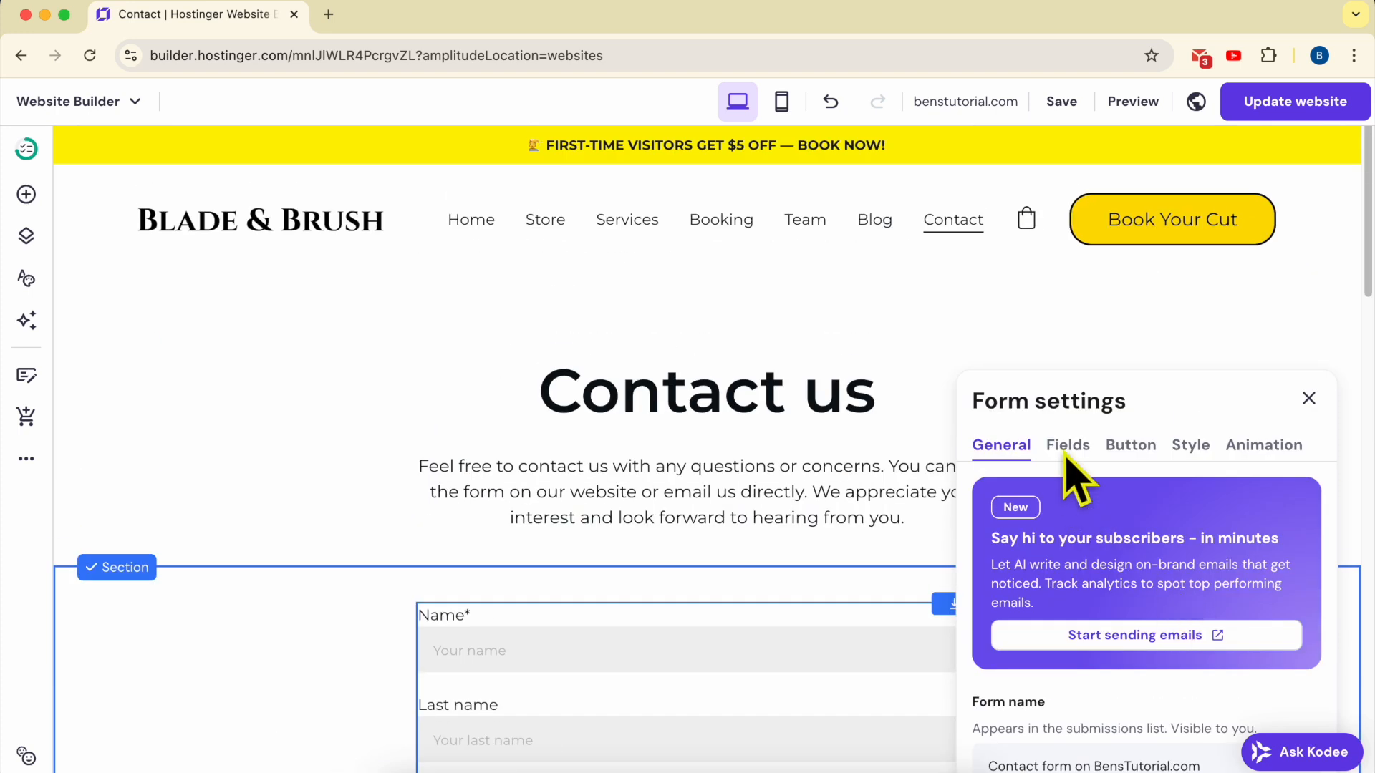
Remove the Last name field from the contact form
left_click(1068, 446)
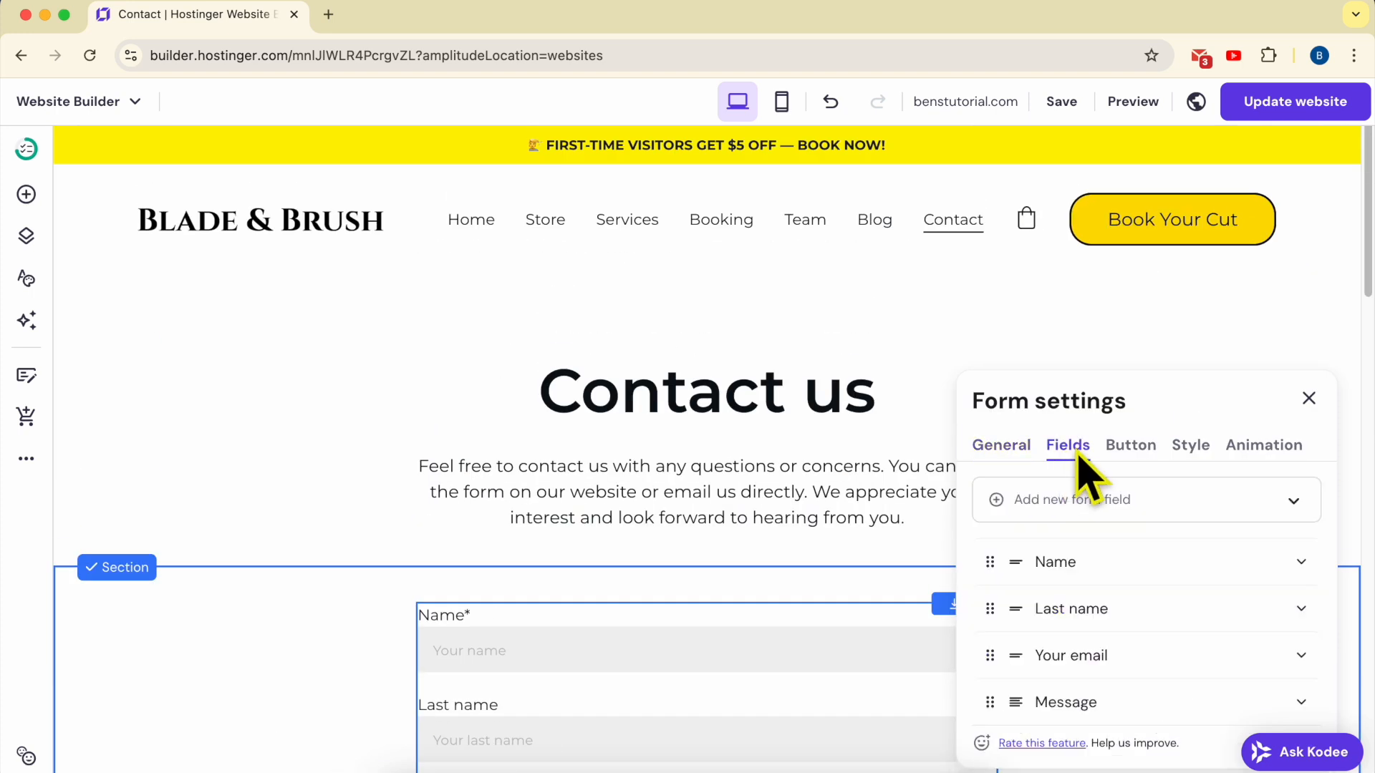
scroll(1110, 516, "down", 3)
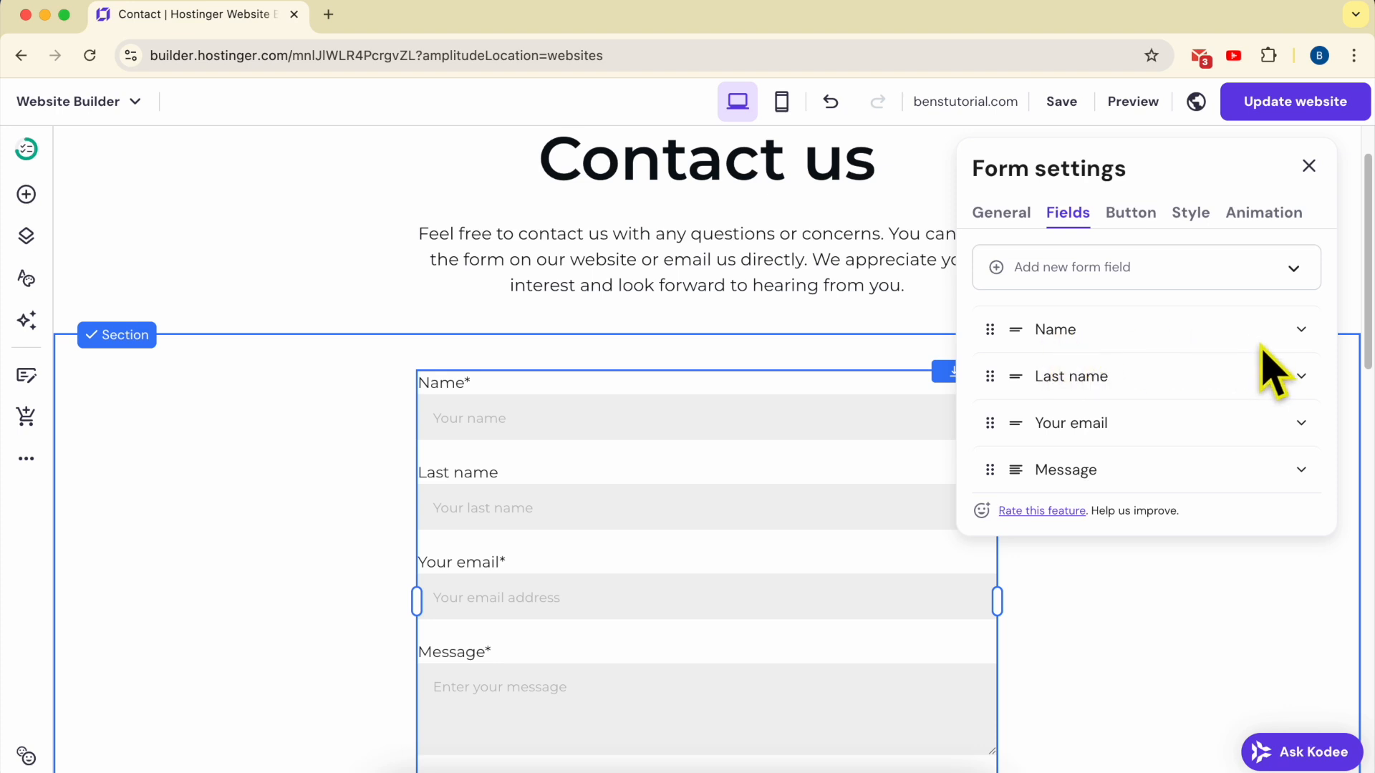
left_click(1300, 376)
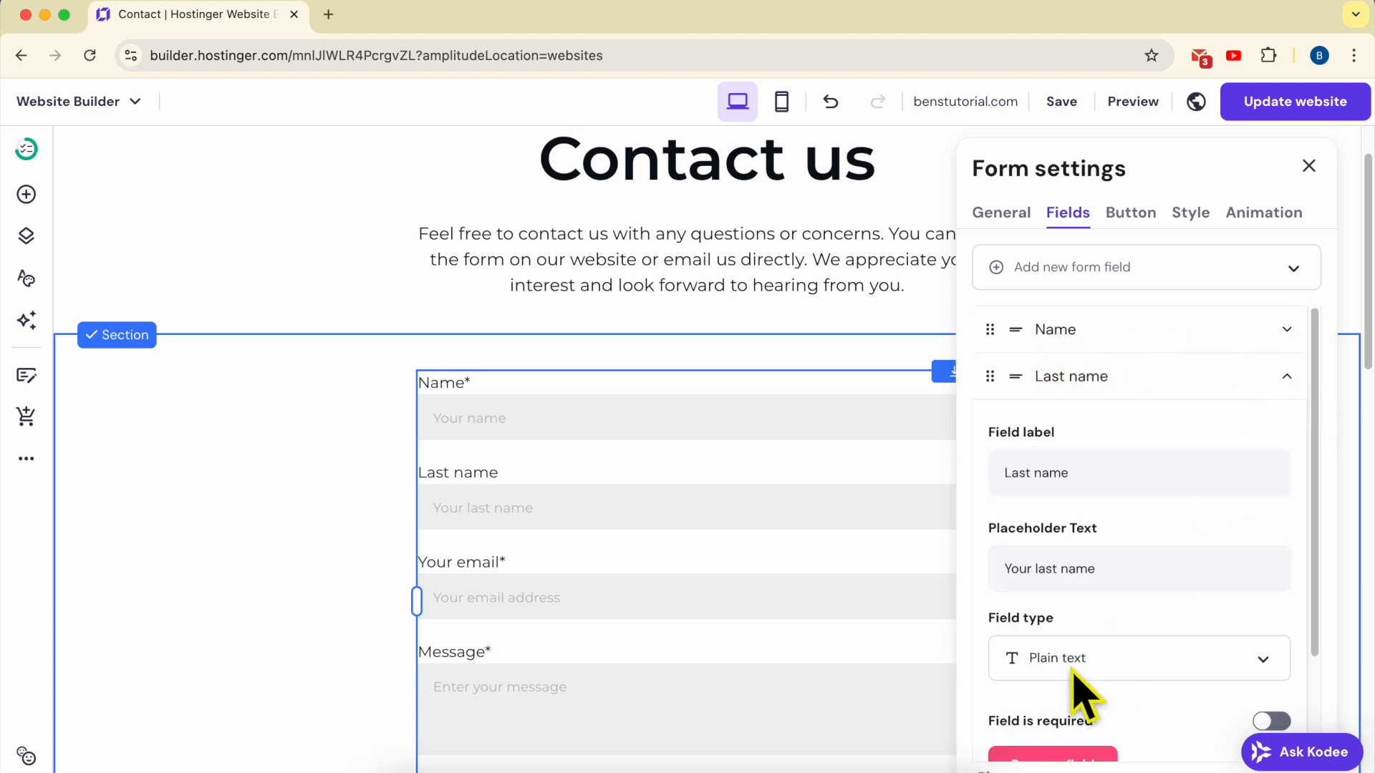
scroll(1077, 687, "down", 2)
left_click(1081, 694)
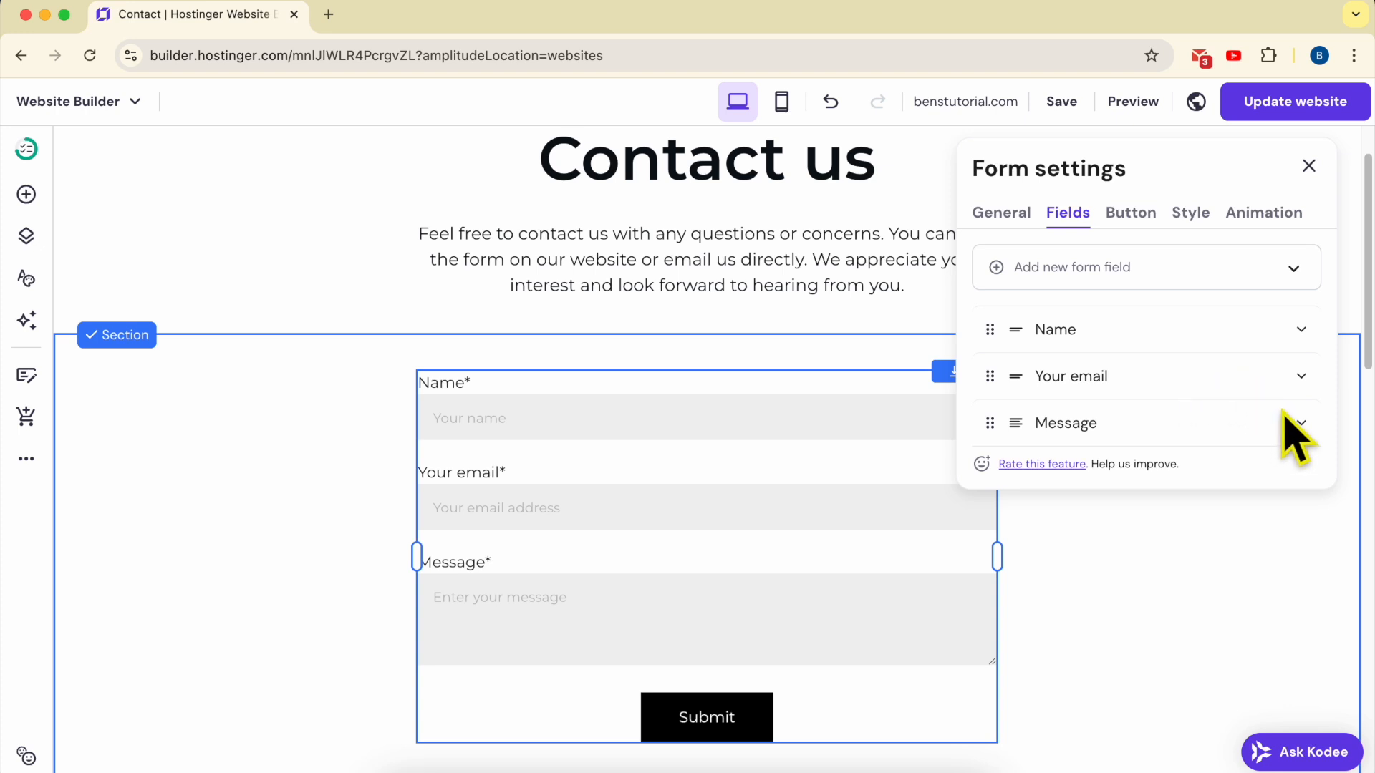
Add a new Short answer field to the contact form
left_click(1299, 331)
left_click(1300, 331)
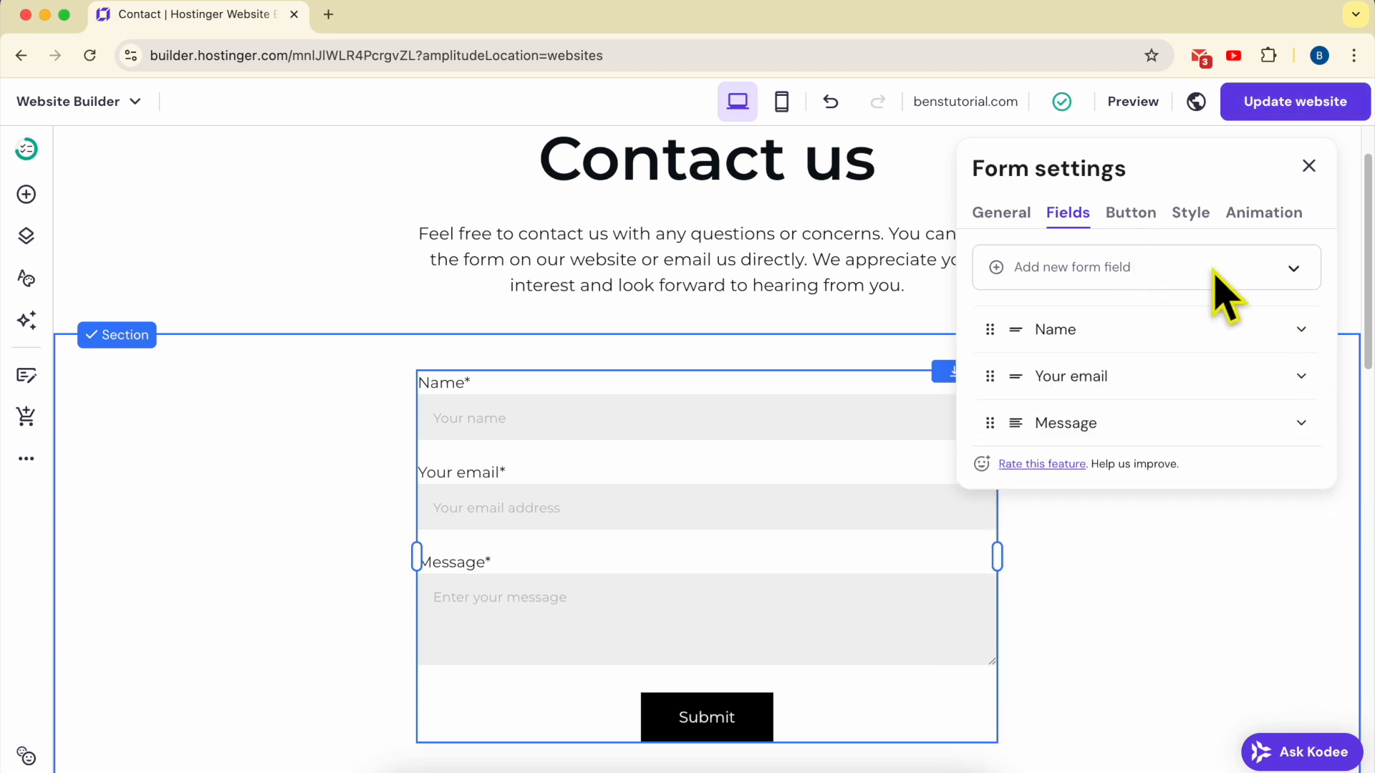
left_click(997, 266)
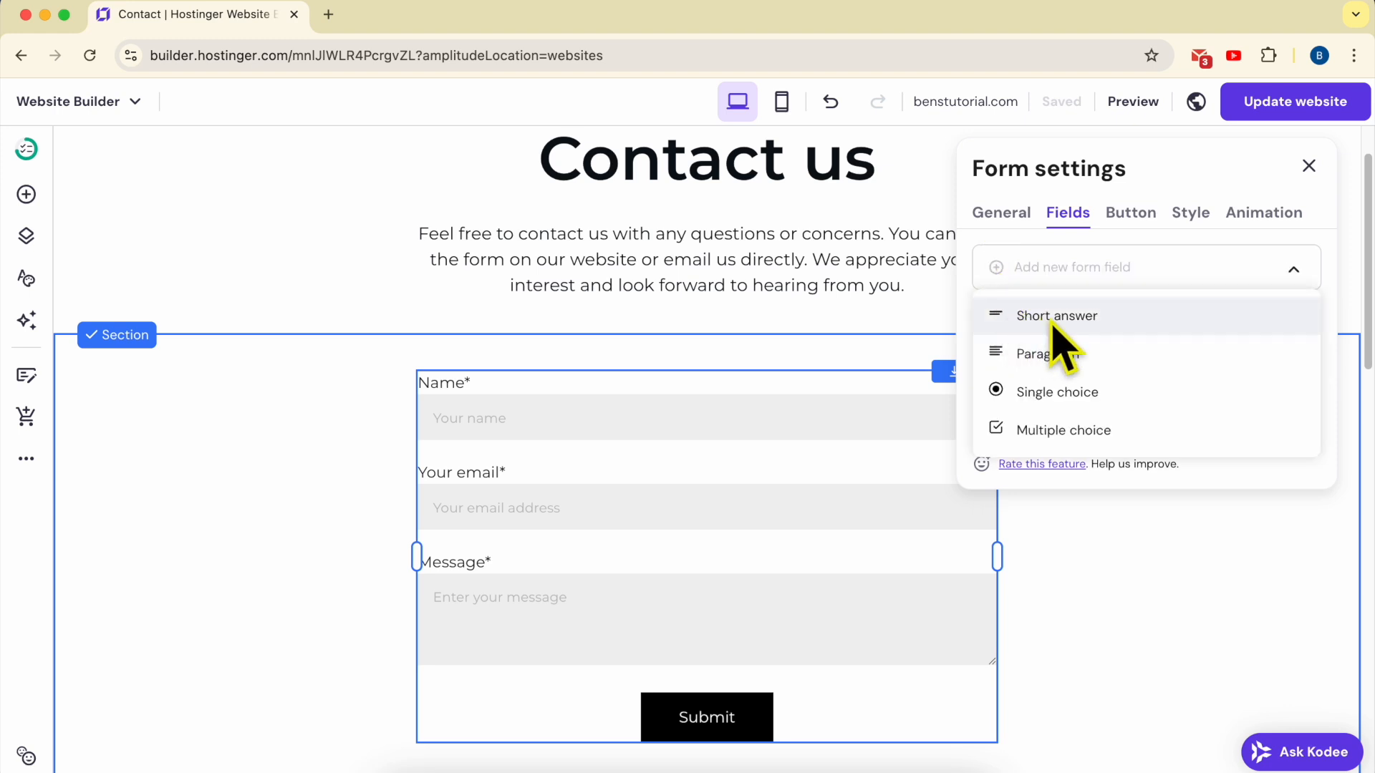
left_click(1146, 317)
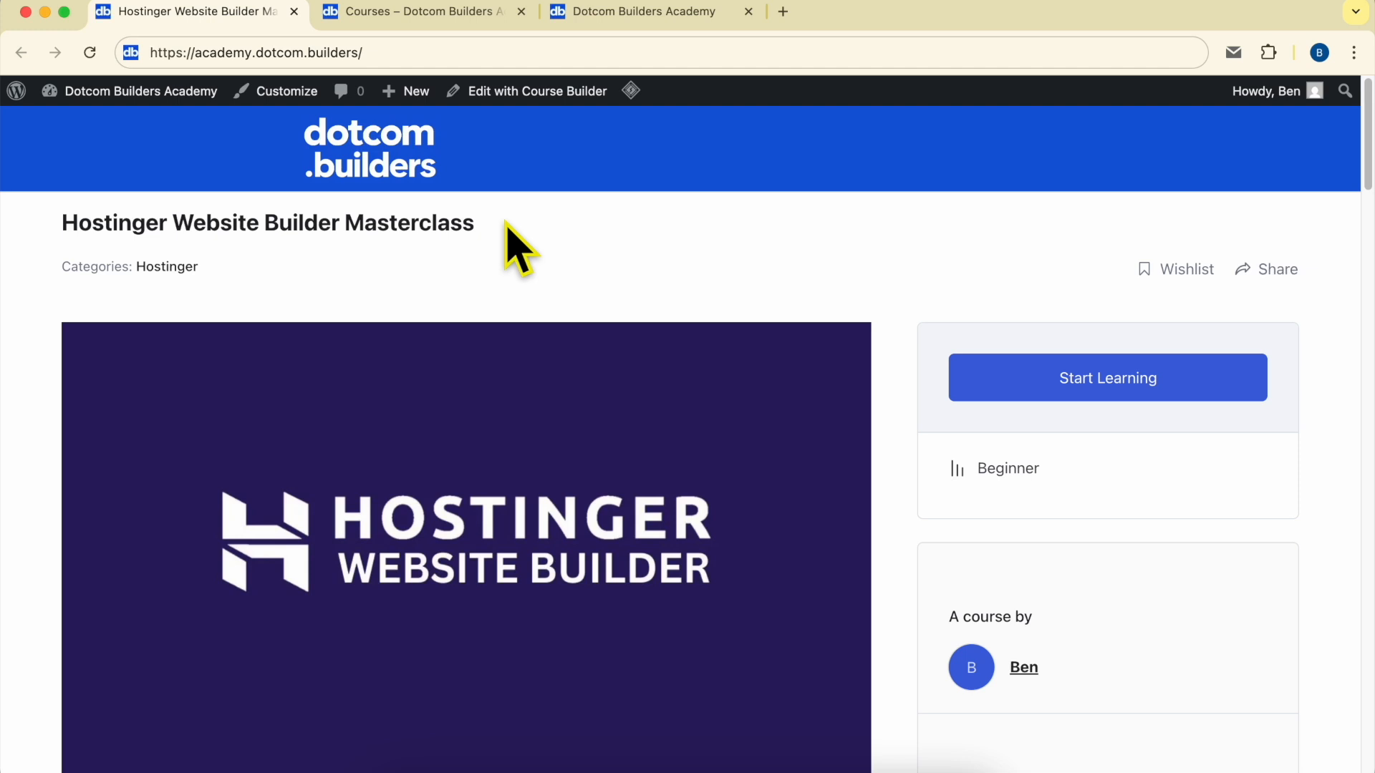
Examine the Hostinger Website Builder Masterclass course page, including its description and lesson list with the Editing Page Content section expanded
scroll(517, 249, "down", 15)
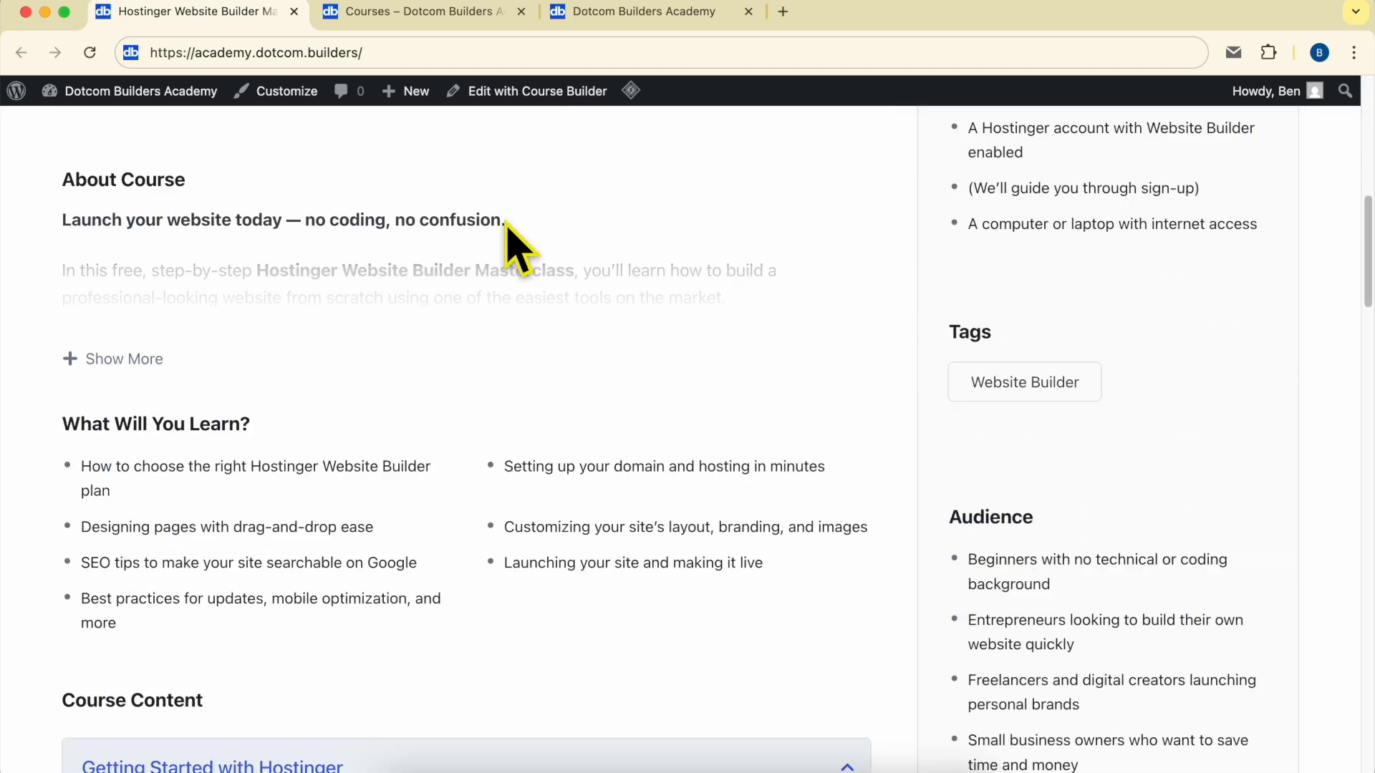
scroll(517, 249, "down", 2)
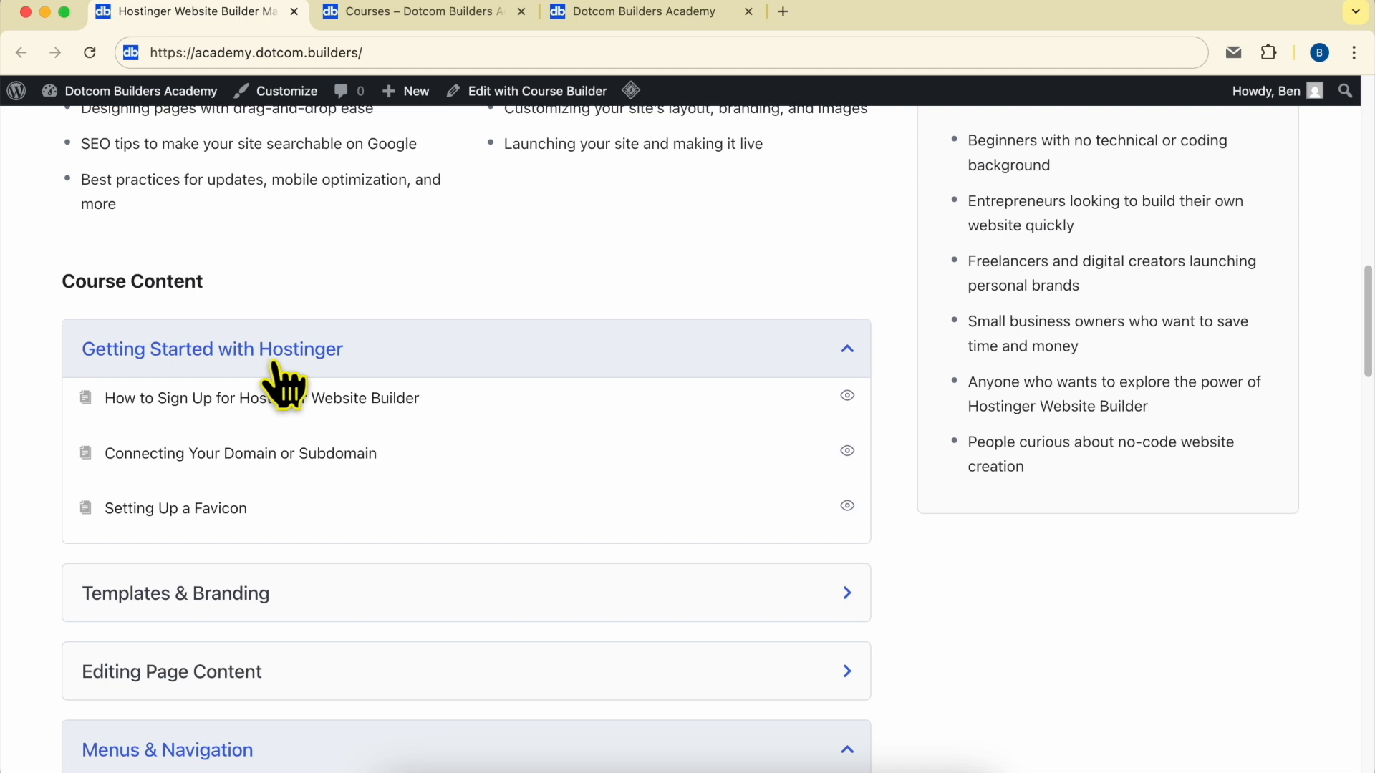
scroll(346, 379, "down", 7)
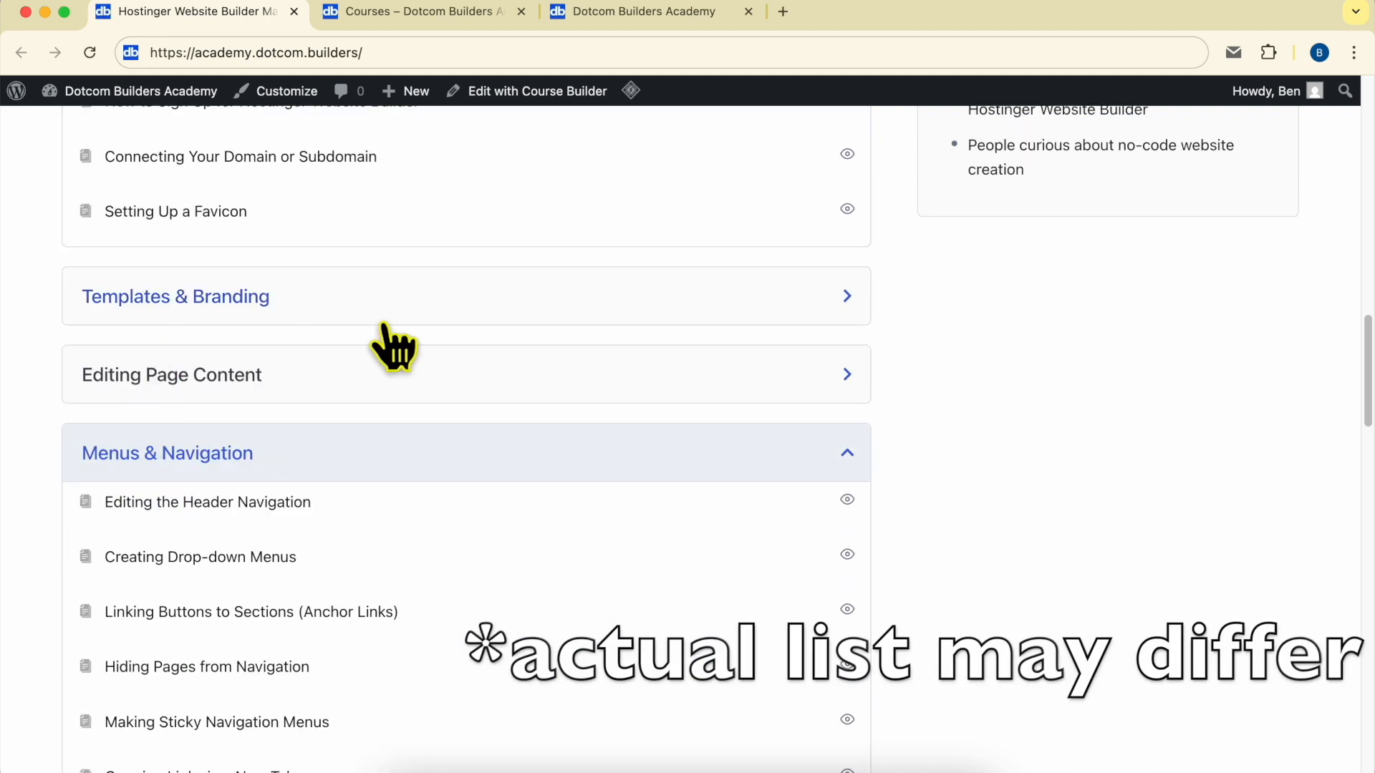
scroll(136, 397, "down", 2)
left_click(247, 250)
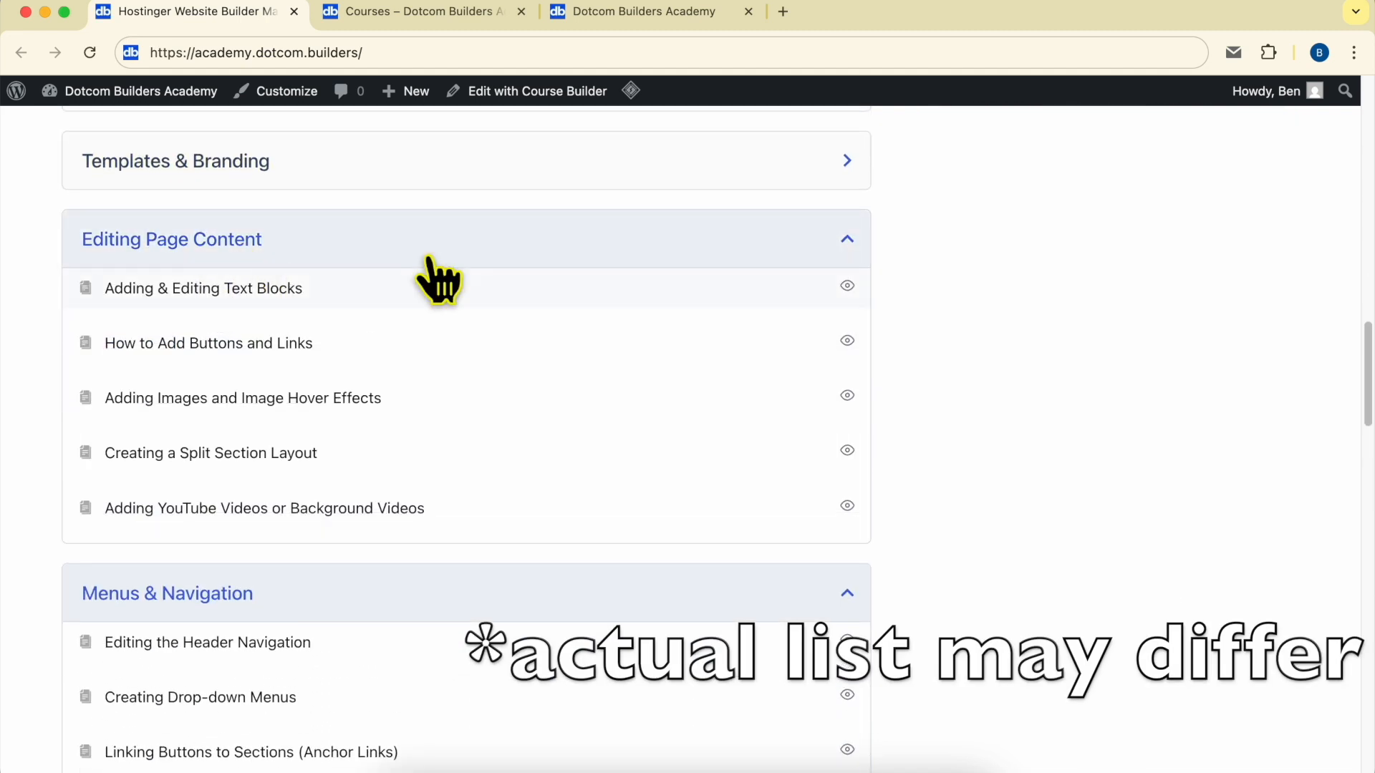
scroll(148, 362, "down", 6)
scroll(320, 313, "down", 6)
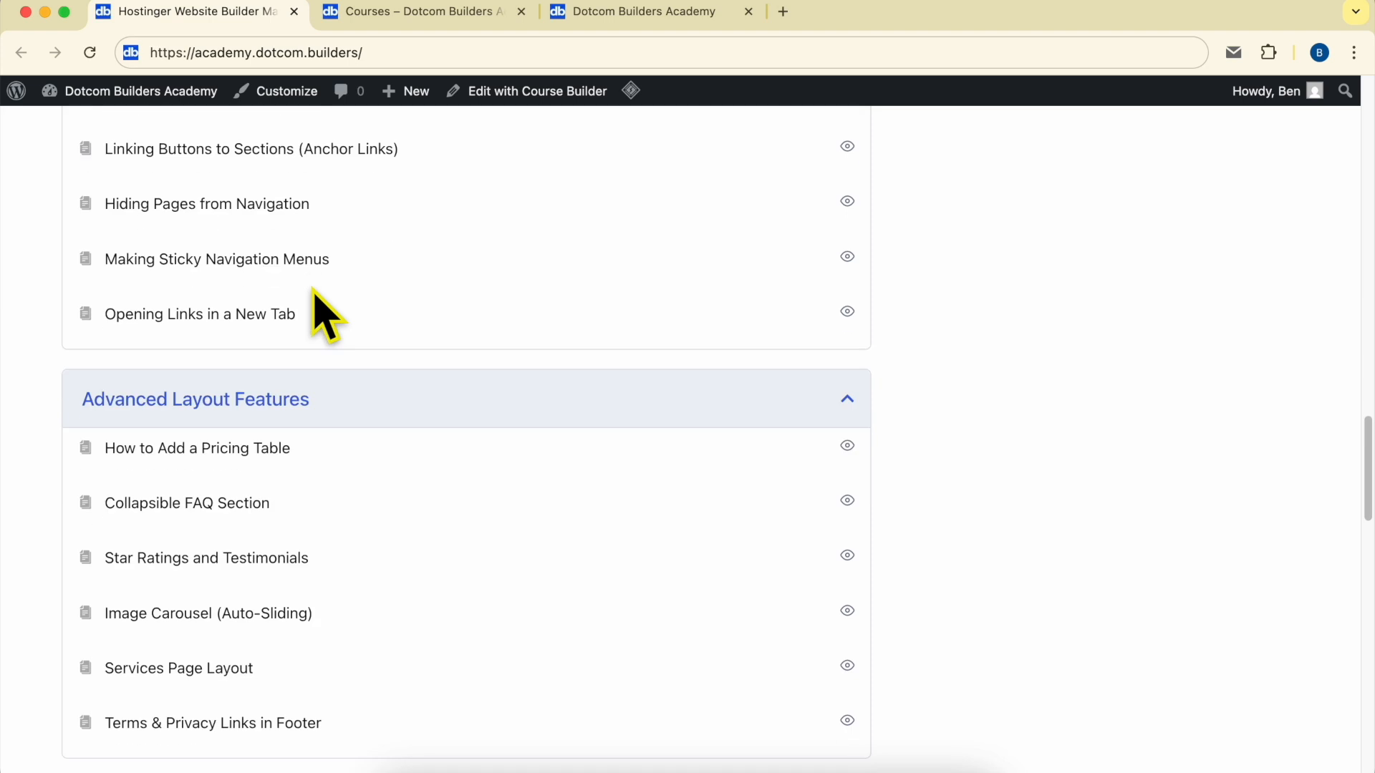
scroll(228, 287, "down", 1)
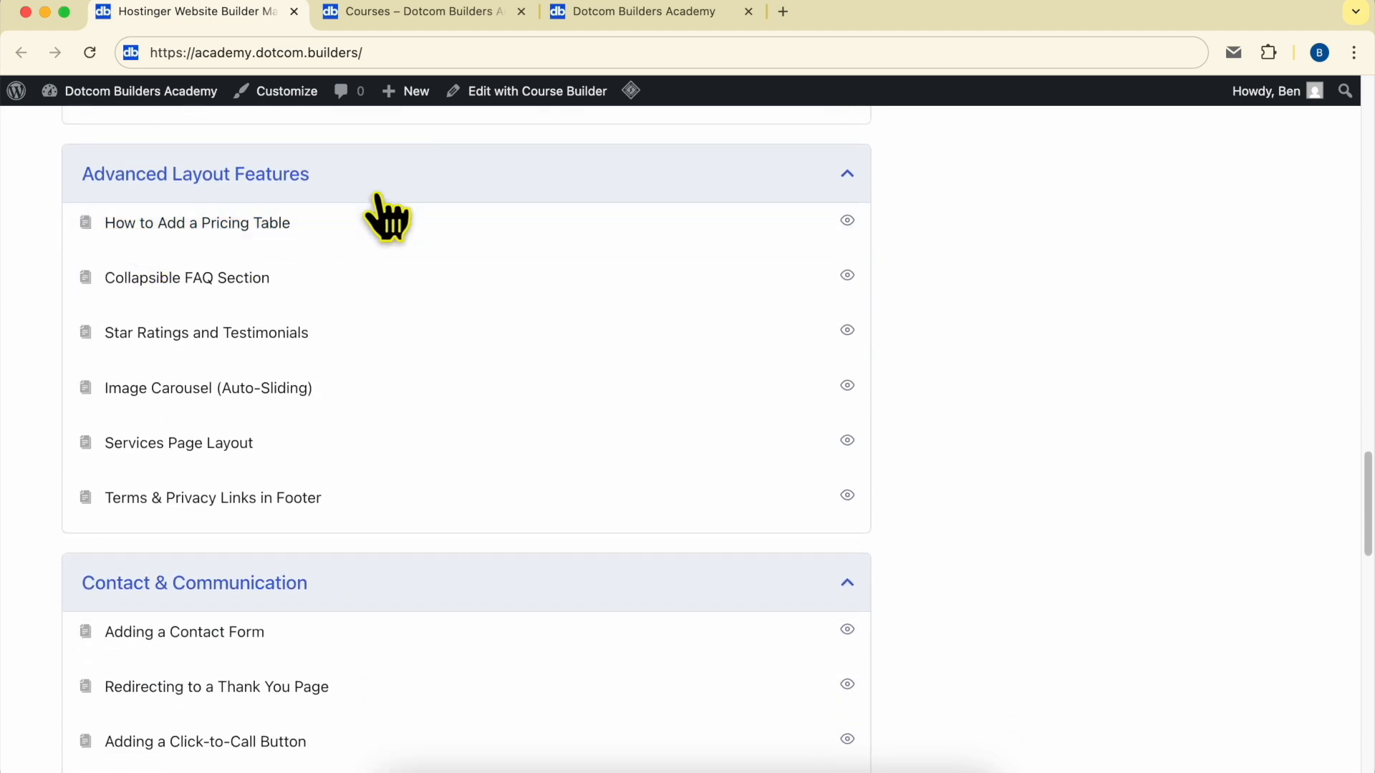
scroll(377, 197, "down", 6)
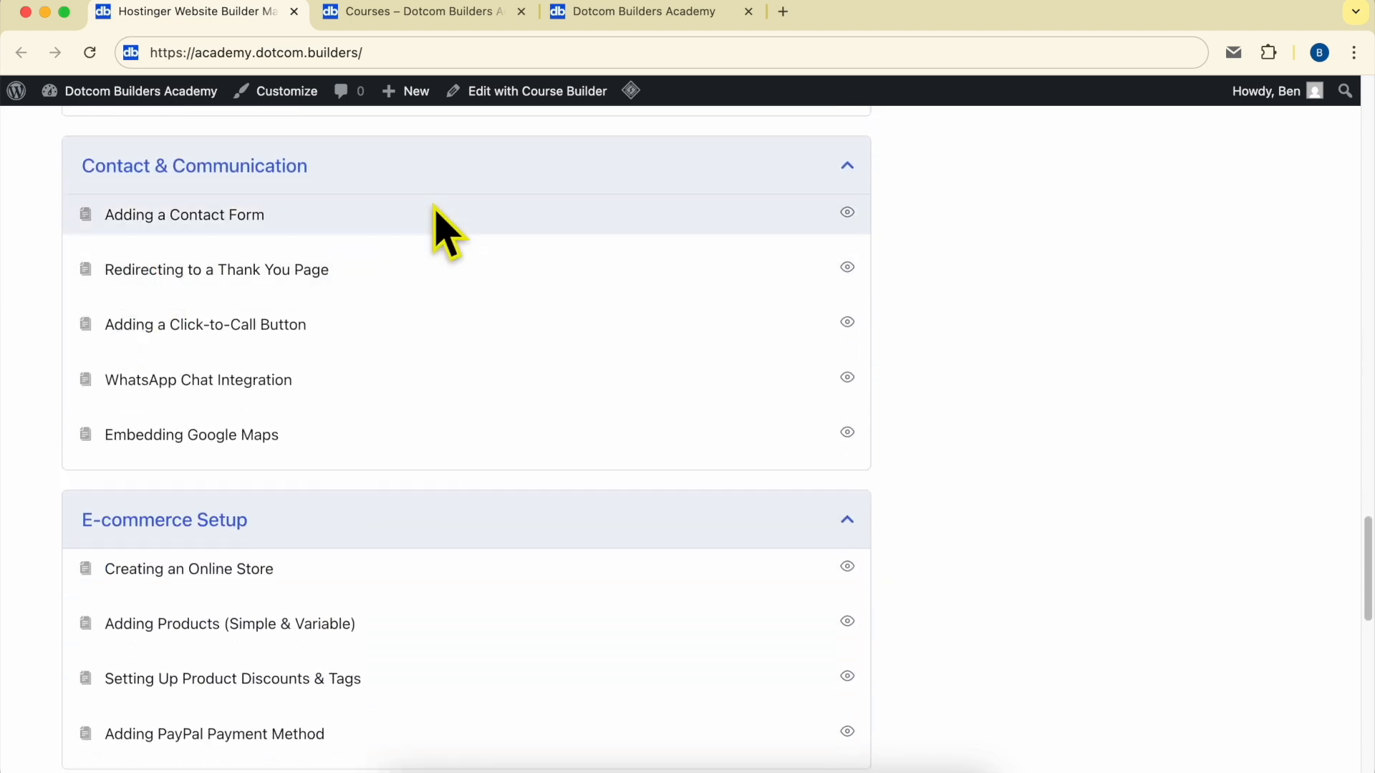
scroll(435, 207, "down", 7)
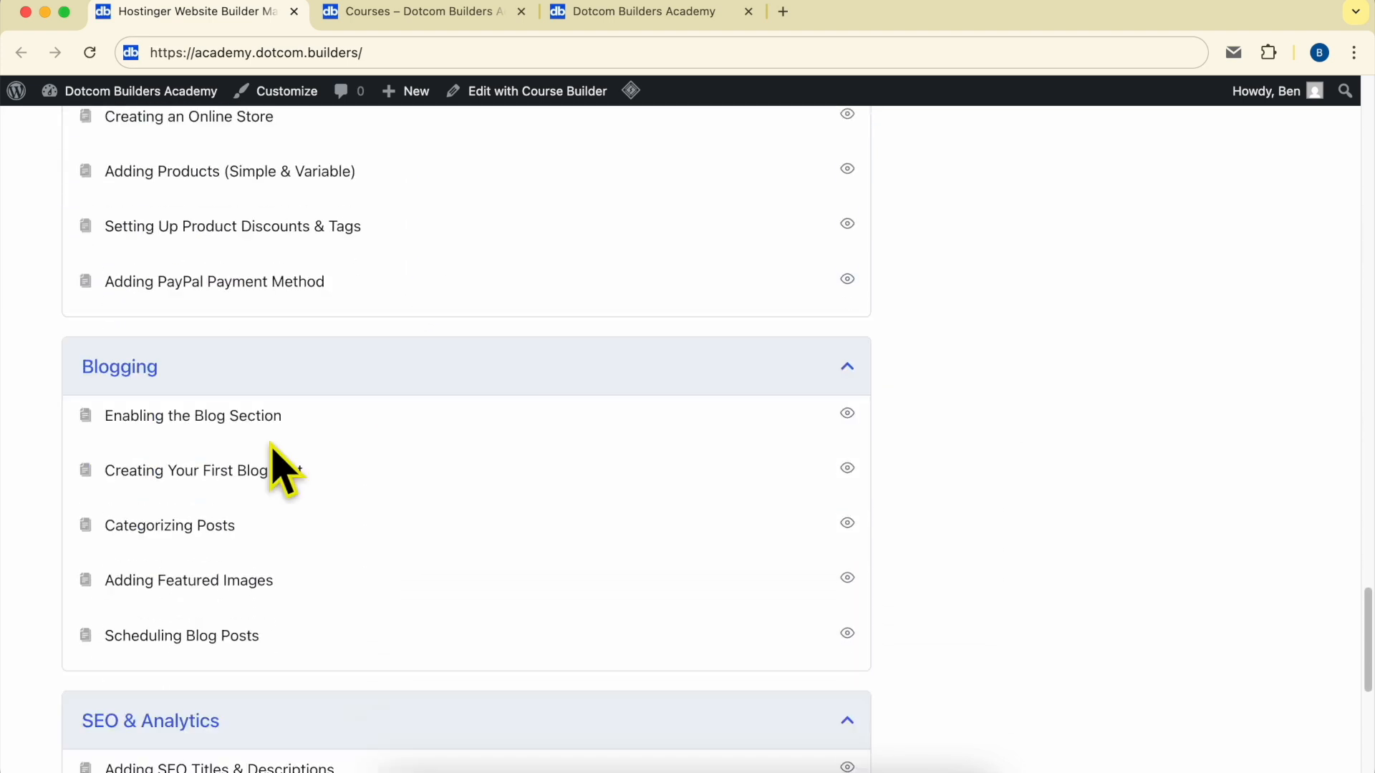
scroll(272, 445, "down", 7)
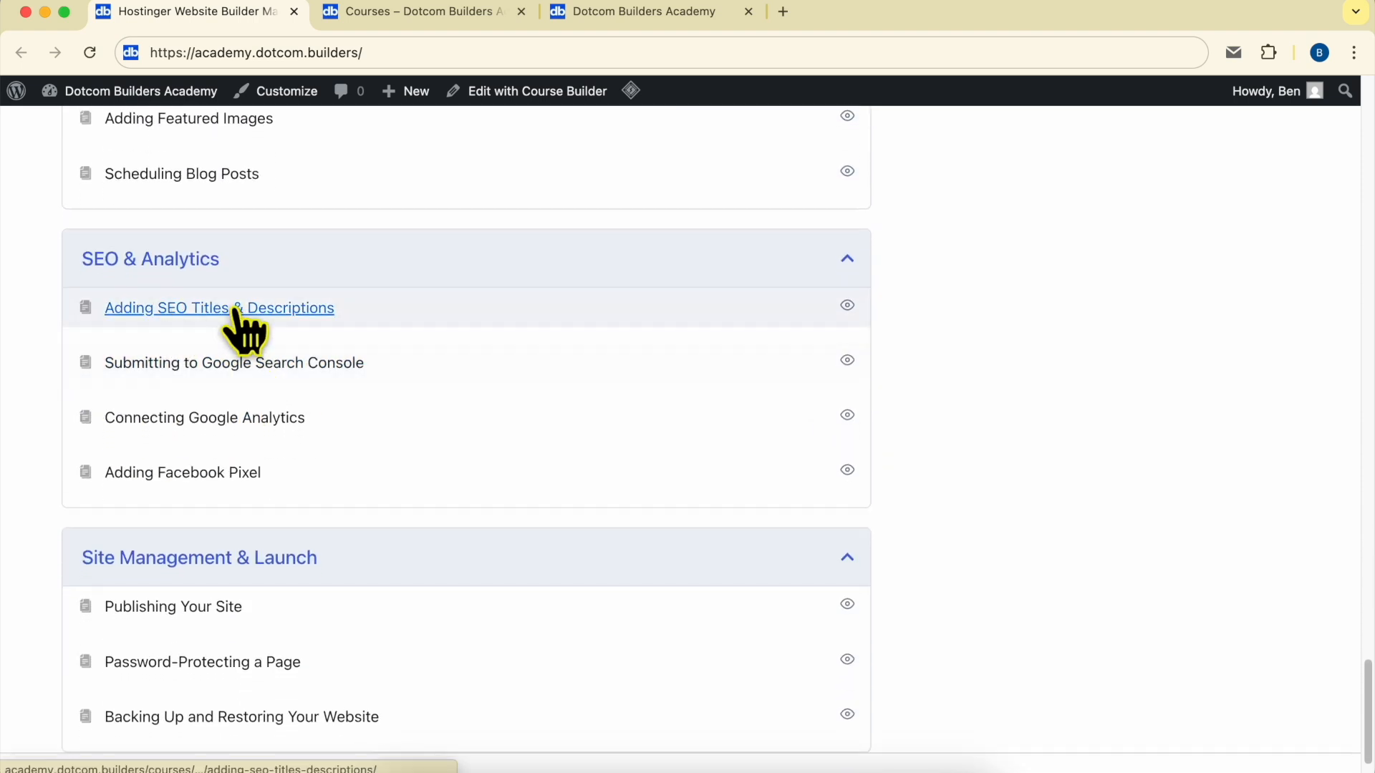
scroll(144, 561, "down", 2)
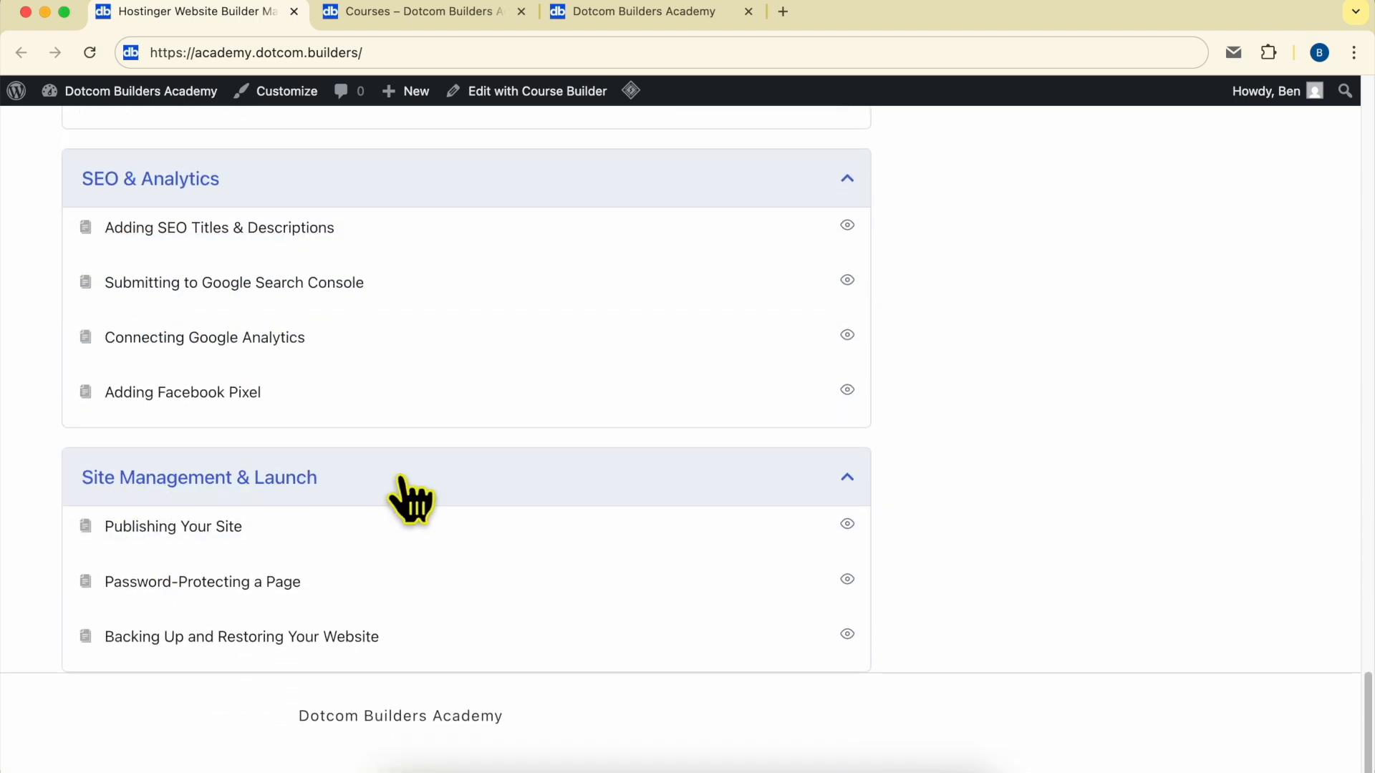
scroll(556, 512, "up", 20)
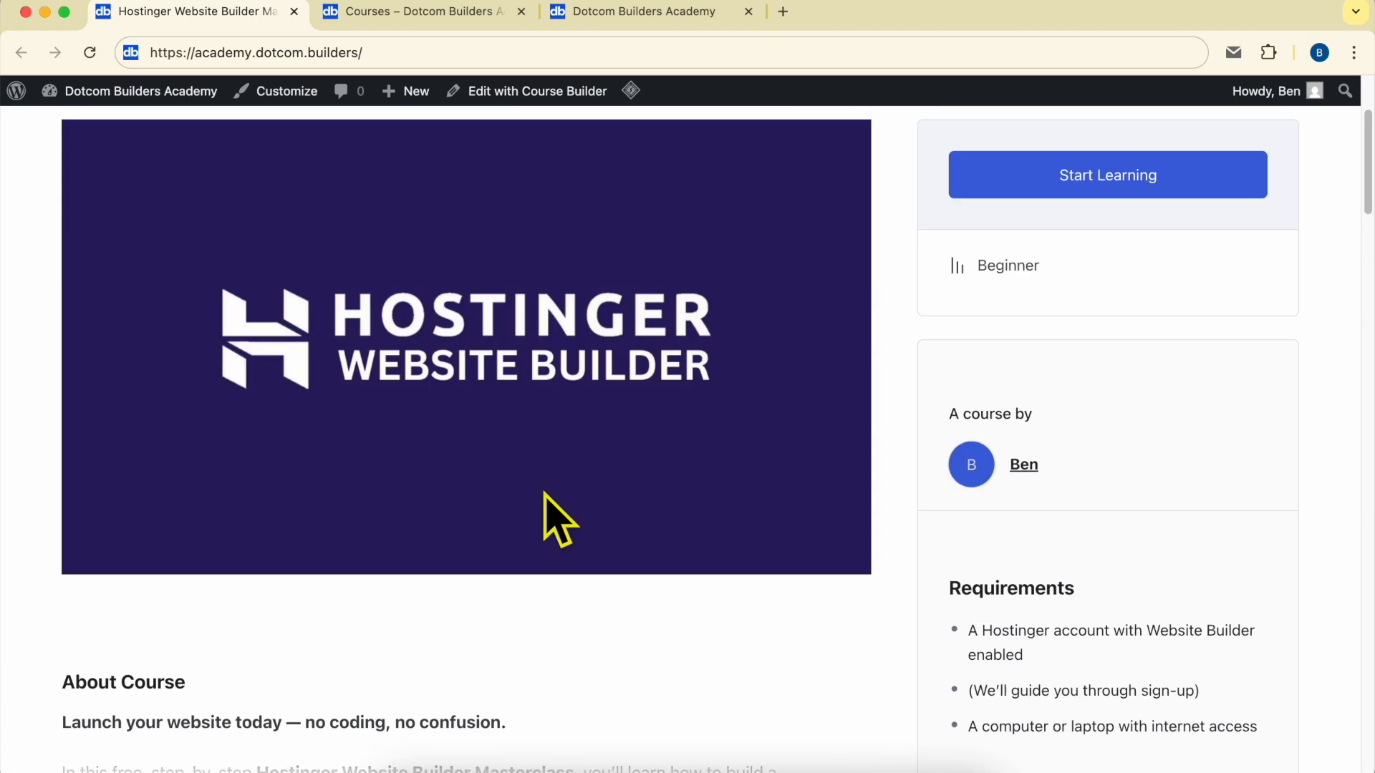
Look through the academy's course catalogue and the Join Dotcom Builders Academy page, including its web address and list of what members get
scroll(555, 513, "up", 4)
left_click(412, 11)
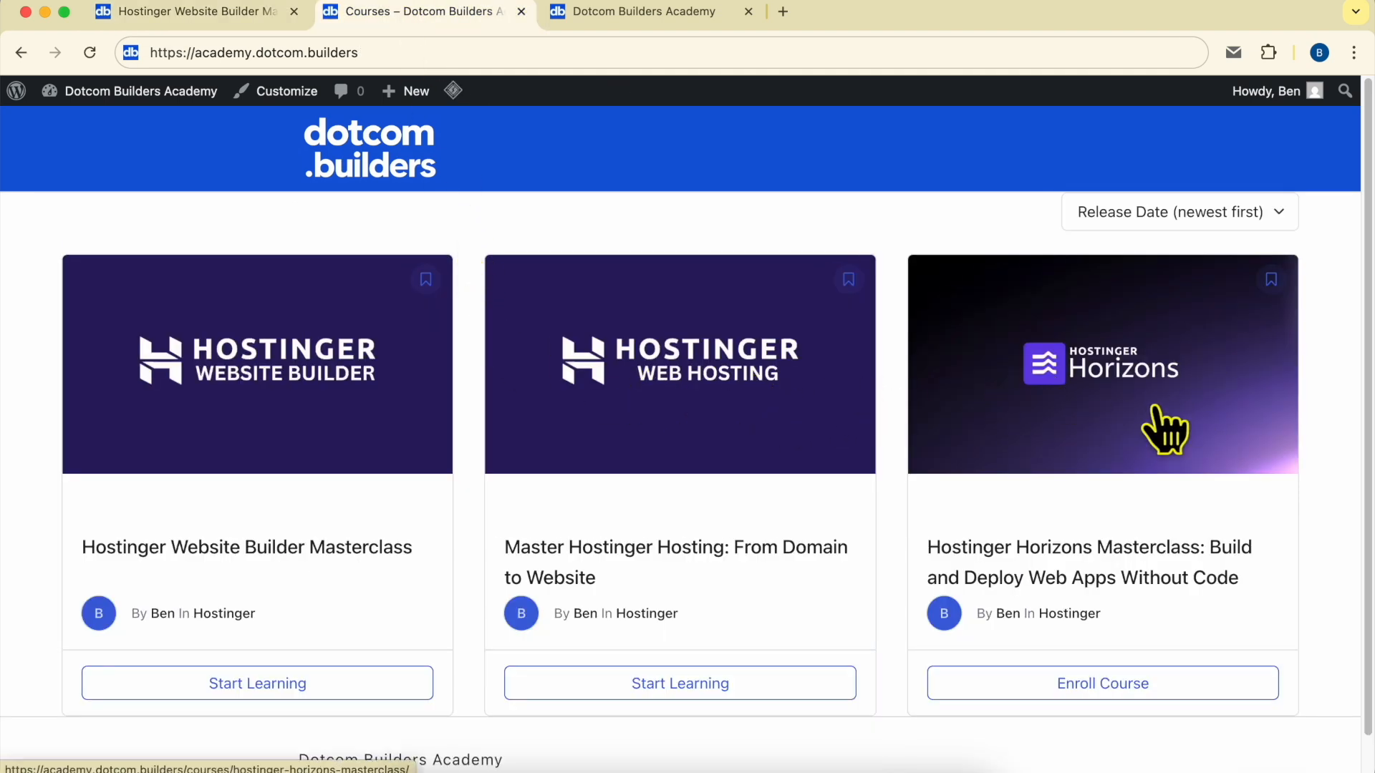
left_click(598, 12)
left_click_drag(175, 52, 530, 46)
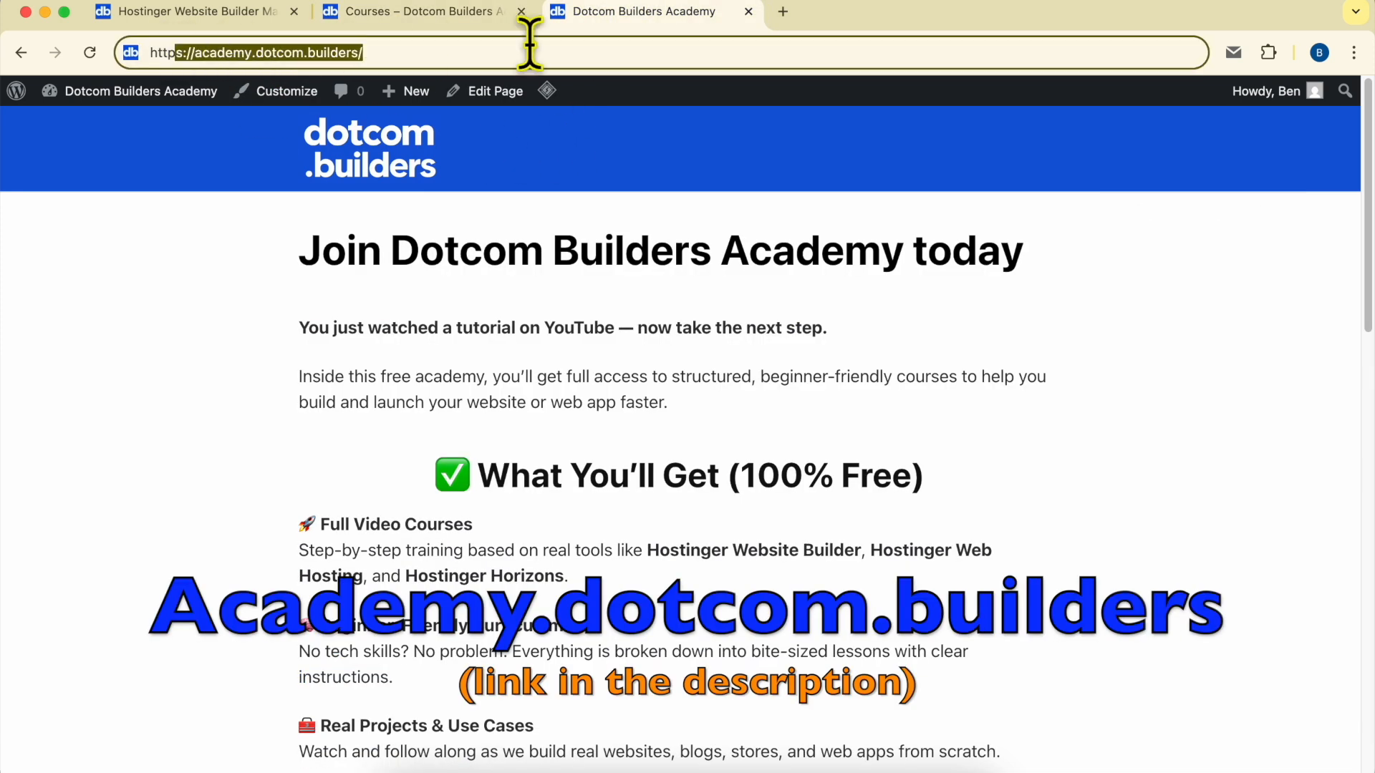
scroll(800, 363, "down", 15)
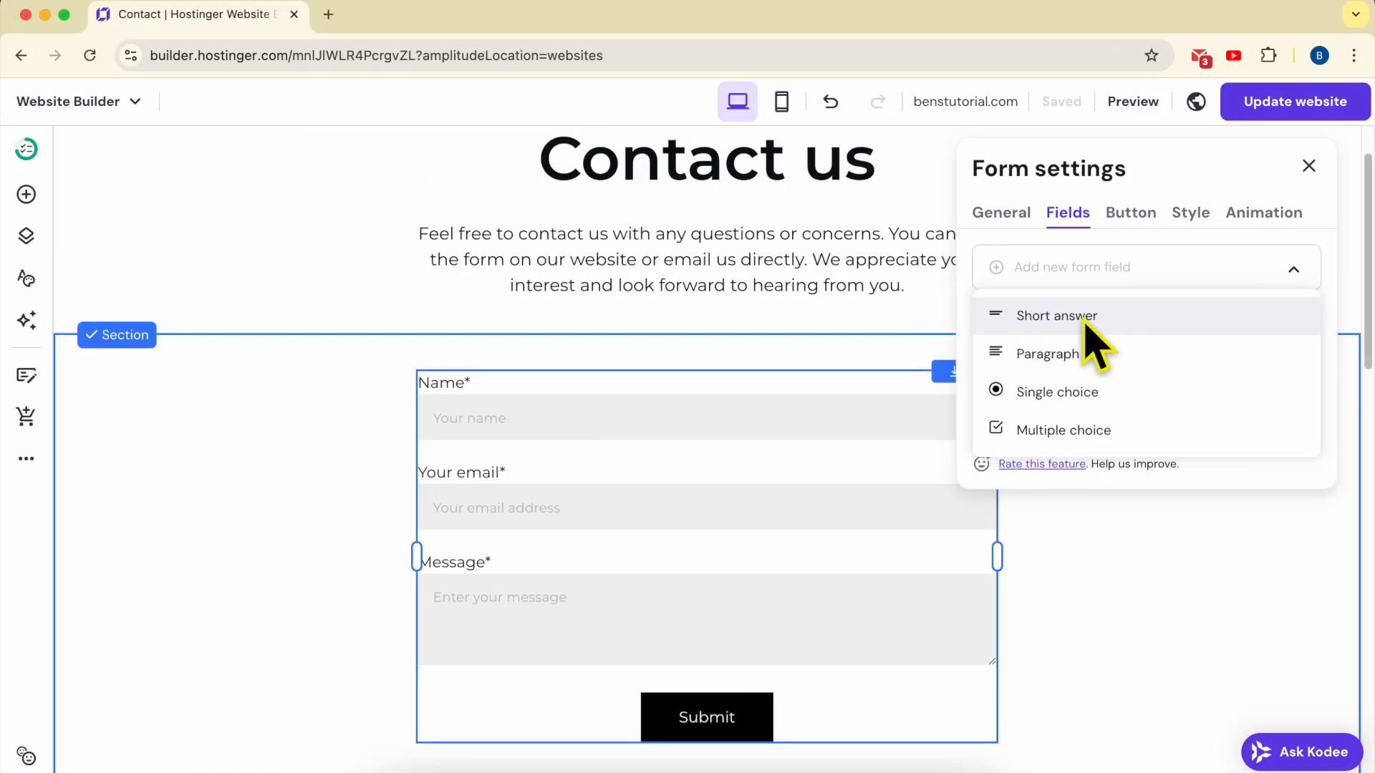
Add a Short answer field and a Paragraph field to the contact form
left_click(1138, 315)
scroll(715, 594, "down", 2)
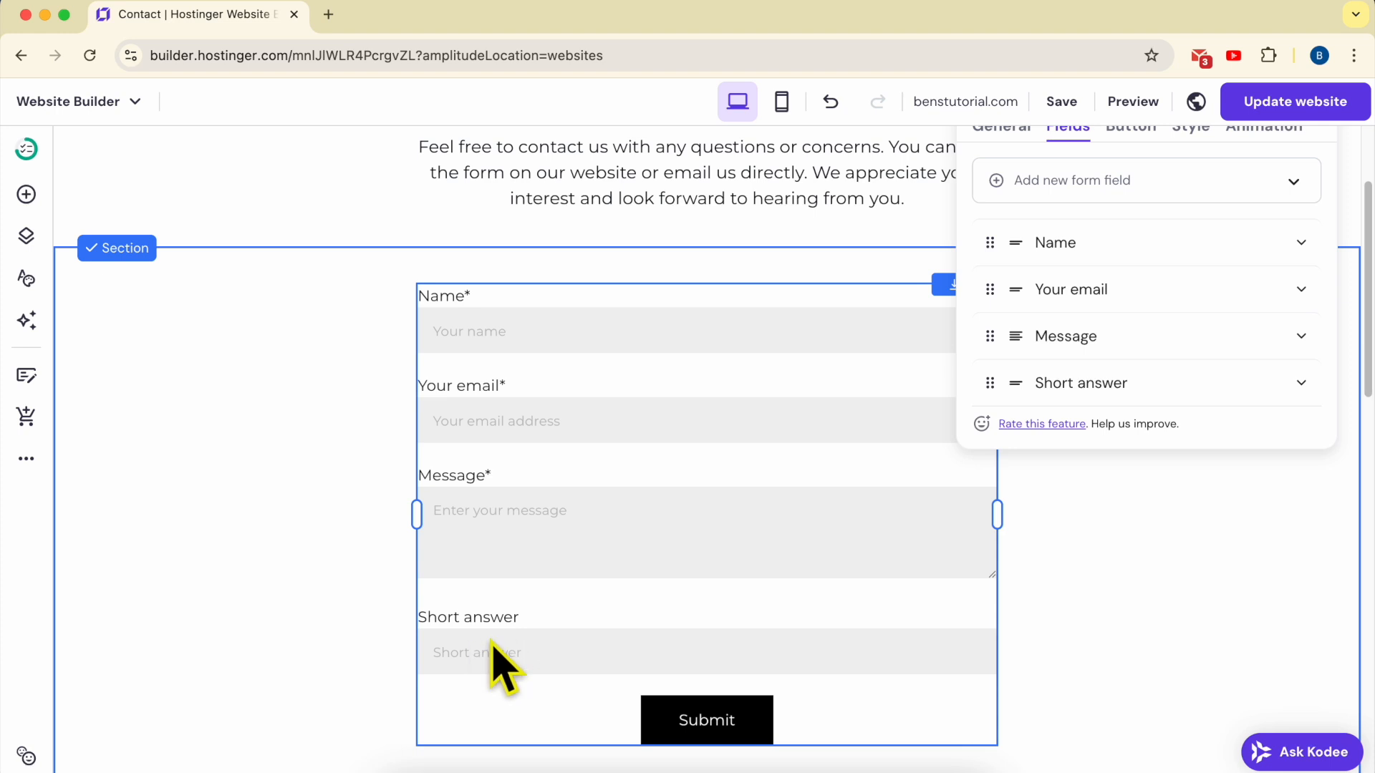
left_click(998, 187)
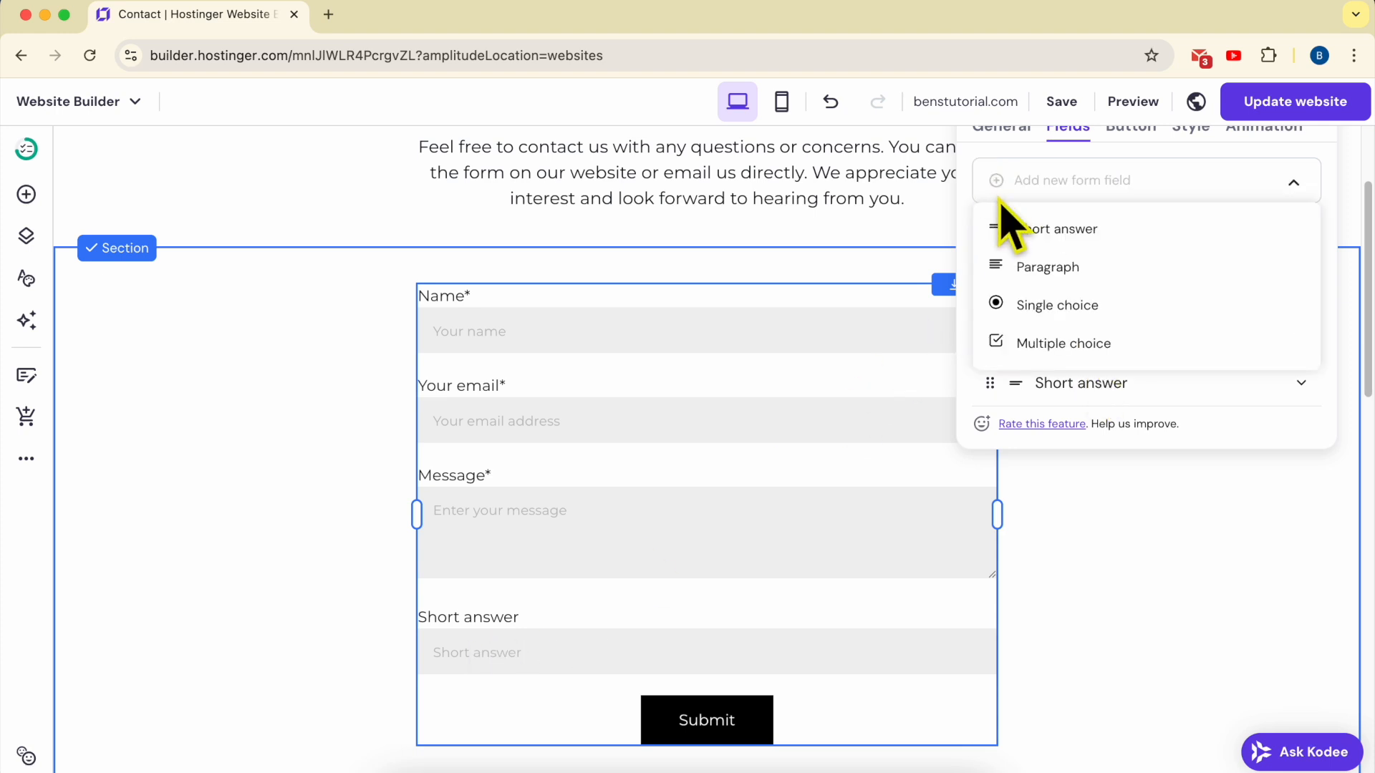
left_click(1046, 267)
scroll(547, 645, "down", 3)
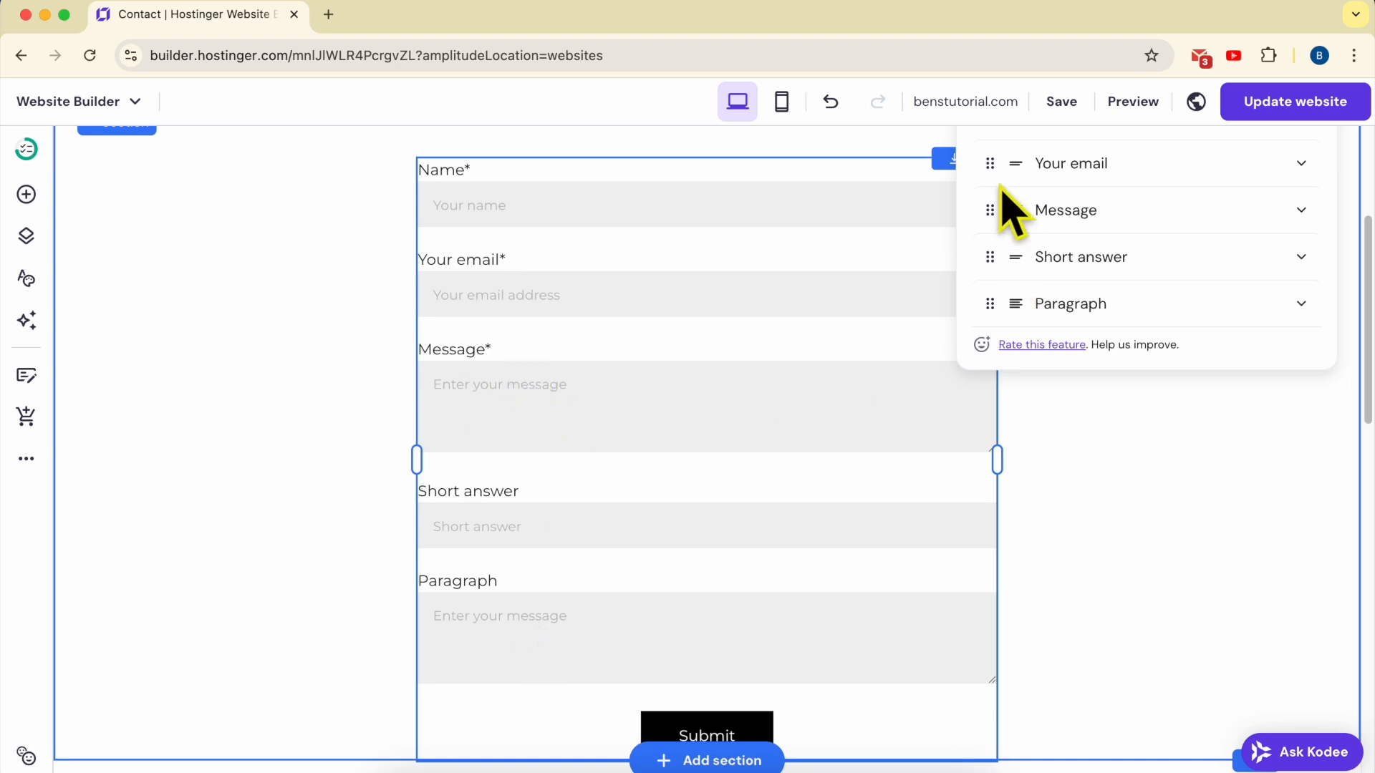
Add a Single choice field to the contact form and view its options on the page
scroll(1017, 236, "up", 4)
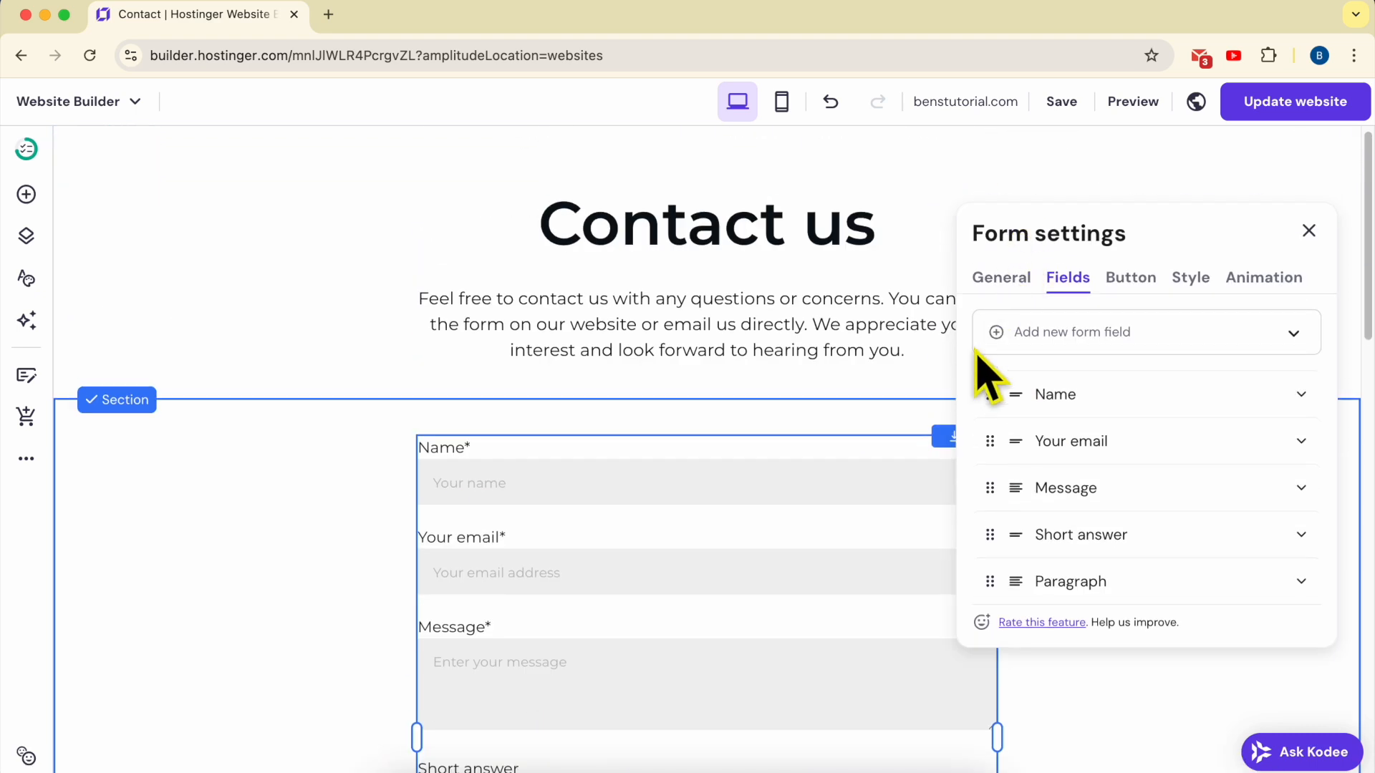
left_click(988, 332)
left_click(1056, 459)
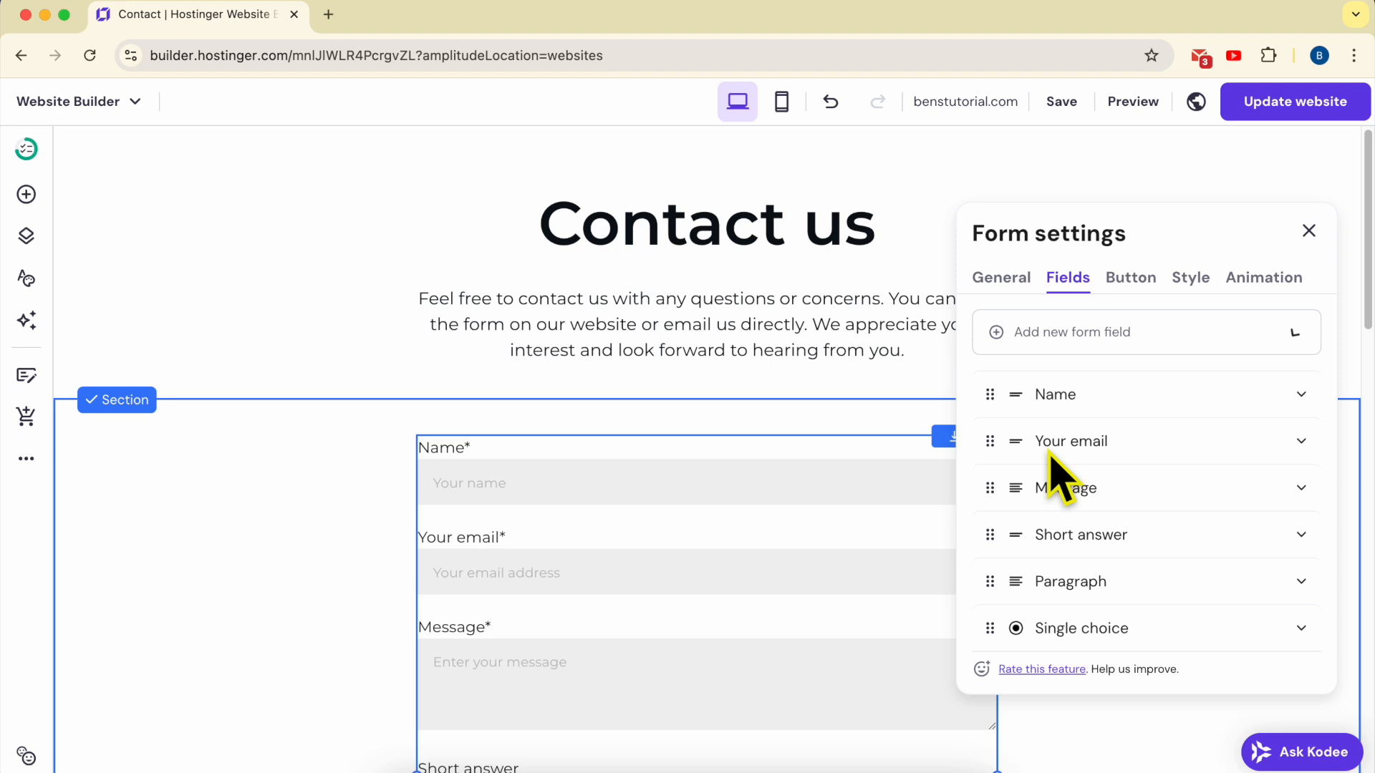
scroll(654, 458, "down", 4)
scroll(608, 482, "down", 3)
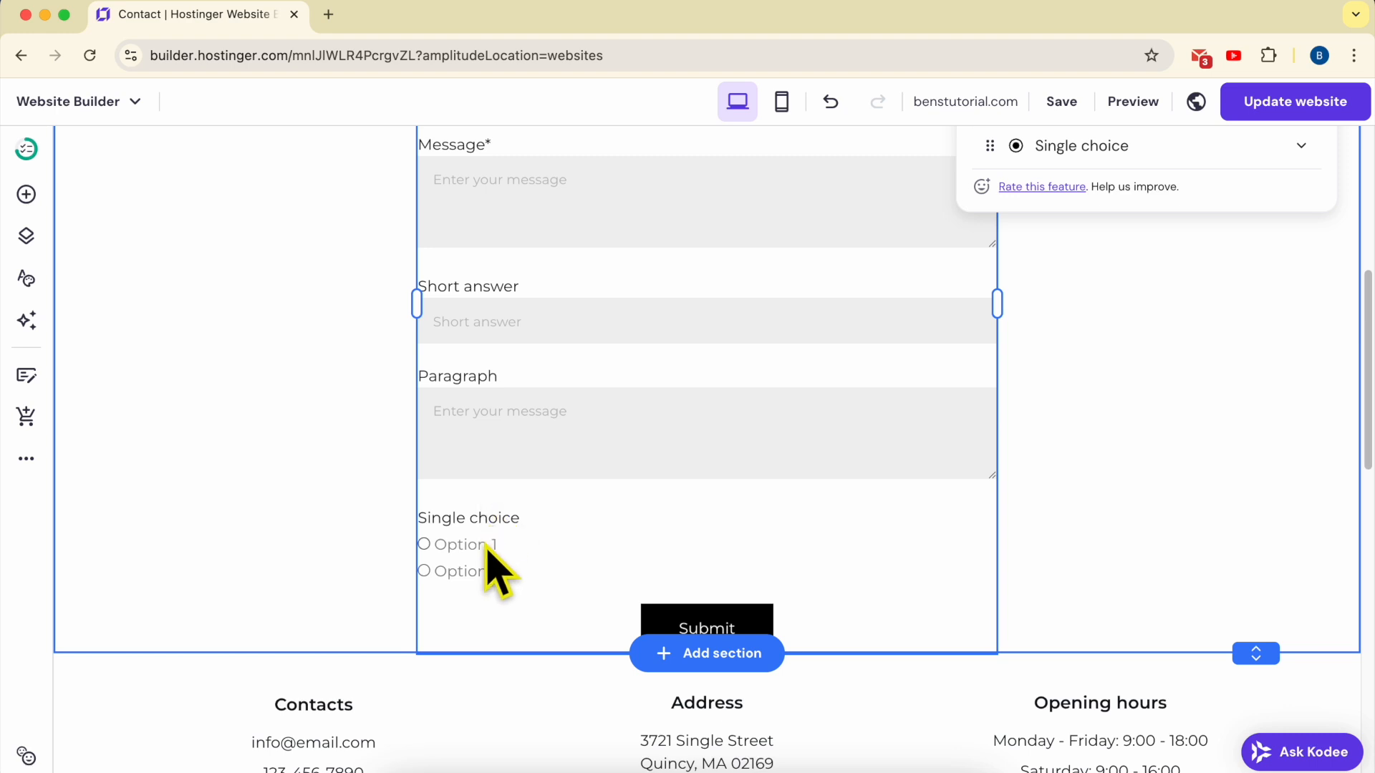
Add a Multiple choice field to the contact form and view its checkboxes on the page
scroll(613, 527, "up", 5)
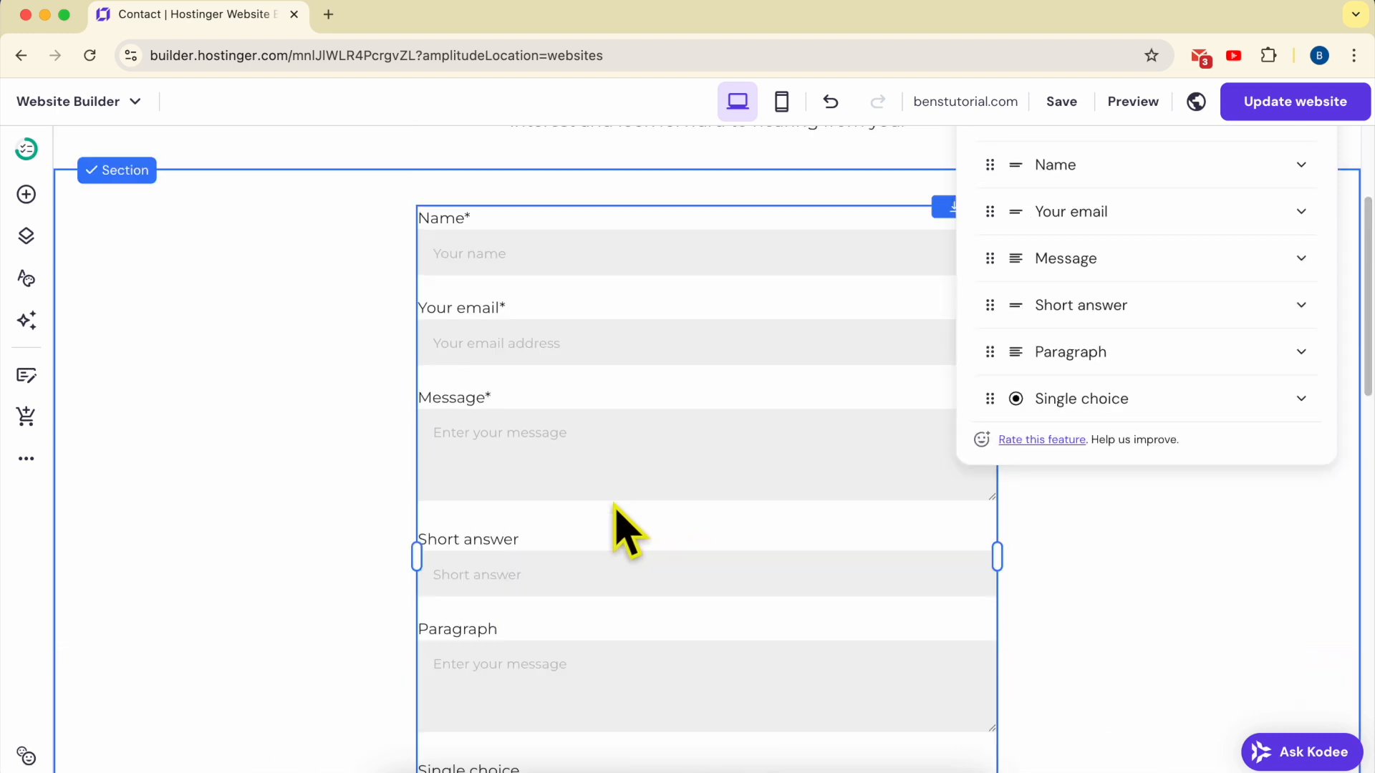
scroll(1047, 215, "up", 1)
left_click(1005, 220)
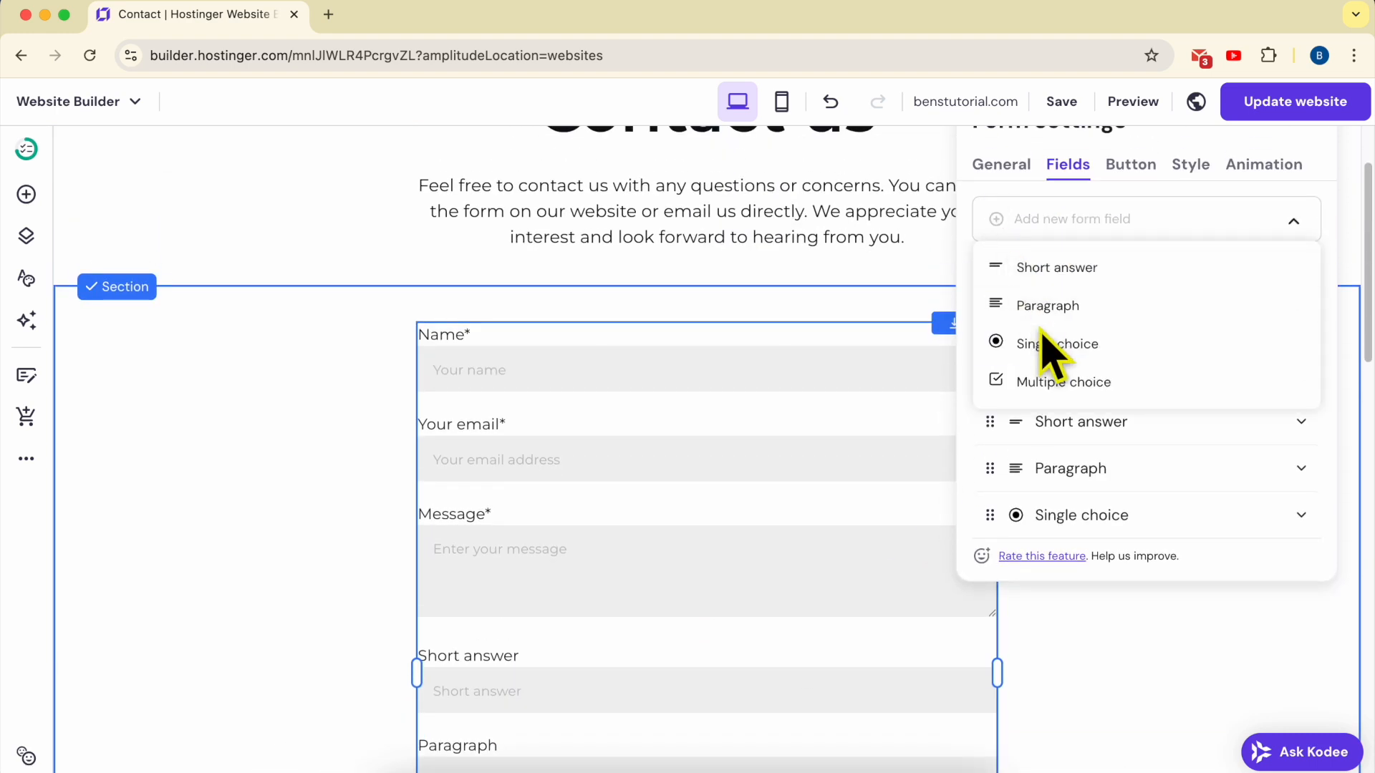
left_click(1074, 387)
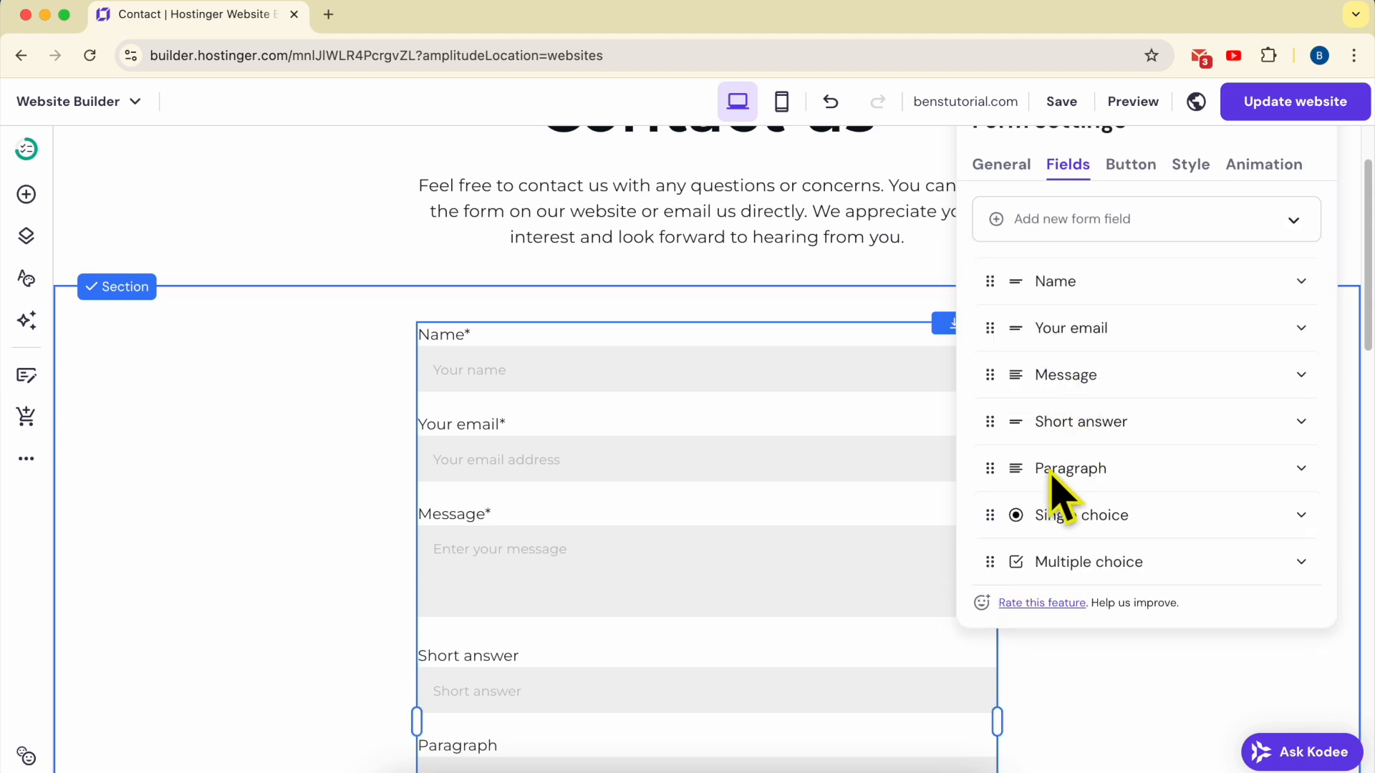
scroll(599, 567, "down", 8)
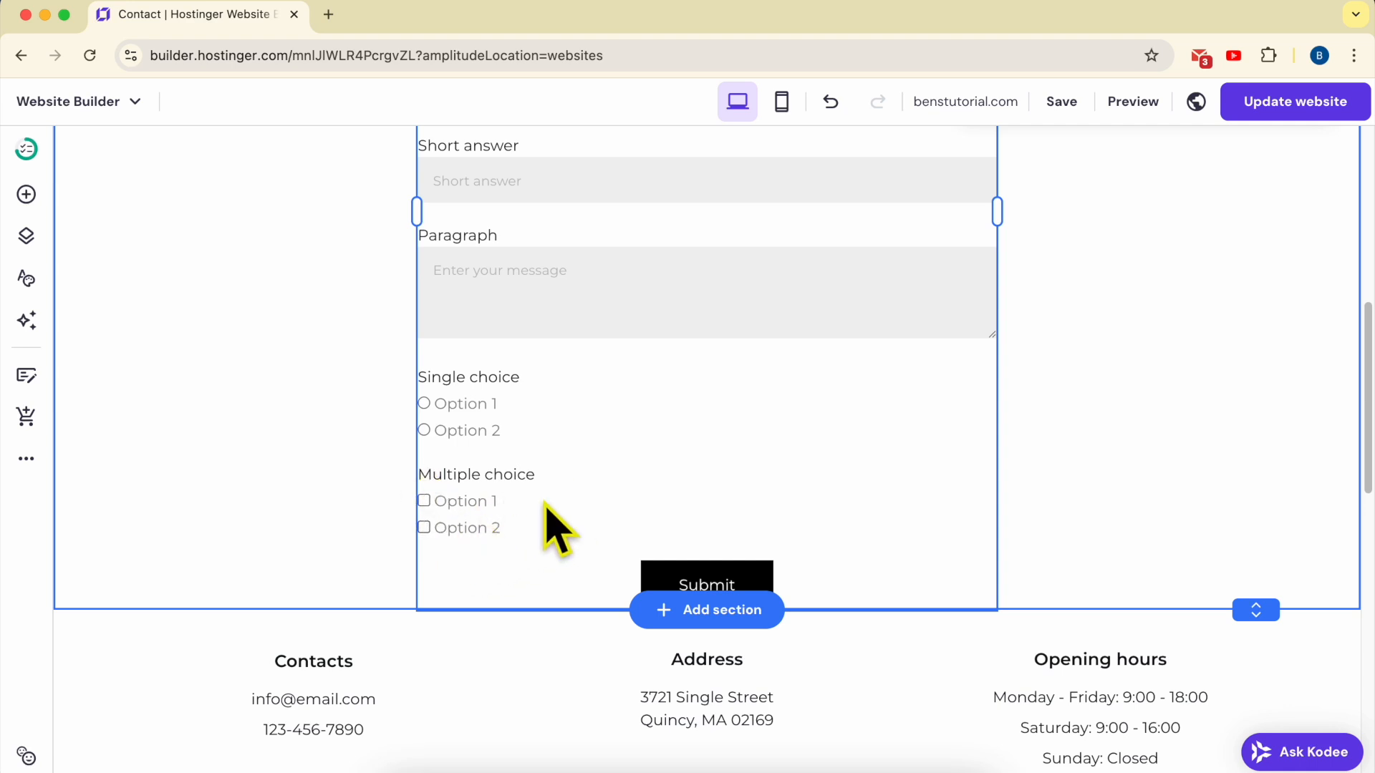
scroll(825, 445, "up", 4)
scroll(816, 512, "down", 4)
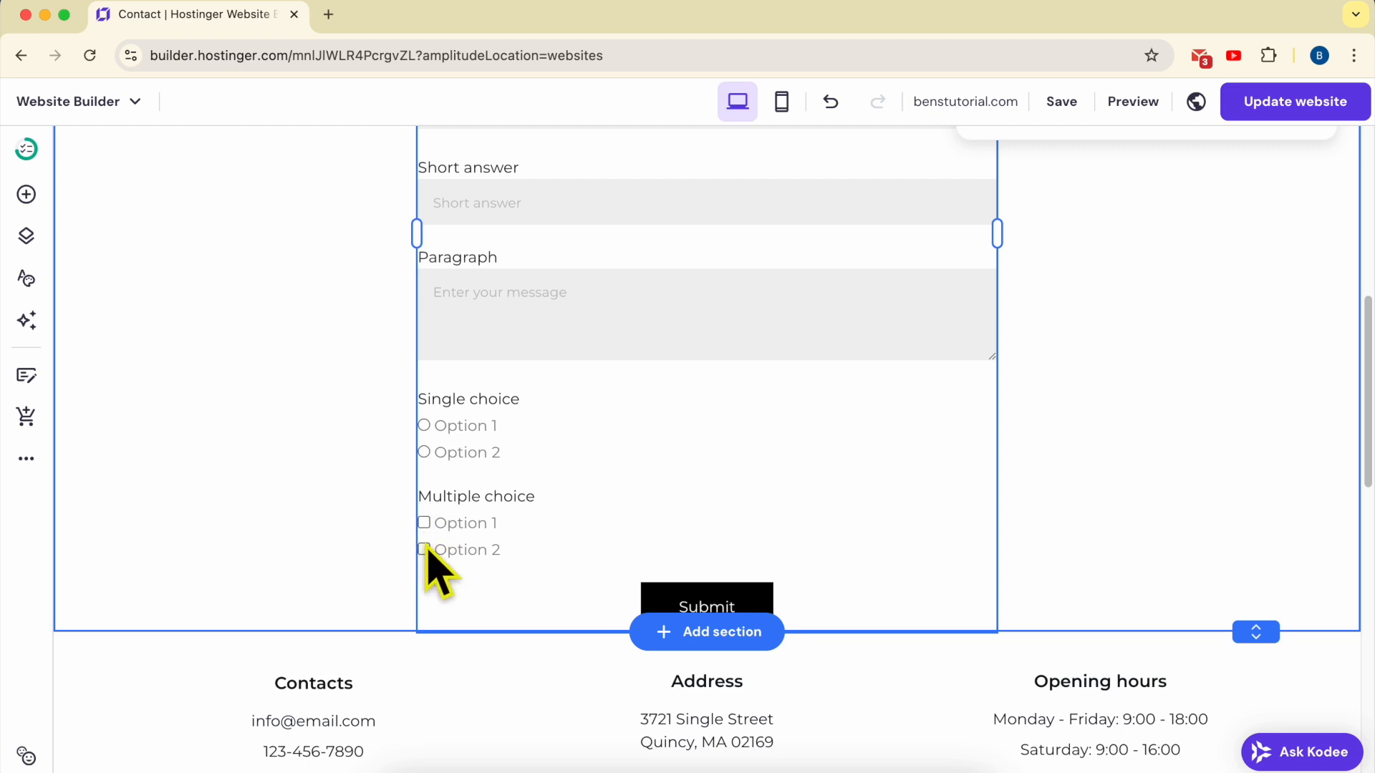
Remove the Multiple choice and Single choice fields from the contact form
scroll(1025, 451, "up", 8)
scroll(1086, 482, "down", 4)
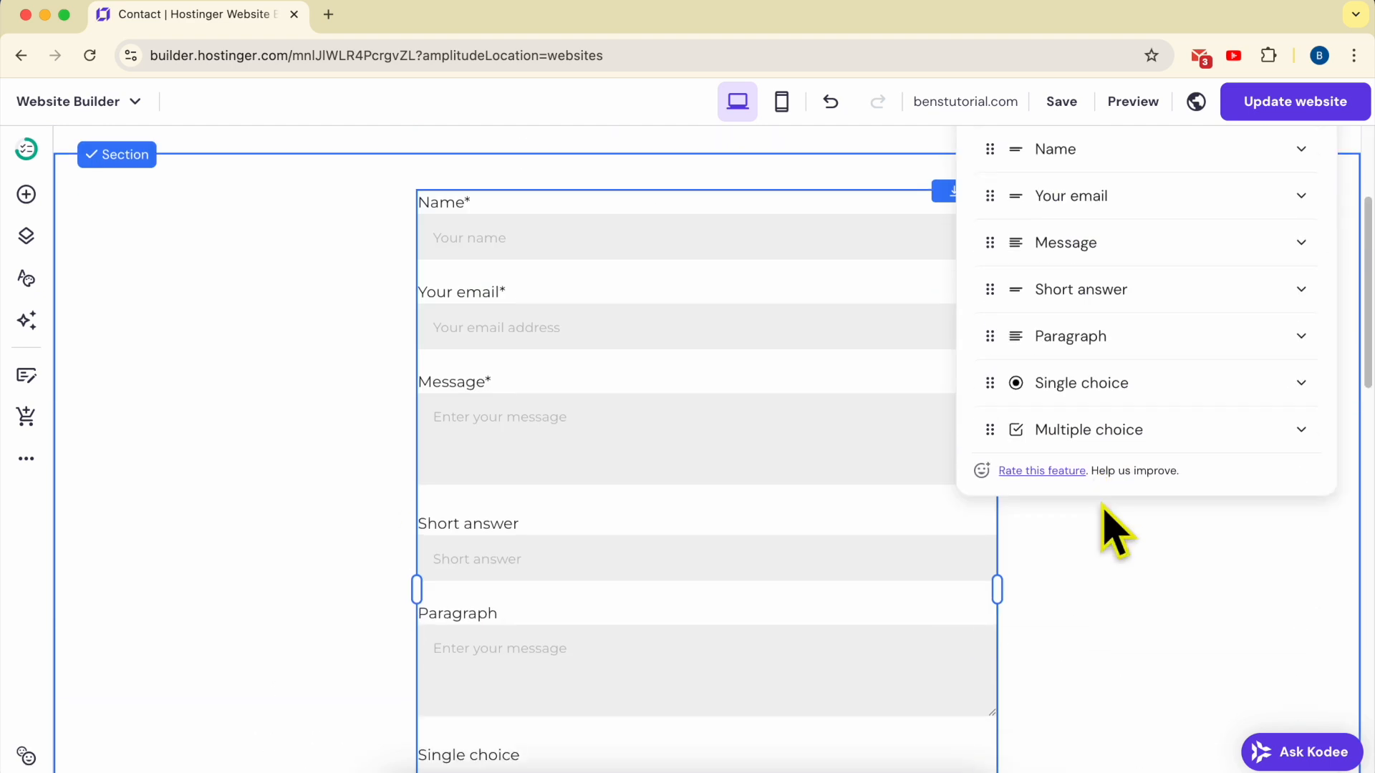
left_click(1299, 438)
scroll(1083, 587, "down", 3)
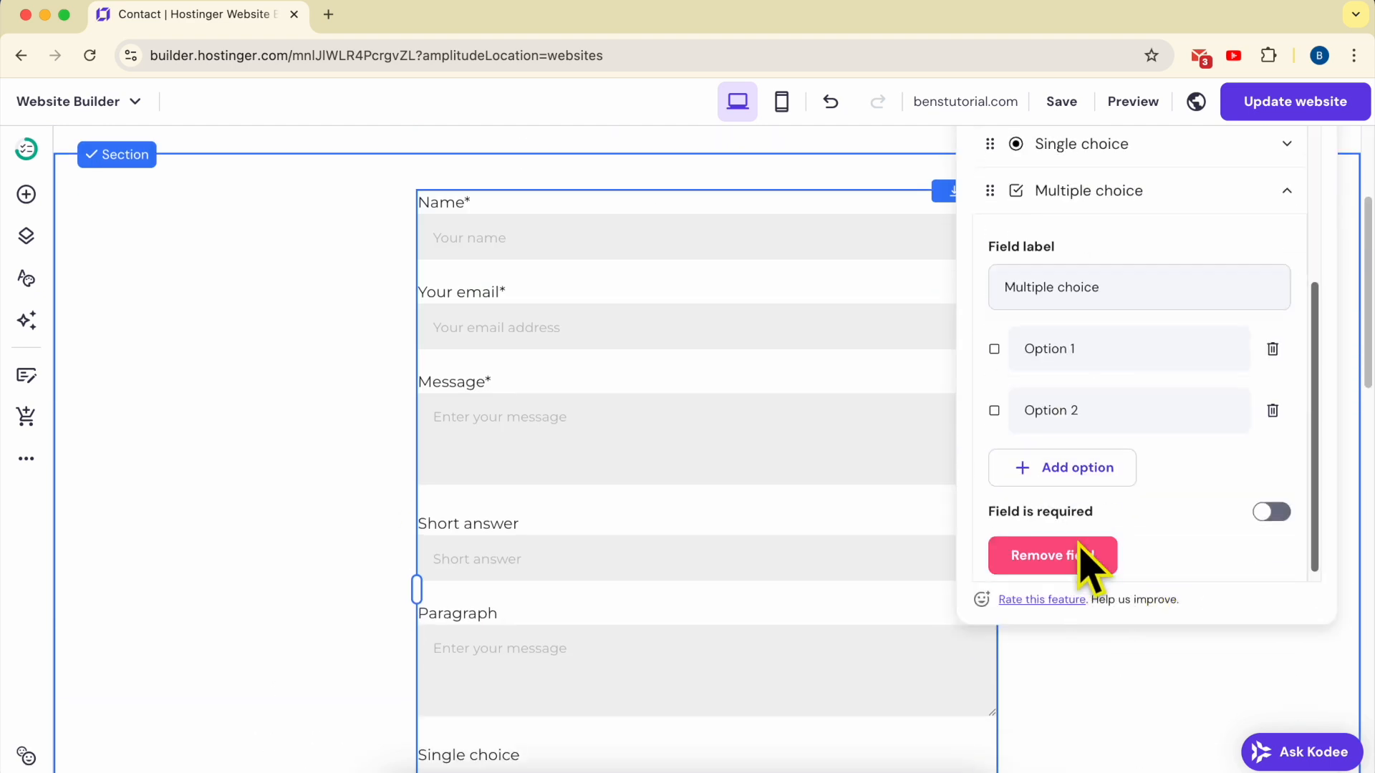
left_click(1083, 562)
left_click(1292, 383)
scroll(1077, 573, "down", 3)
left_click(1065, 560)
Remove the Paragraph and Short answer fields from the contact form
left_click(1289, 337)
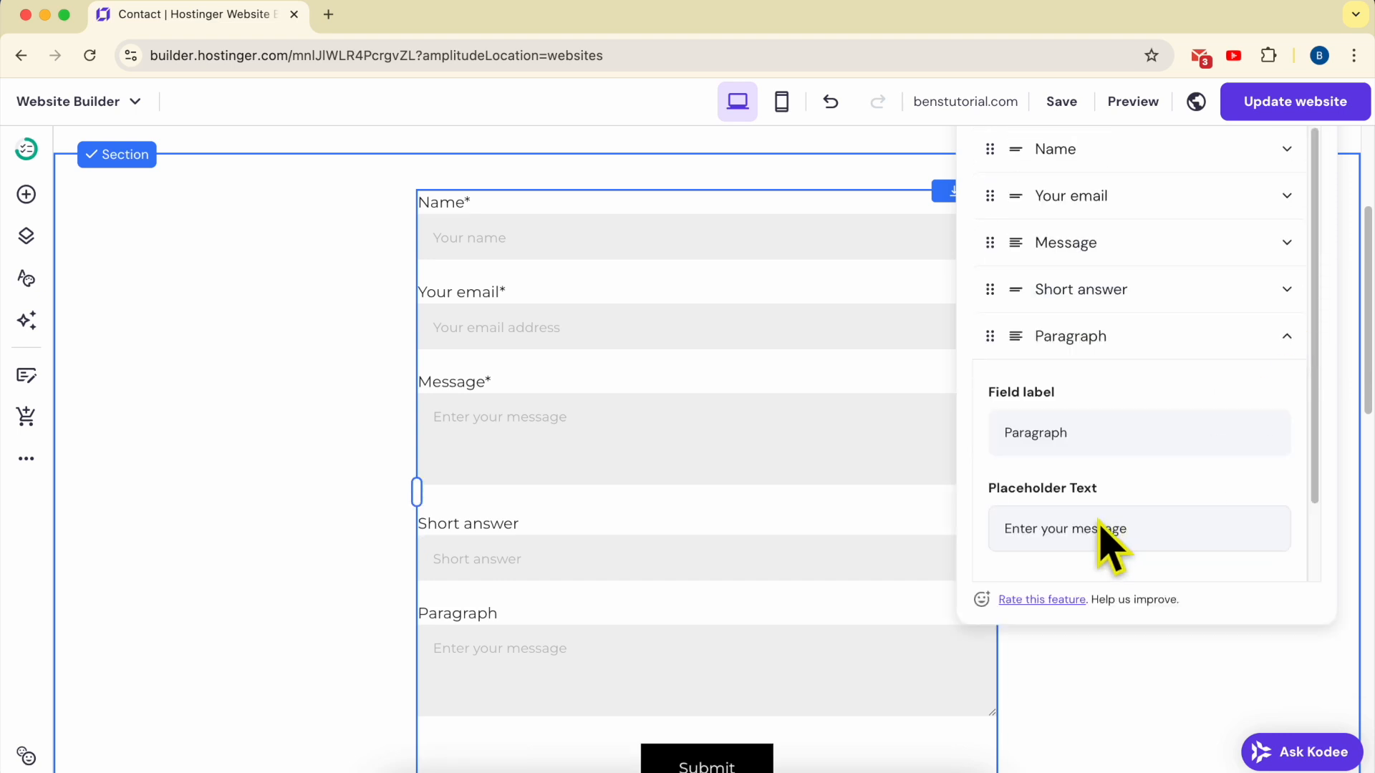
scroll(1108, 548, "down", 3)
left_click(1053, 546)
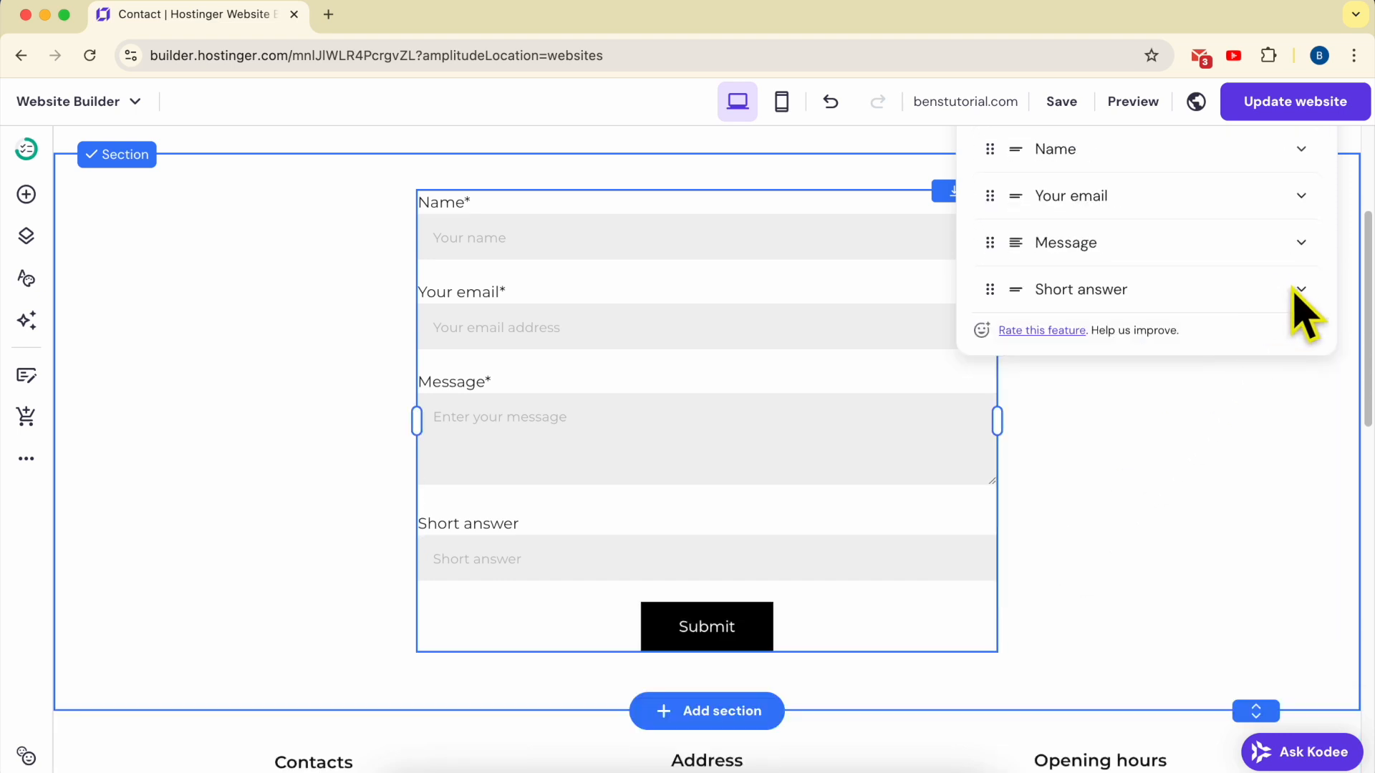
left_click(1299, 289)
scroll(1074, 544, "down", 3)
left_click(1057, 559)
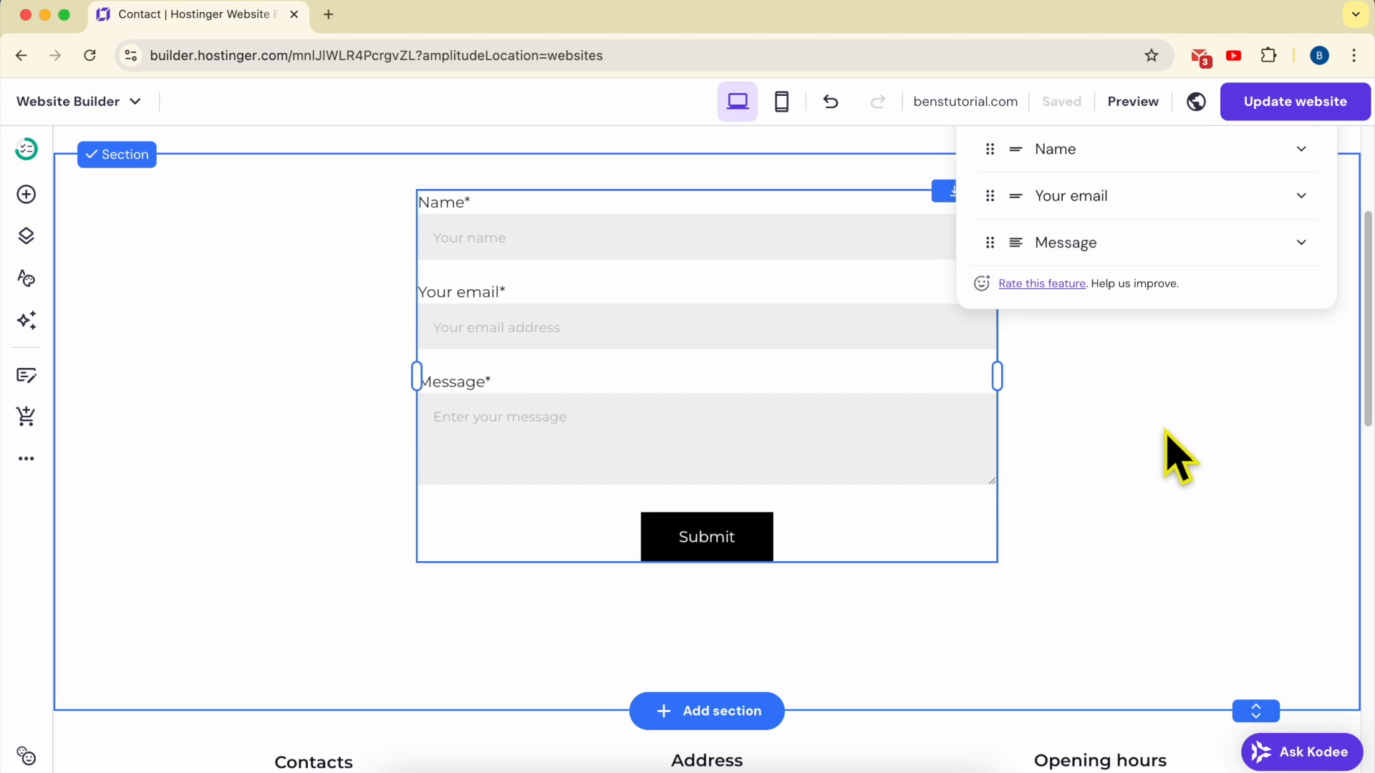
Review the Message field's label, placeholder text and required settings, and collapse the field
scroll(1177, 458, "up", 3)
left_click(1301, 441)
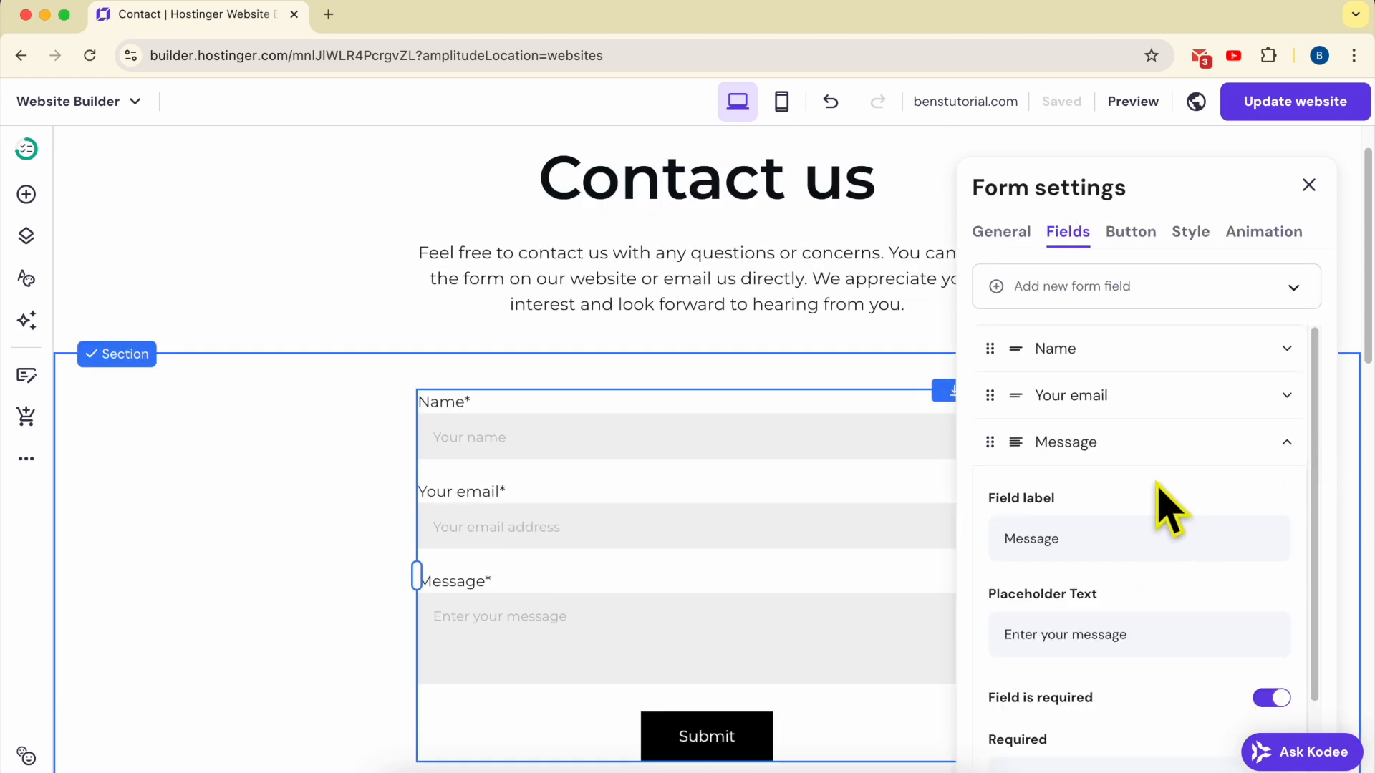
scroll(1163, 494, "down", 3)
scroll(1181, 486, "up", 5)
left_click(1293, 443)
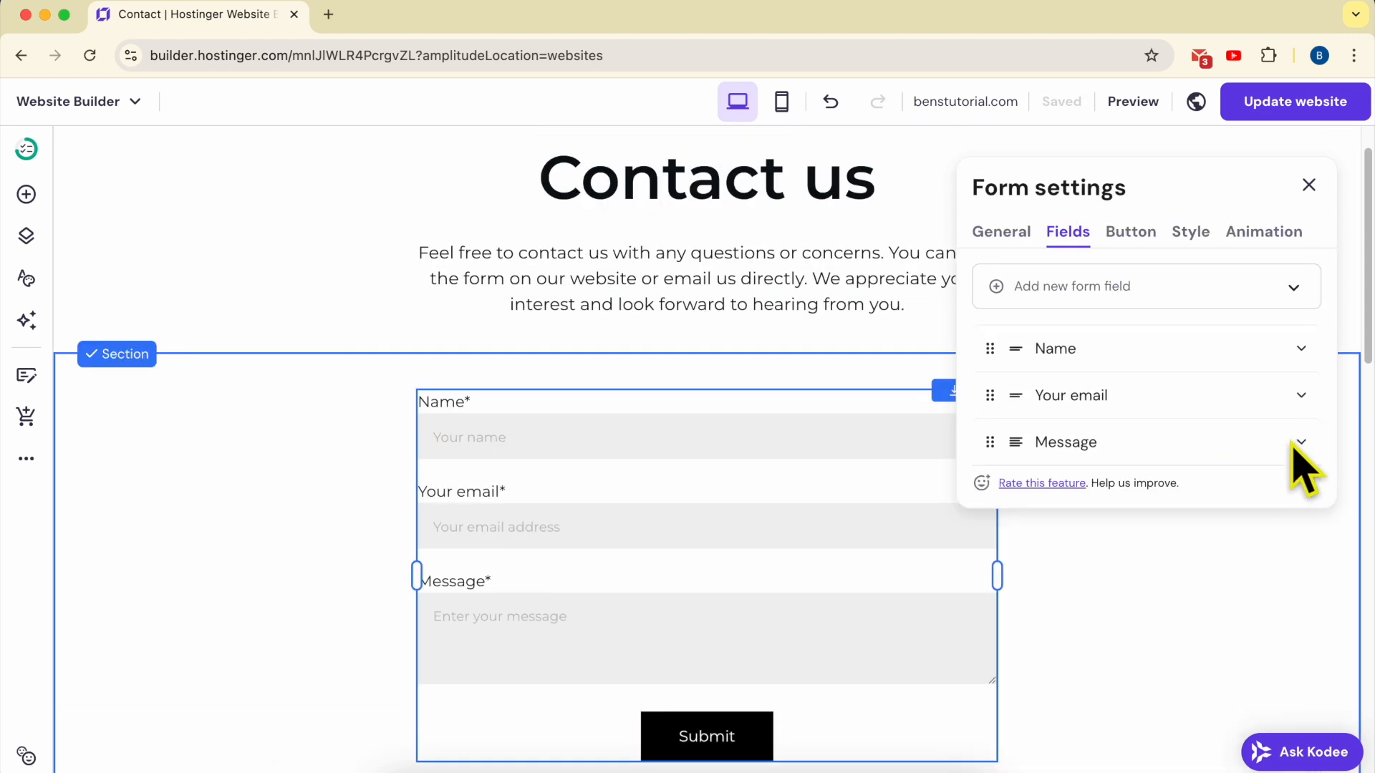
Switch the Your email field's required option off and back on, and collapse the field's settings
left_click(1302, 397)
scroll(1258, 559, "down", 3)
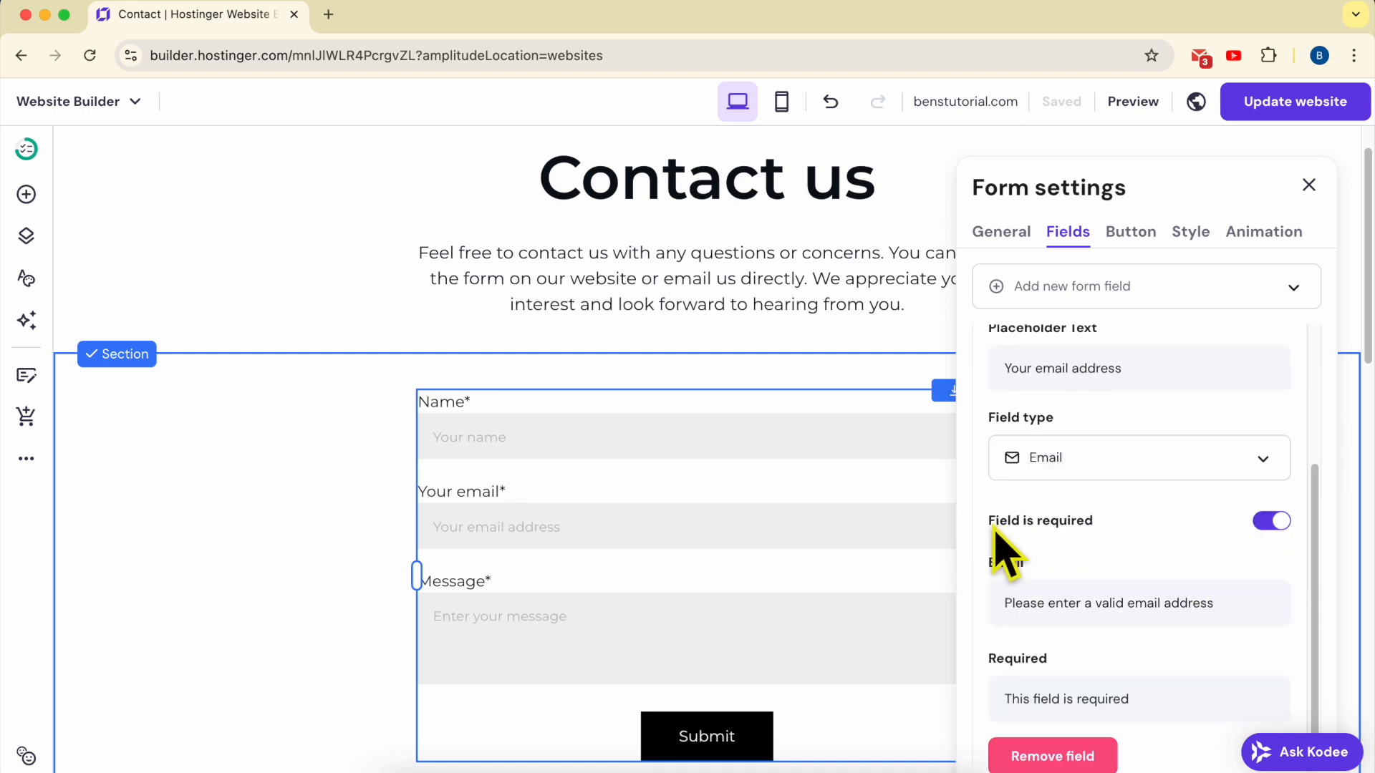
left_click(1269, 521)
left_click(1271, 559)
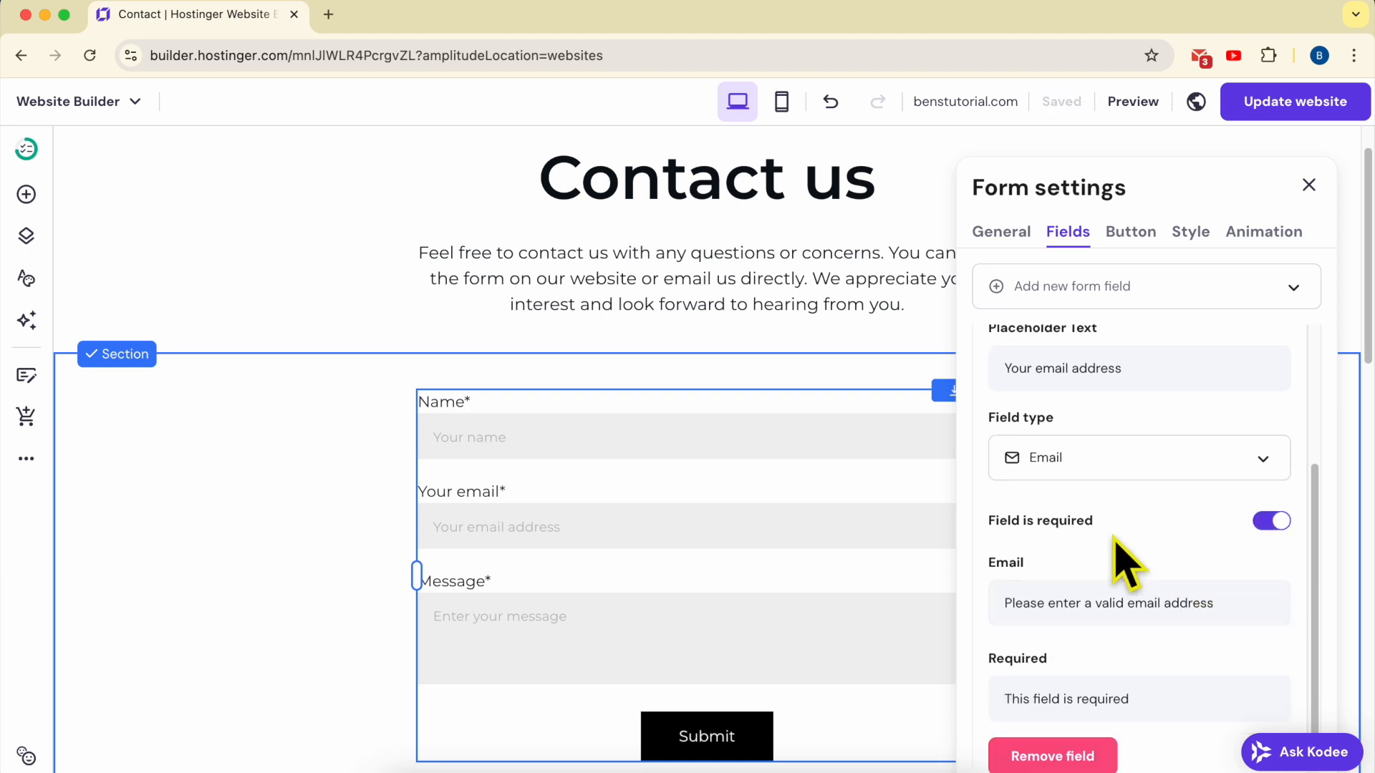
scroll(1122, 562, "up", 5)
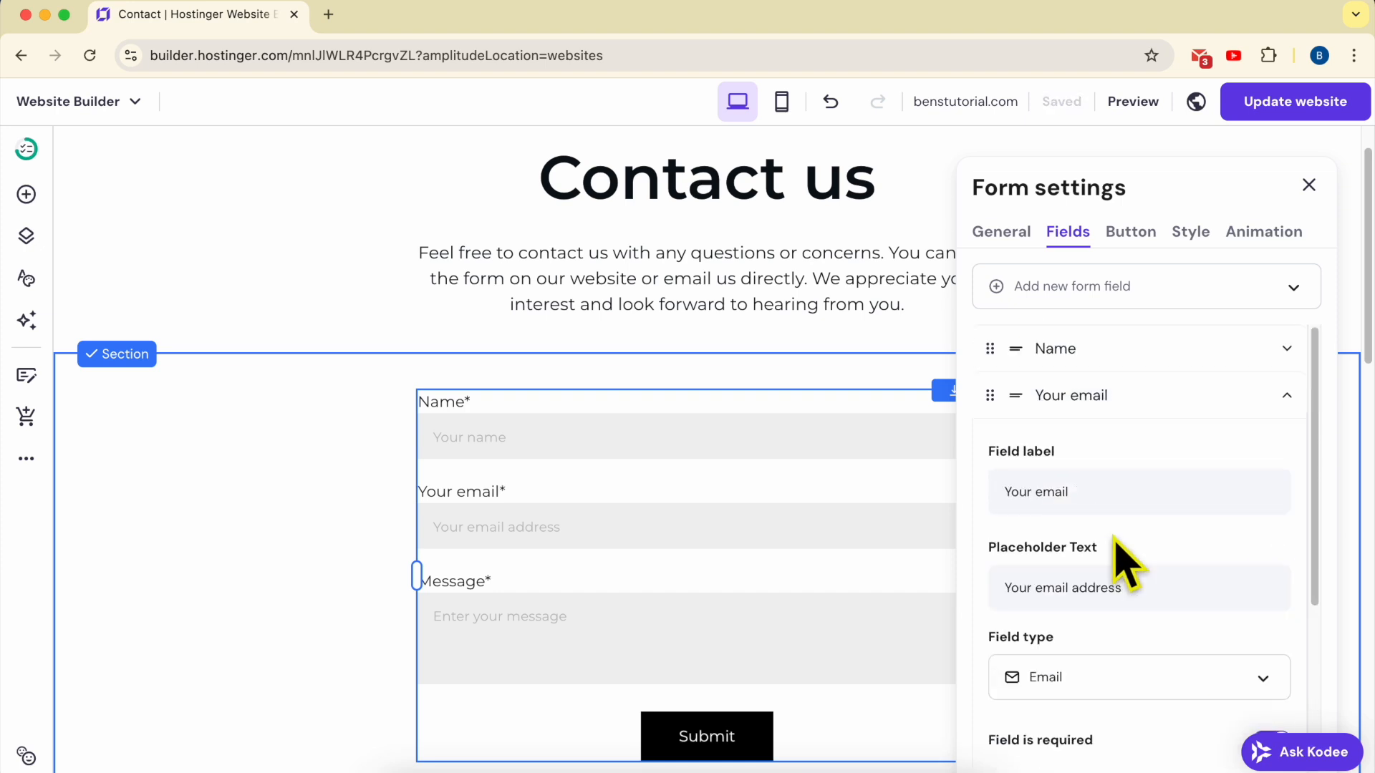
left_click(1297, 397)
Review the form's submit button settings, including its text, position and the message shown after submission
left_click(1131, 232)
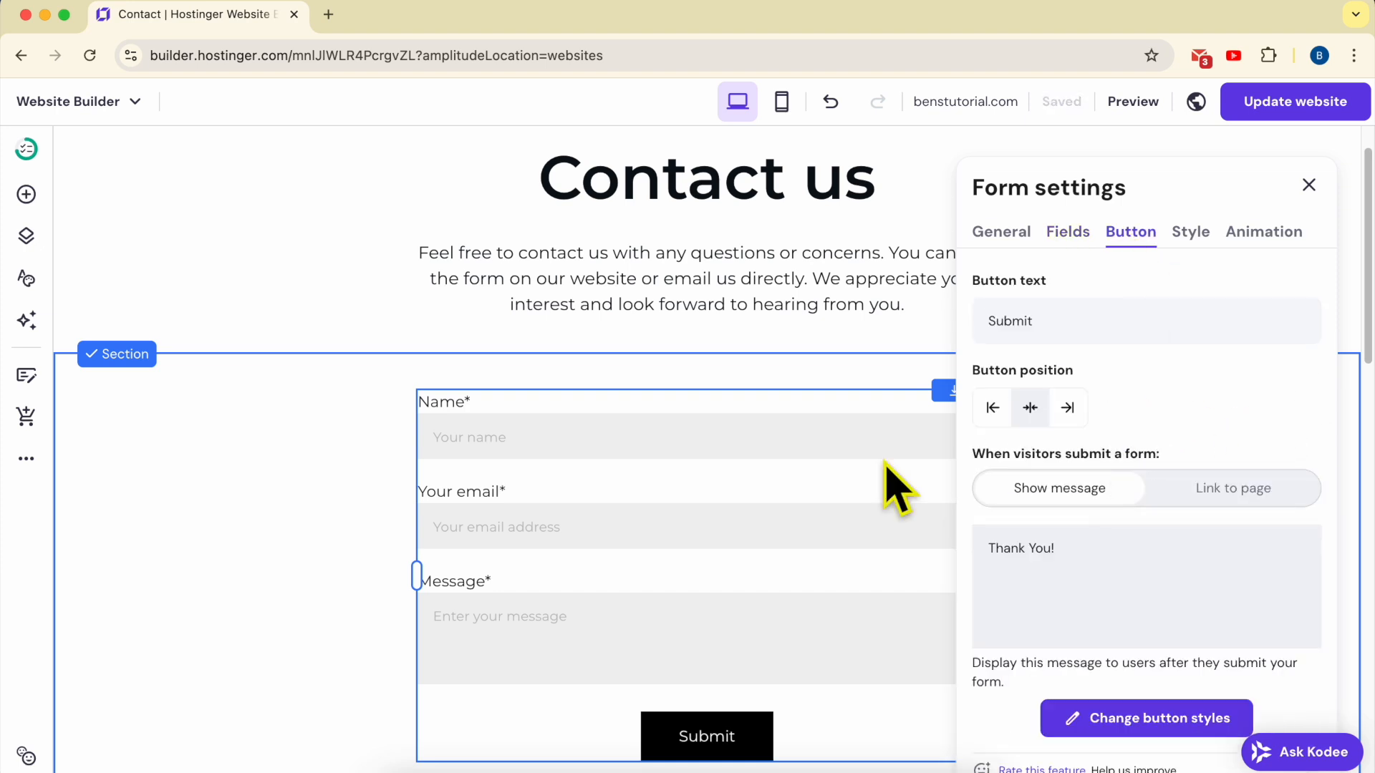
scroll(680, 576, "down", 3)
scroll(973, 401, "up", 1)
scroll(1115, 303, "up", 1)
left_click(1079, 180)
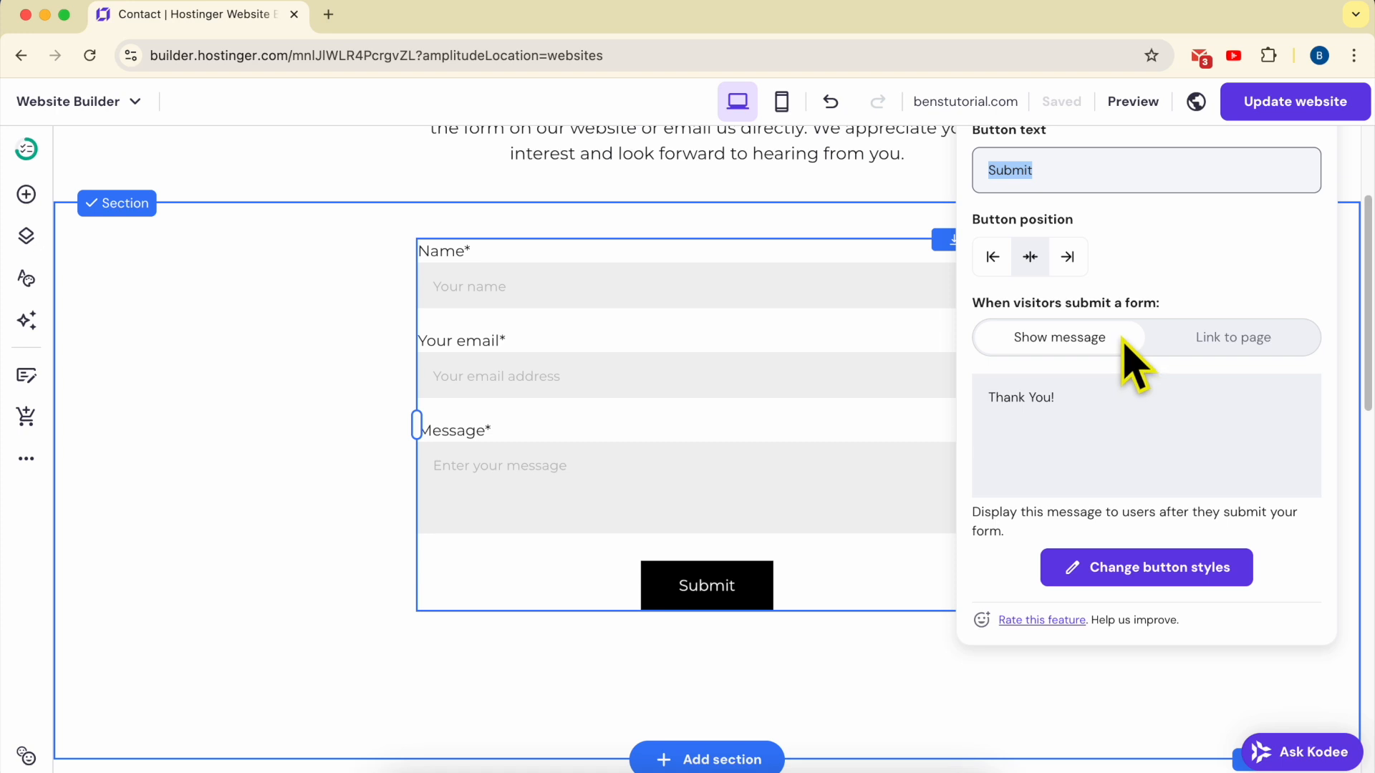
left_click(1108, 444)
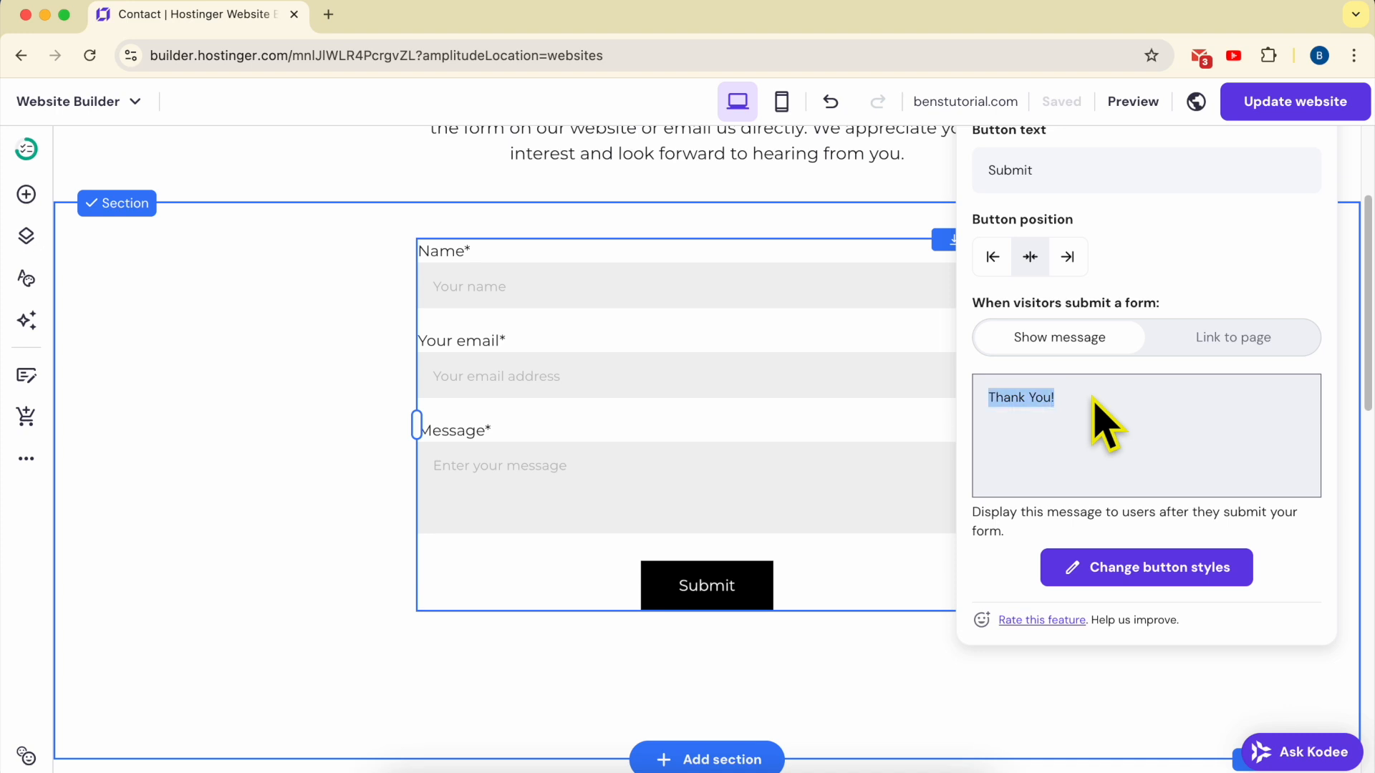
Set the form to link to the Terms and conditions page after submission, checking which other pages are available
left_click(1228, 342)
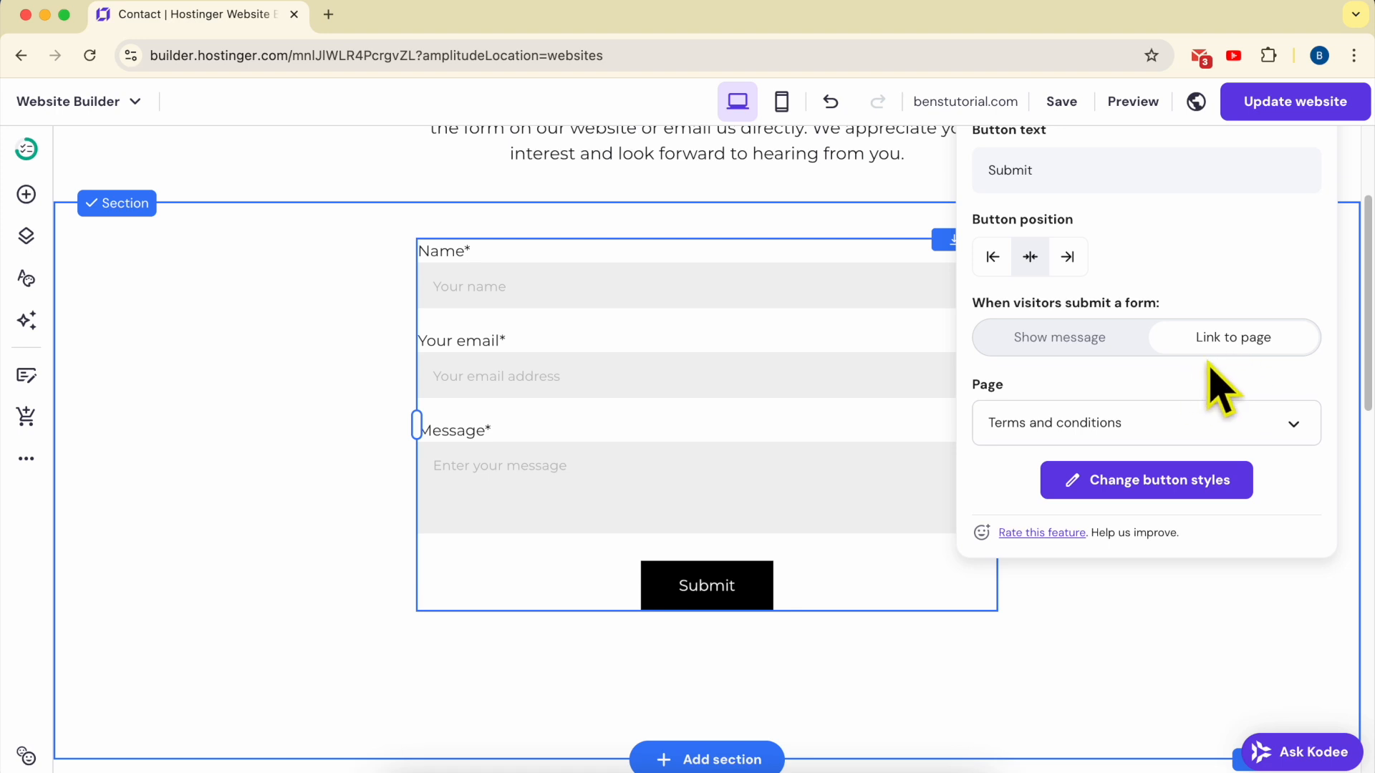
left_click(1221, 437)
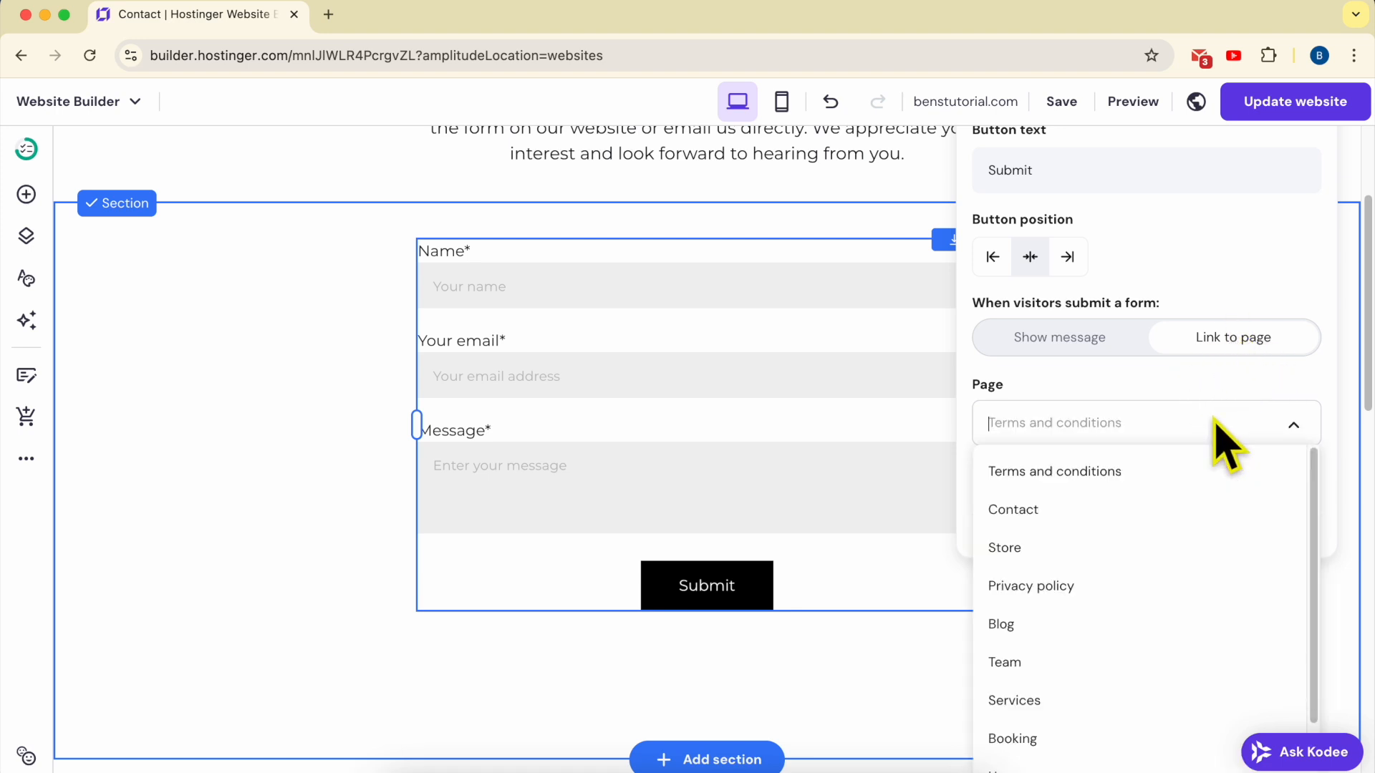
scroll(1089, 673, "down", 5)
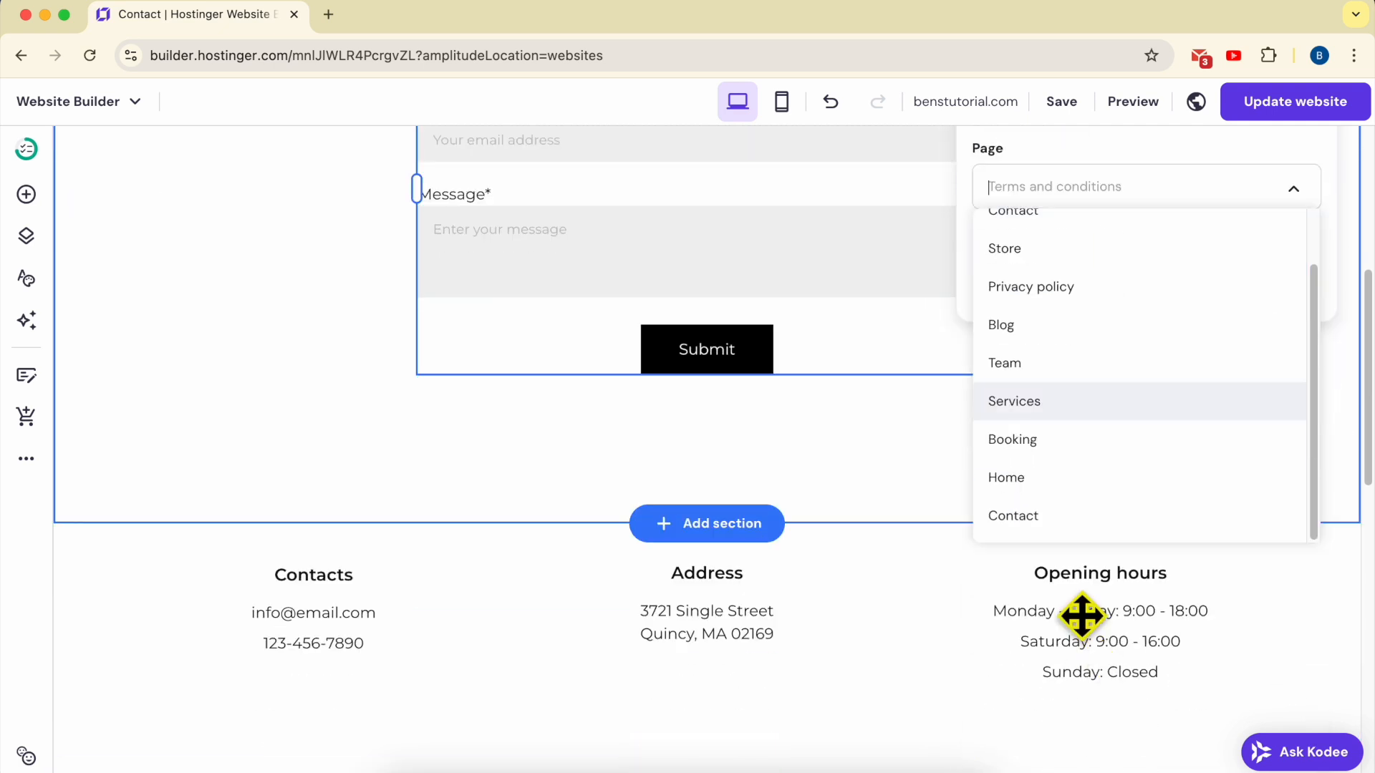
scroll(1098, 506, "up", 3)
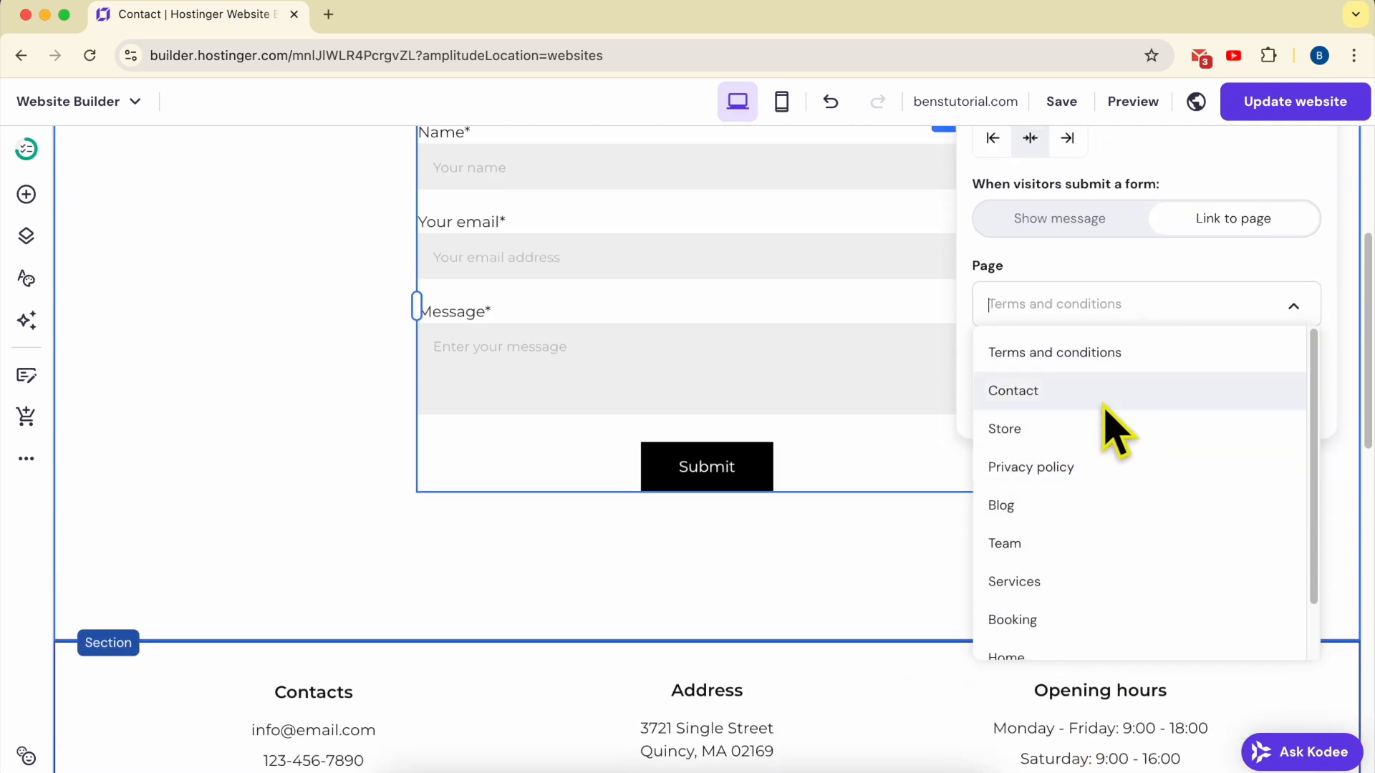
scroll(1120, 392, "up", 1)
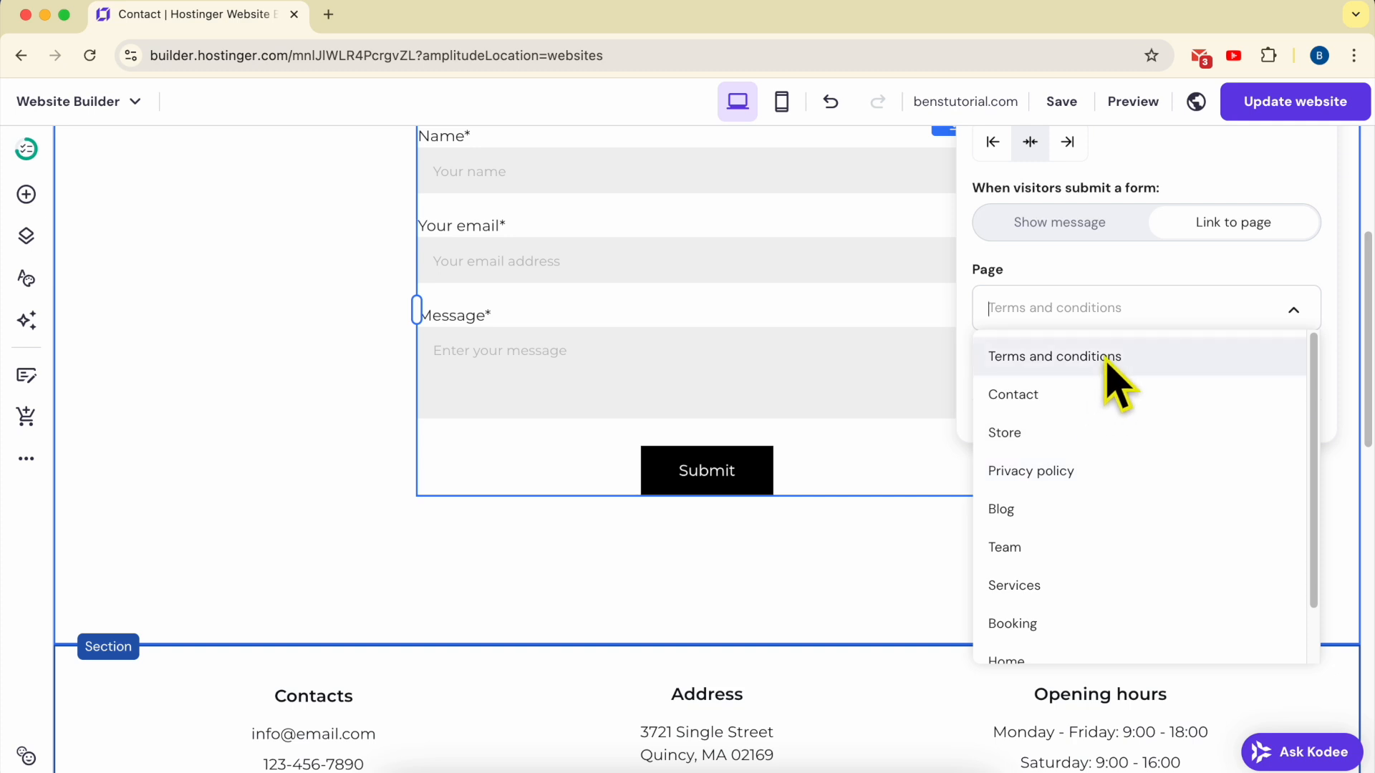
left_click(1141, 301)
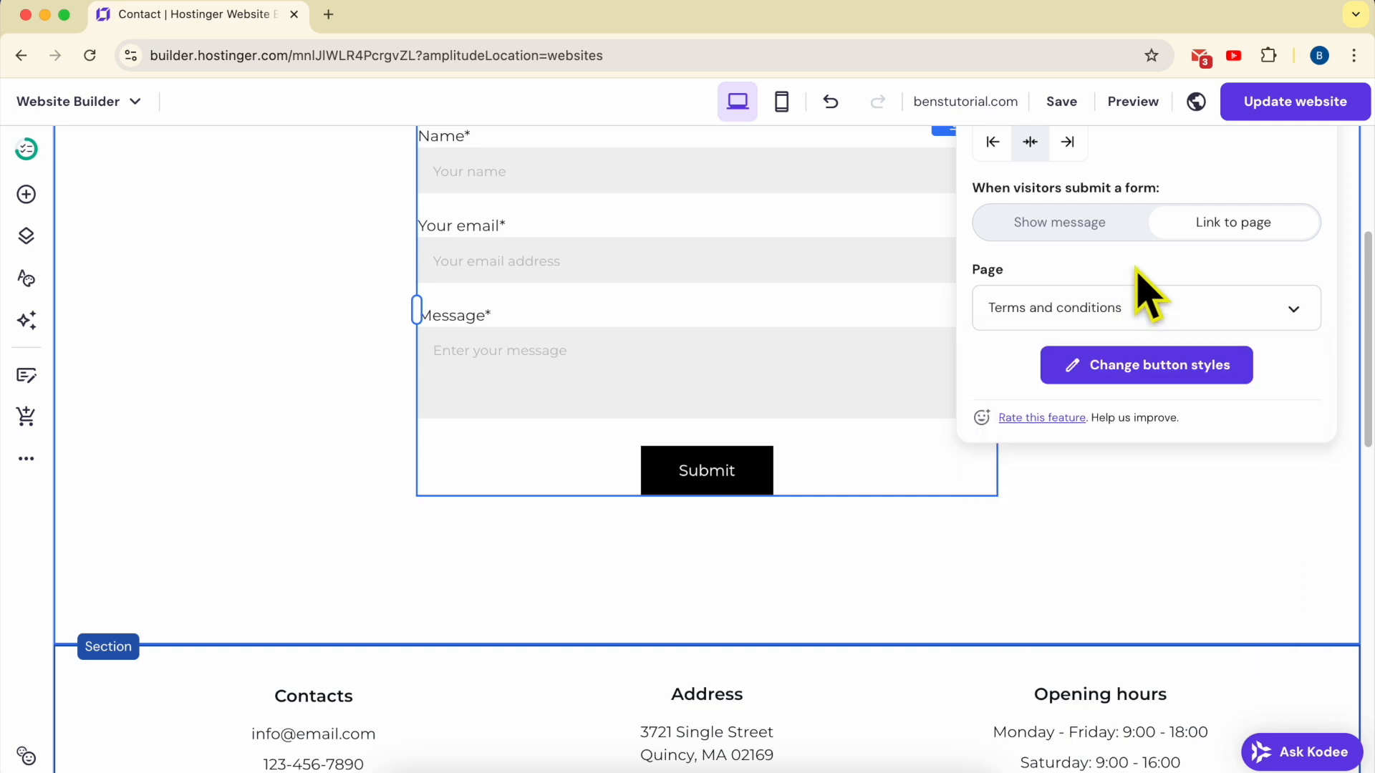
scroll(1188, 315, "up", 5)
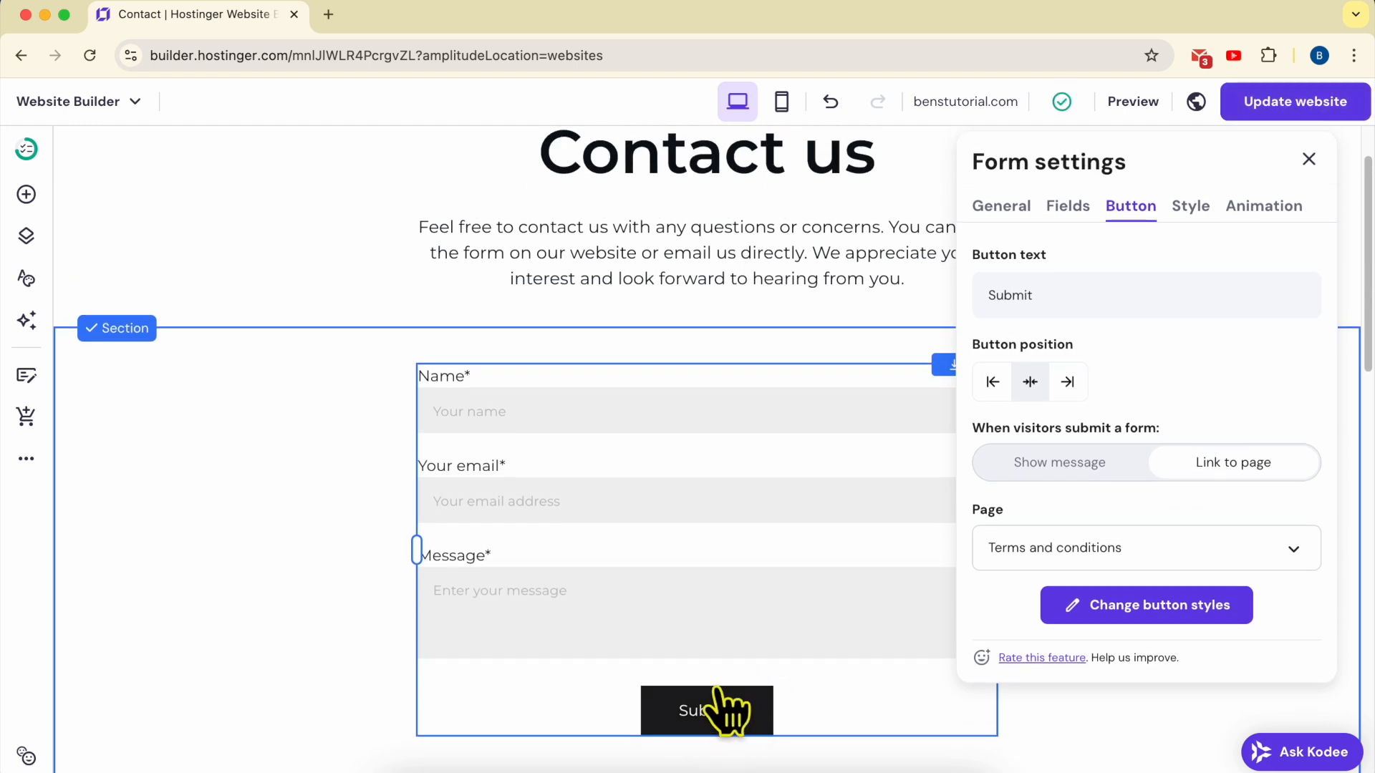
Set the form's Submit button fill colour to #416bd7 and its text colour to #1d1e20
left_click(1149, 607)
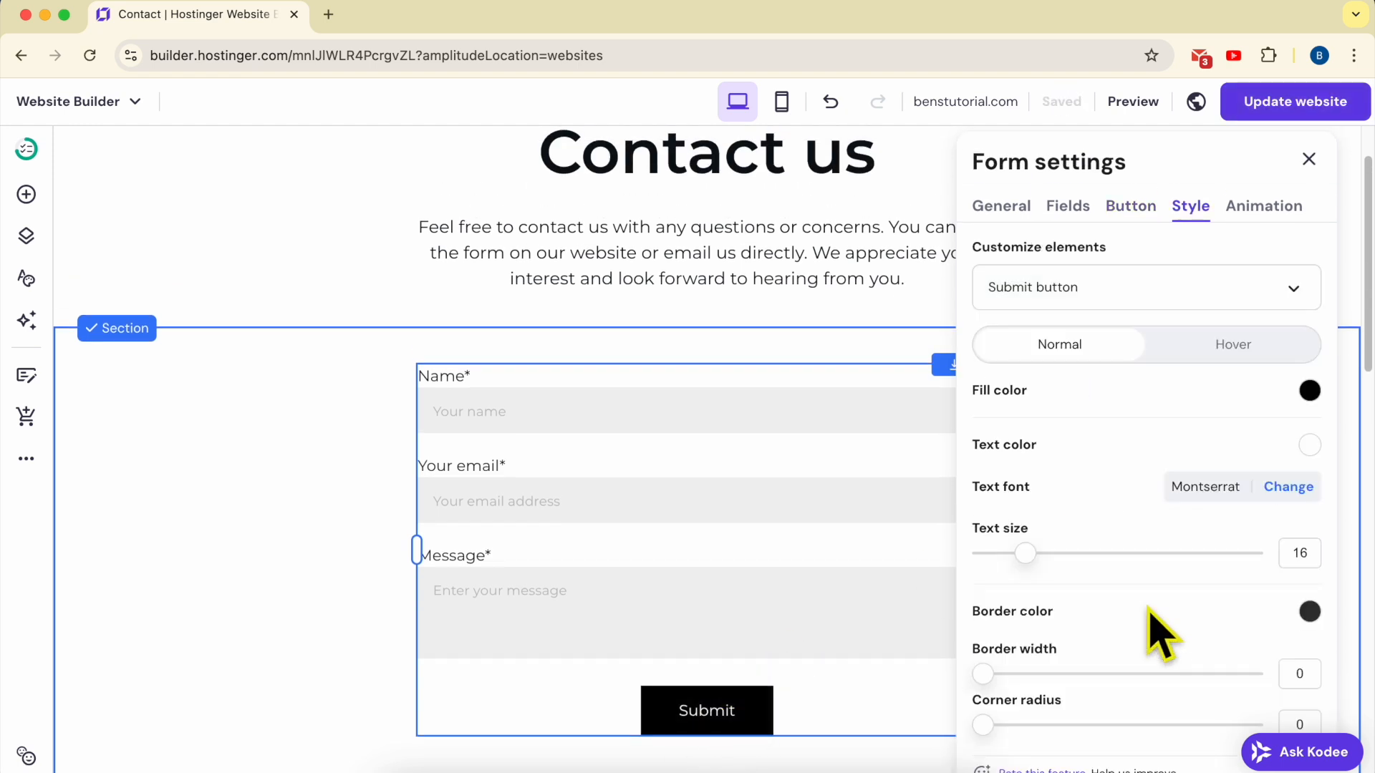
left_click(1310, 391)
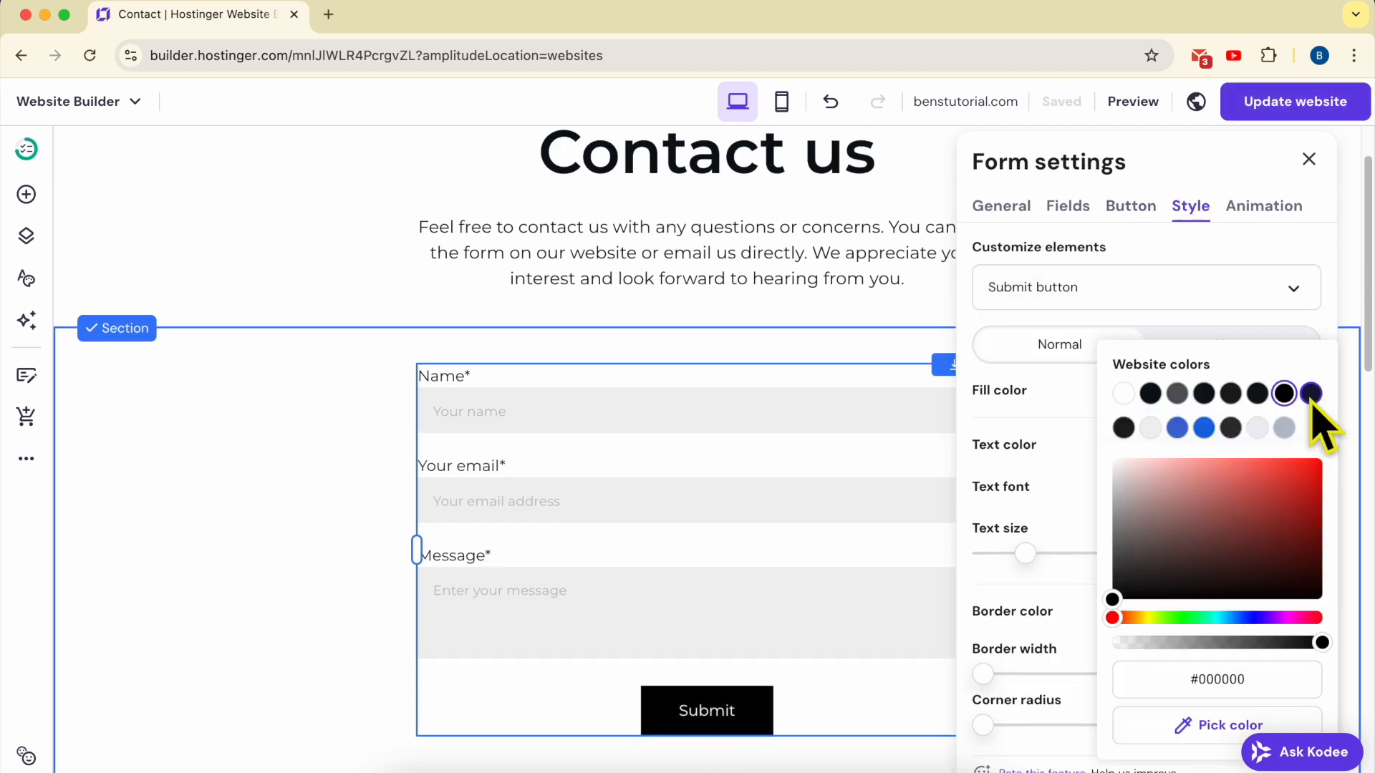
left_click(1177, 428)
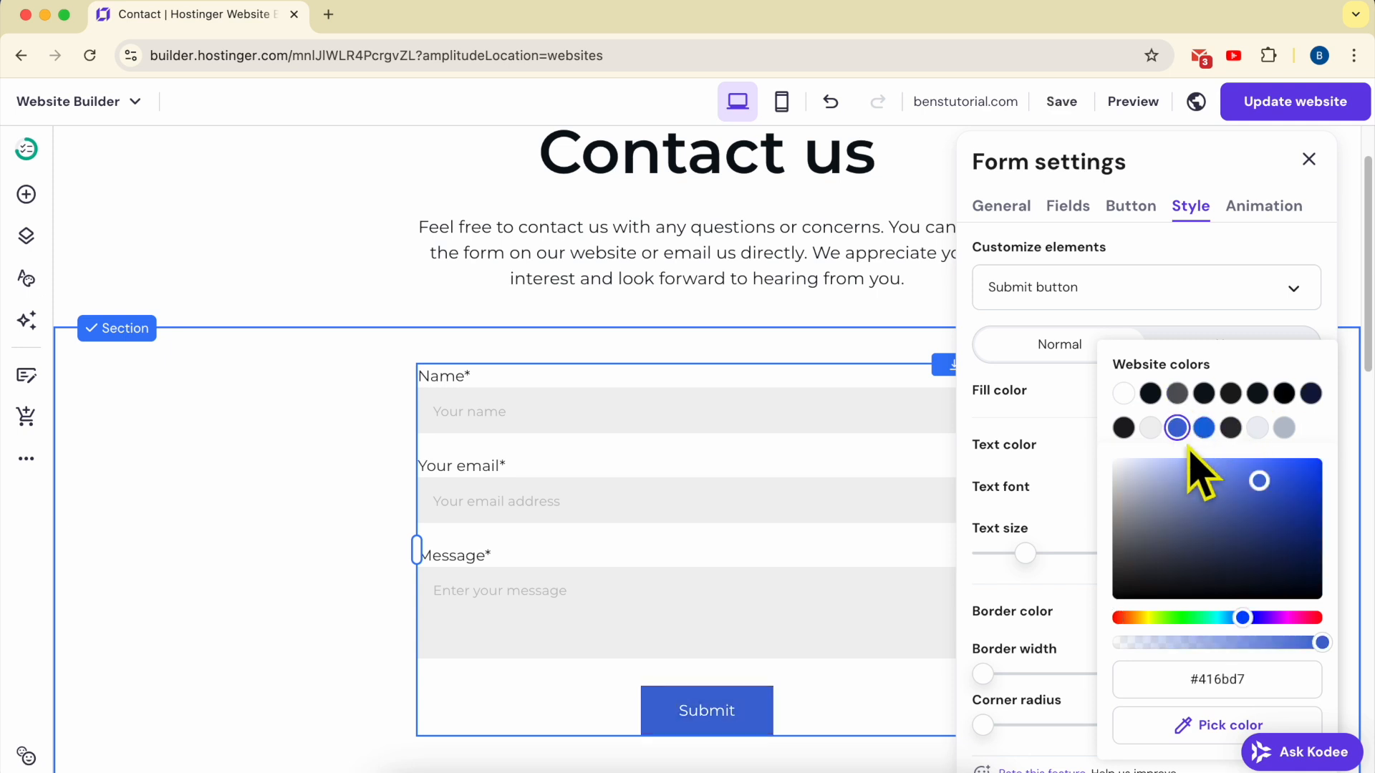
left_click(1087, 478)
left_click(1308, 447)
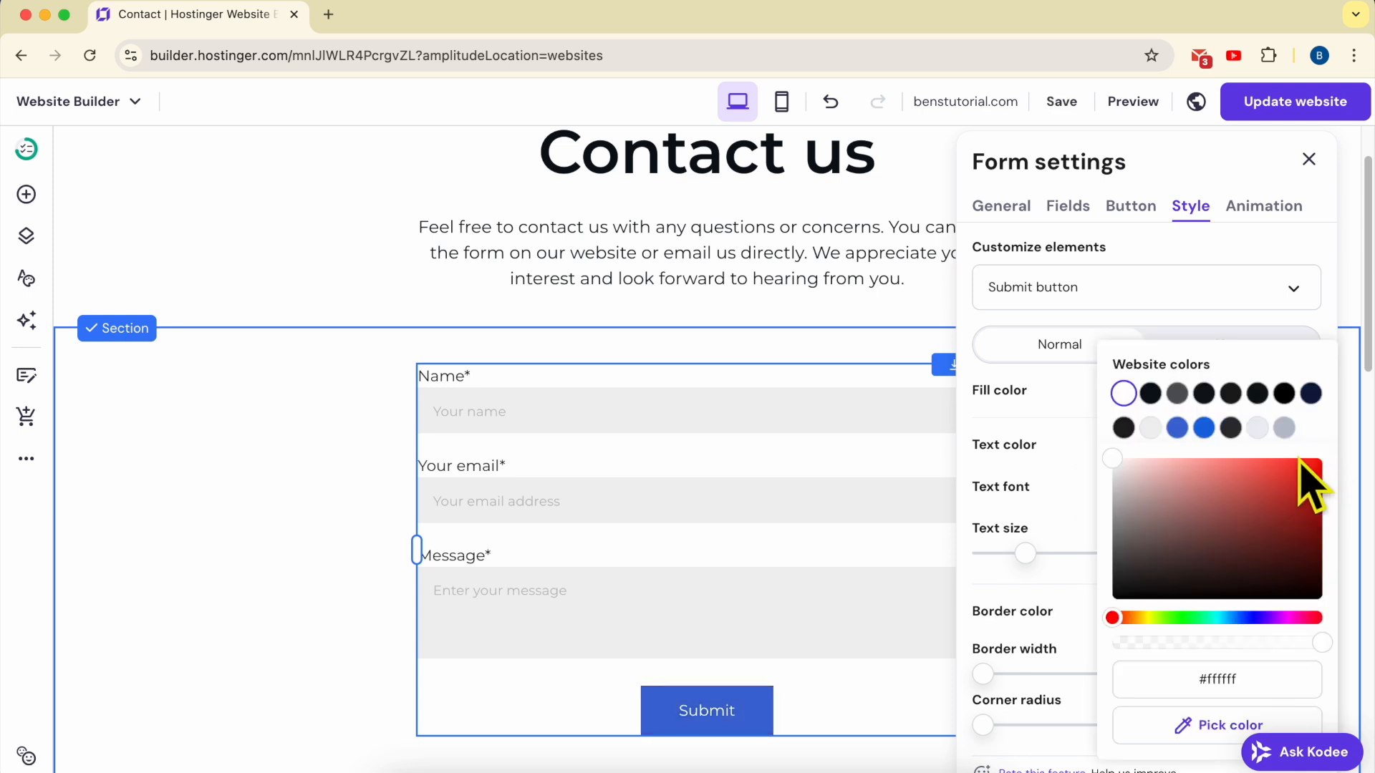
left_click(1124, 429)
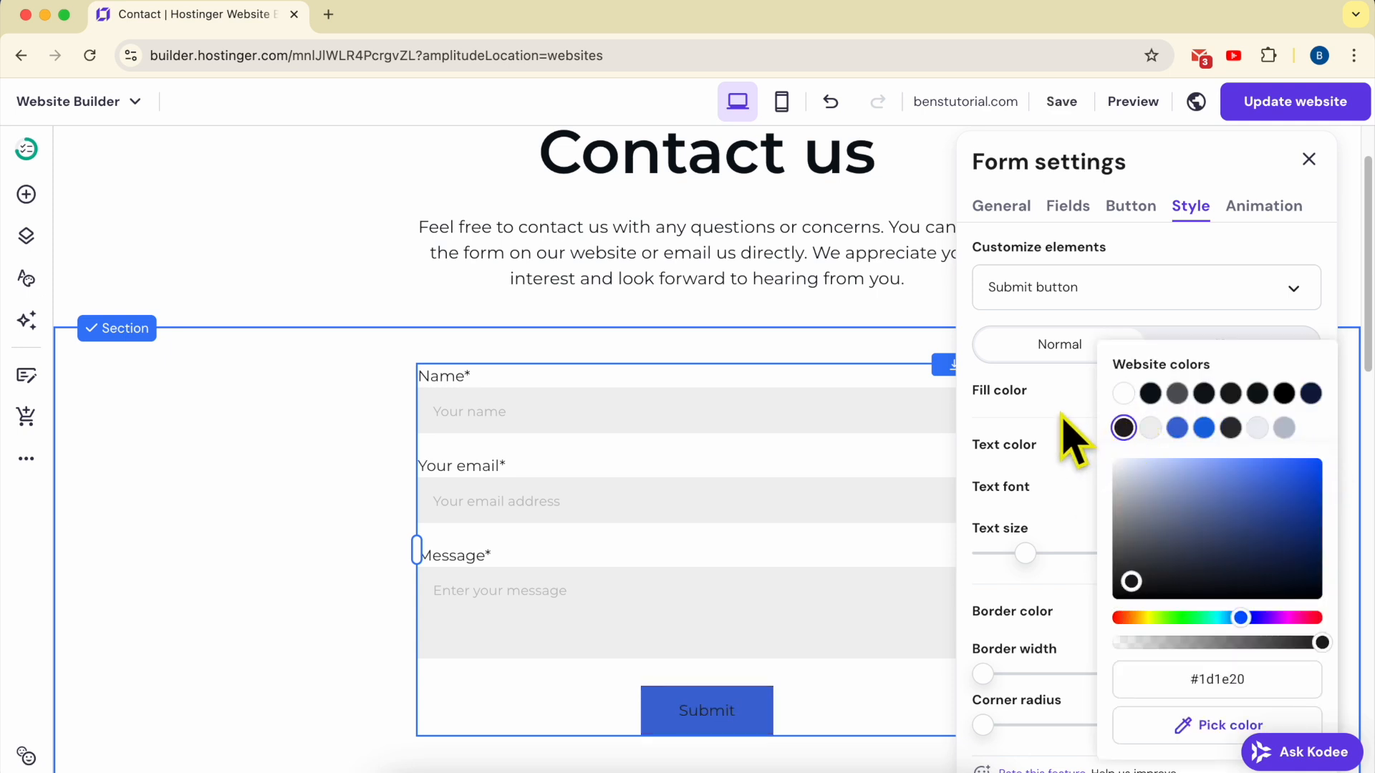
left_click(1061, 434)
Set the Submit button's text size to 28, with border width and corner radius at 0
left_click_drag(1030, 557, 1109, 557)
scroll(1028, 545, "down", 1)
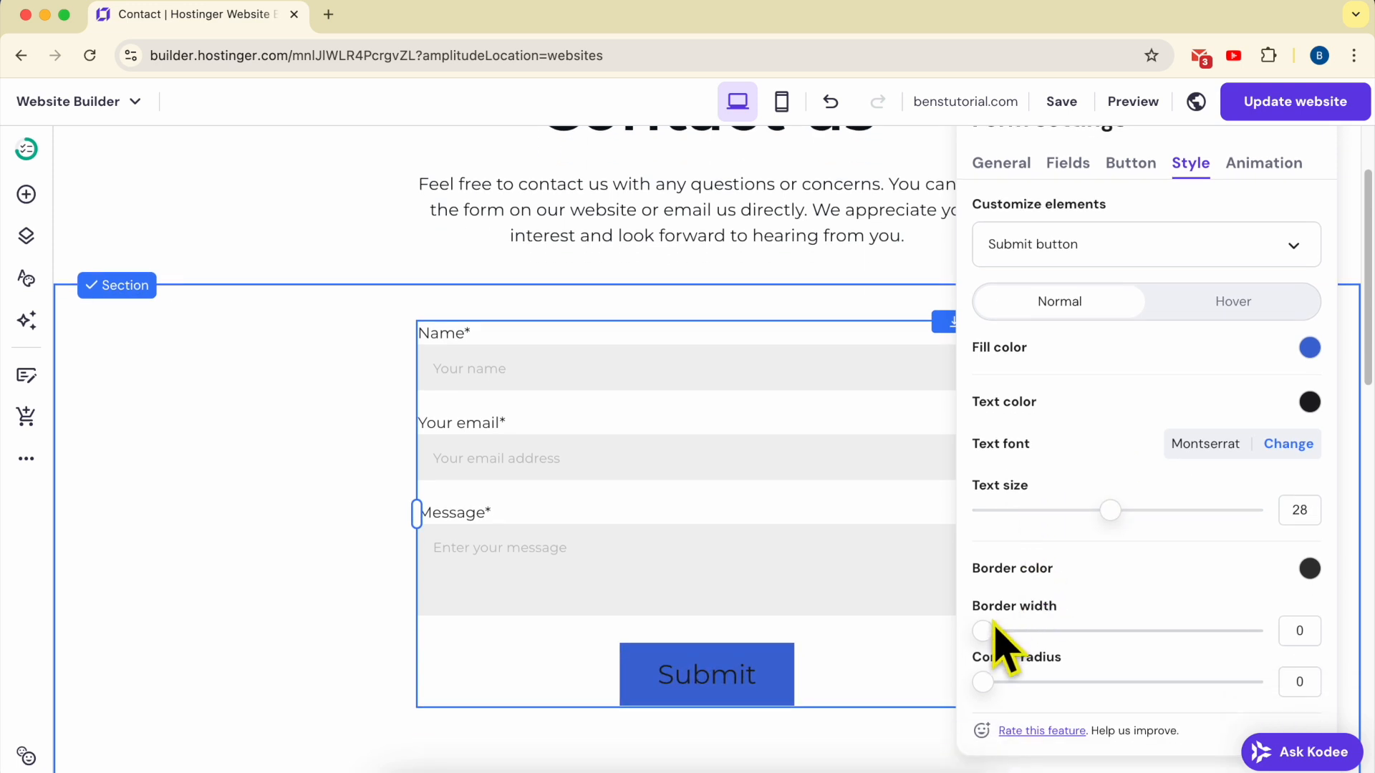
left_click_drag(995, 629, 955, 637)
mouse_move(985, 682)
left_mouse_down()
mouse_move(1086, 678)
mouse_move(971, 682)
left_mouse_up()
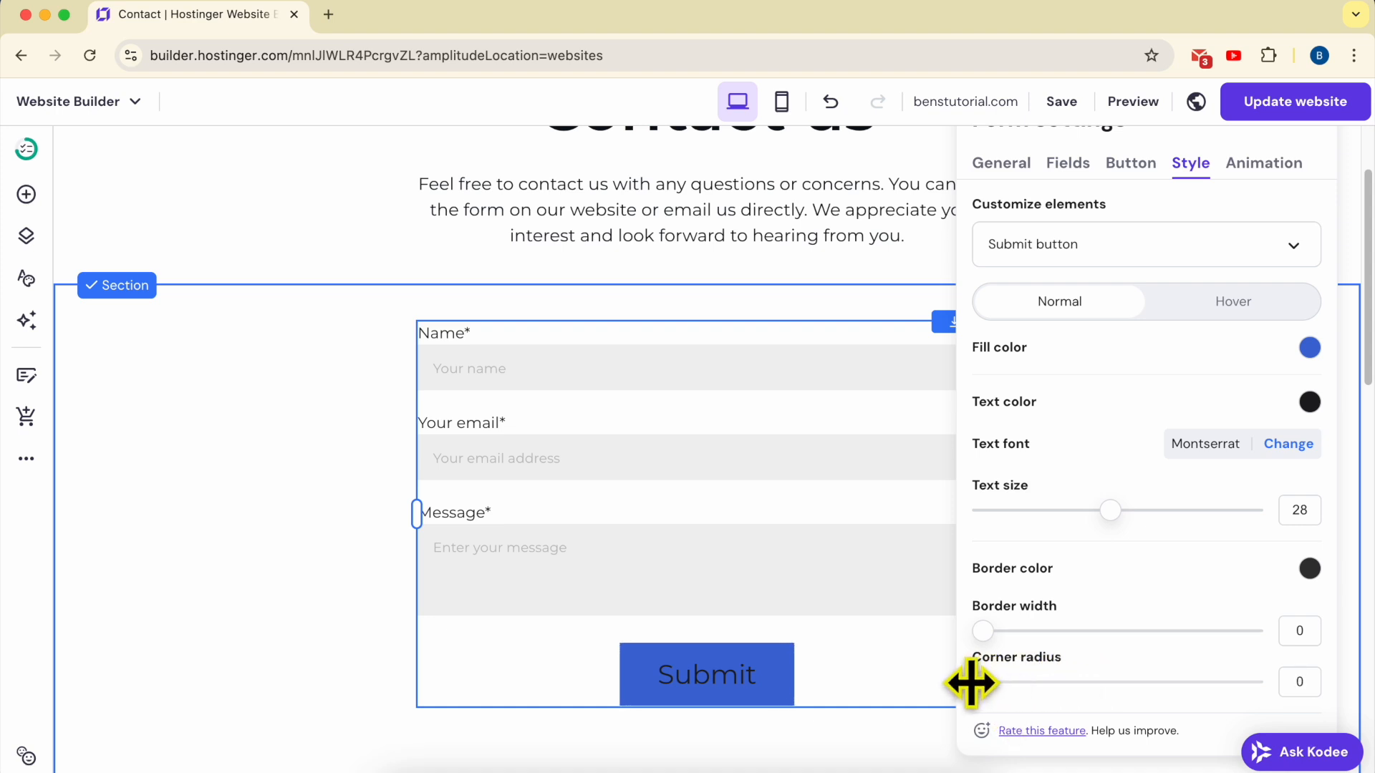
Try the Fade, Scale and Slide animations on the form, set it to No animation, and close the form settings
left_click(1286, 162)
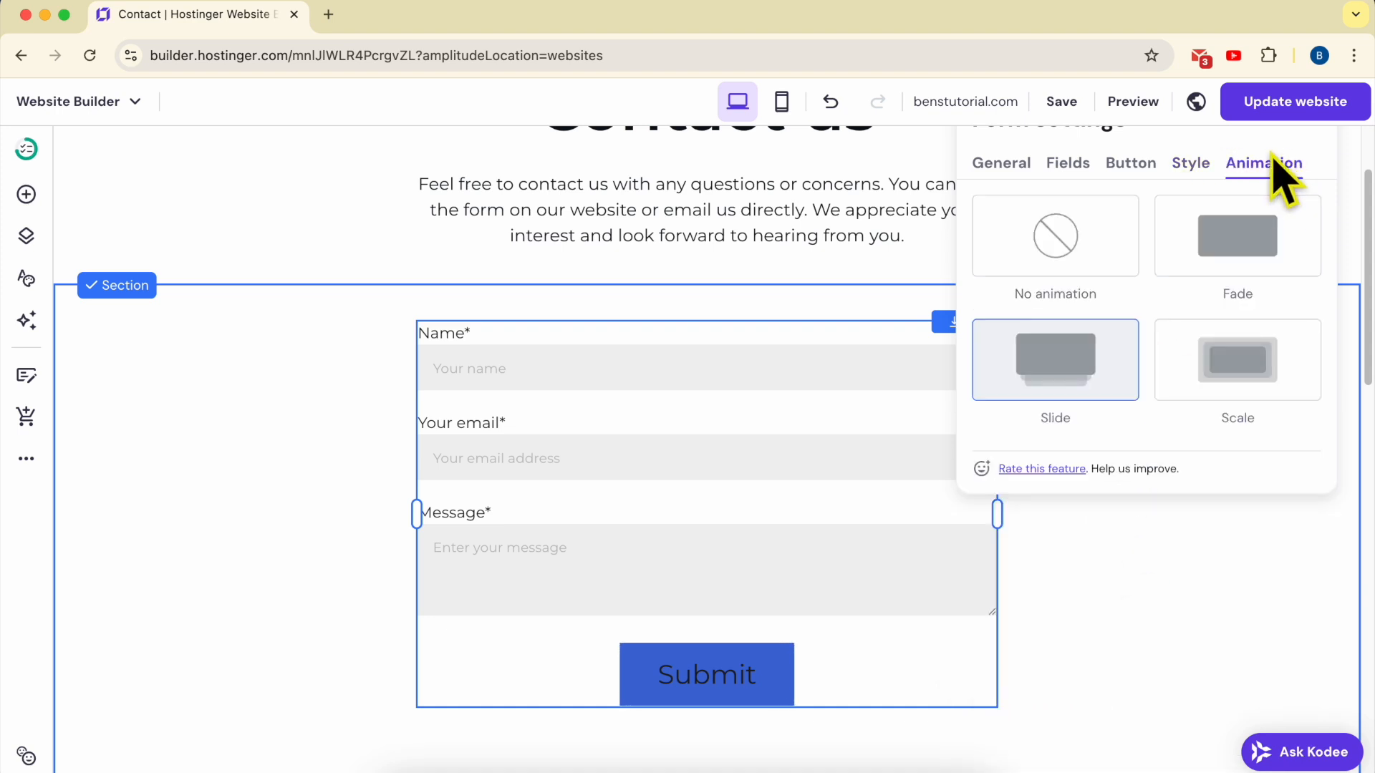
left_click(1249, 240)
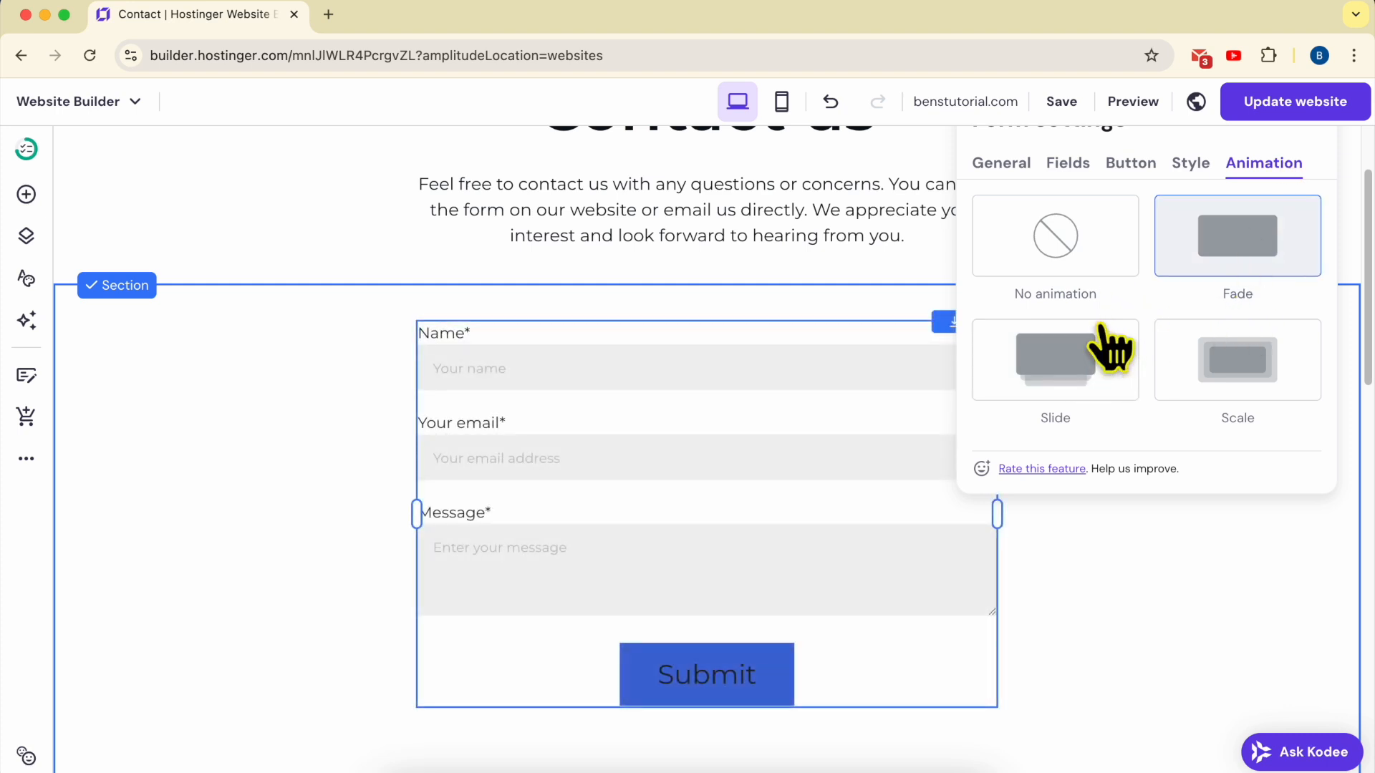
left_click(1271, 369)
left_click(1077, 388)
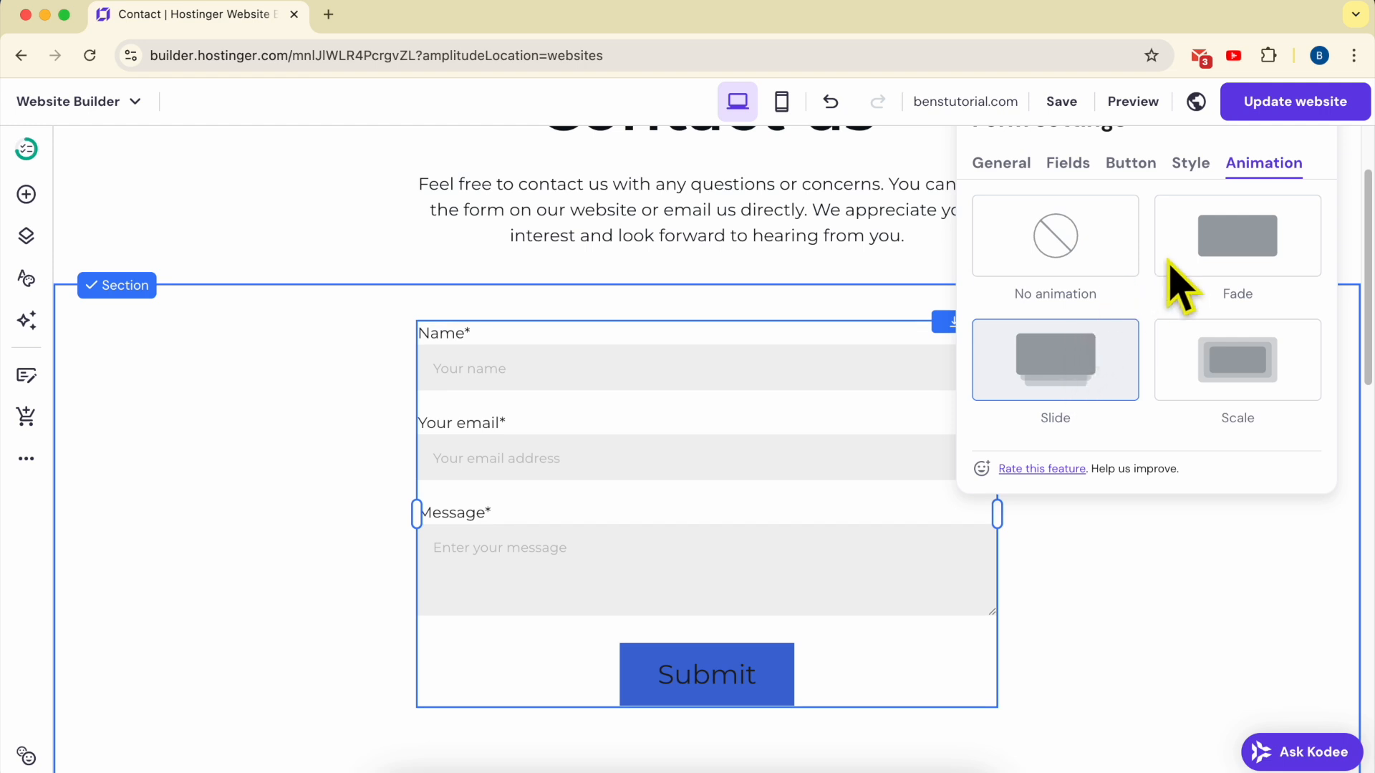
left_click(1244, 247)
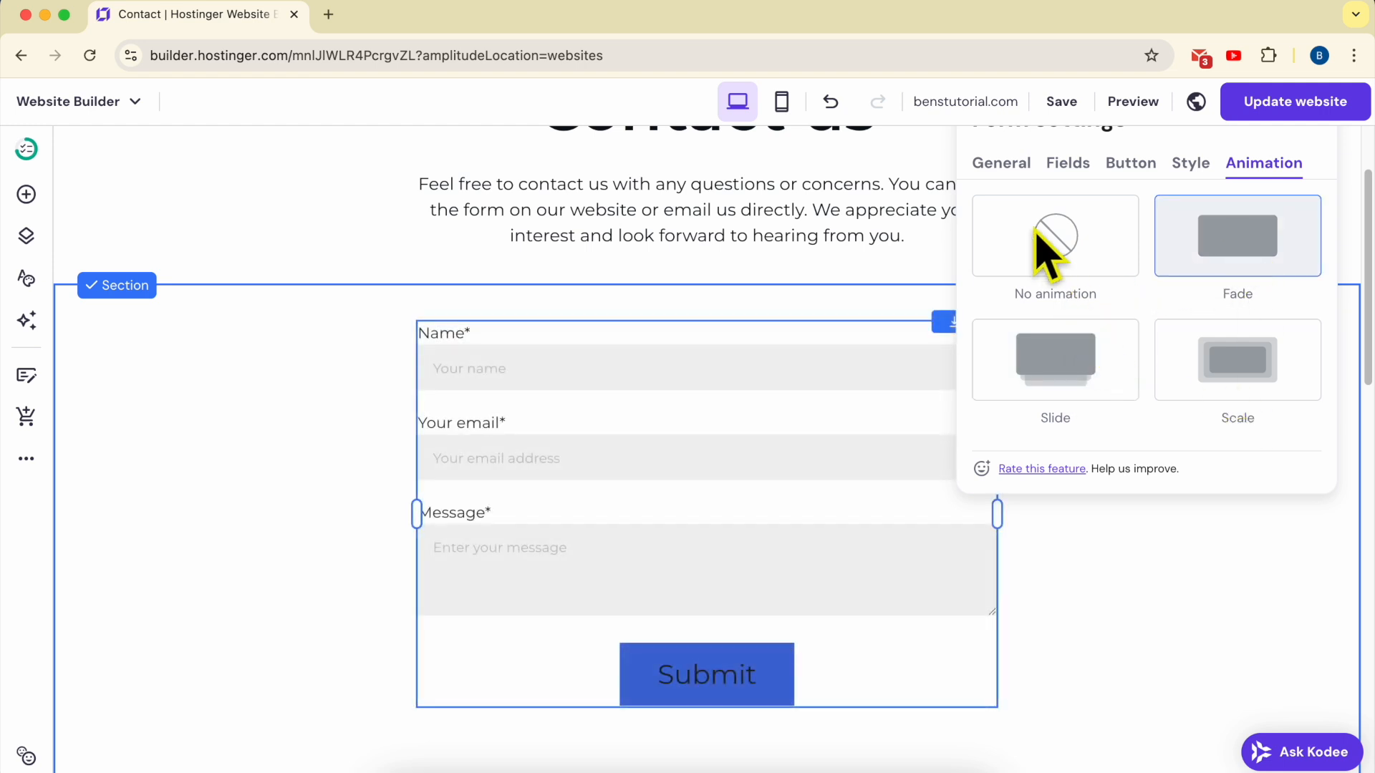
left_click(1037, 230)
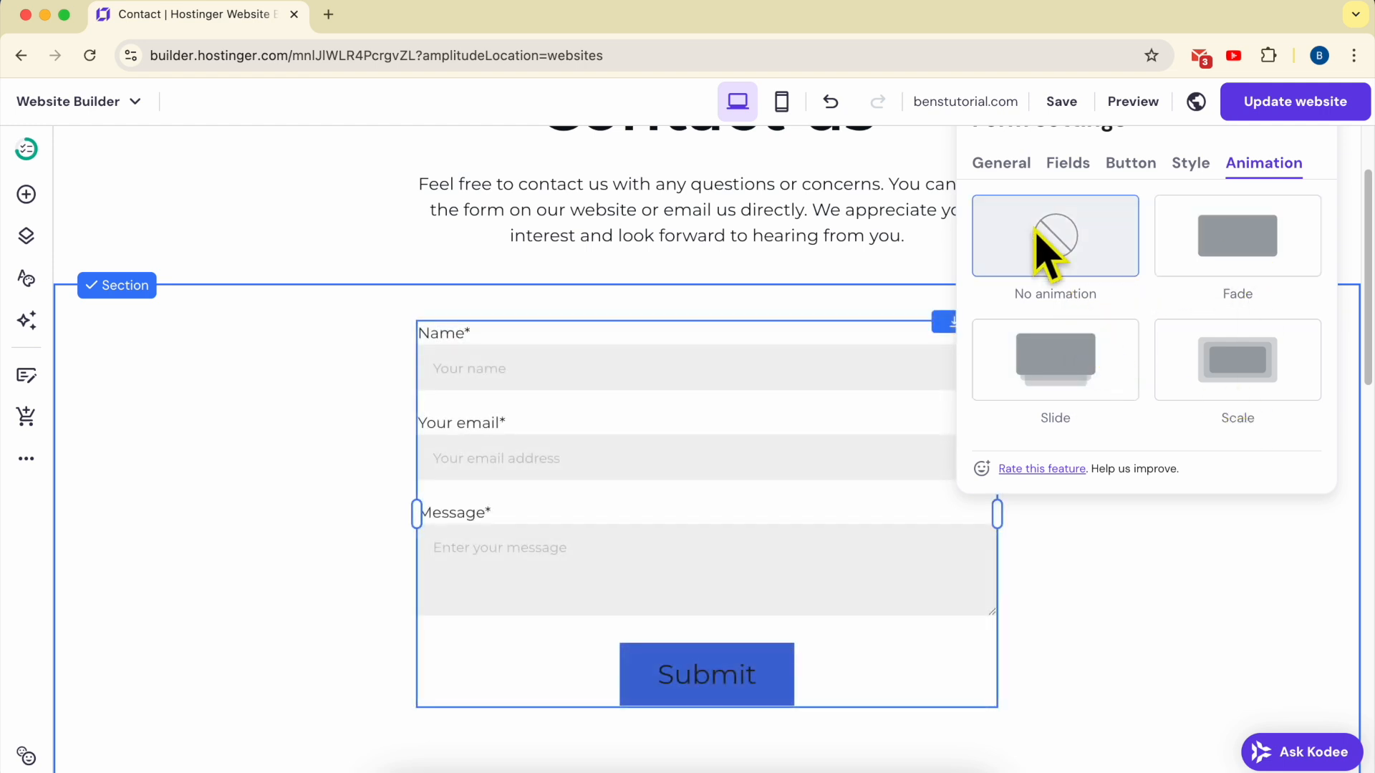
left_click(1111, 573)
Examine the editable Contacts, Address and Opening hours text blocks below the form
scroll(630, 460, "down", 7)
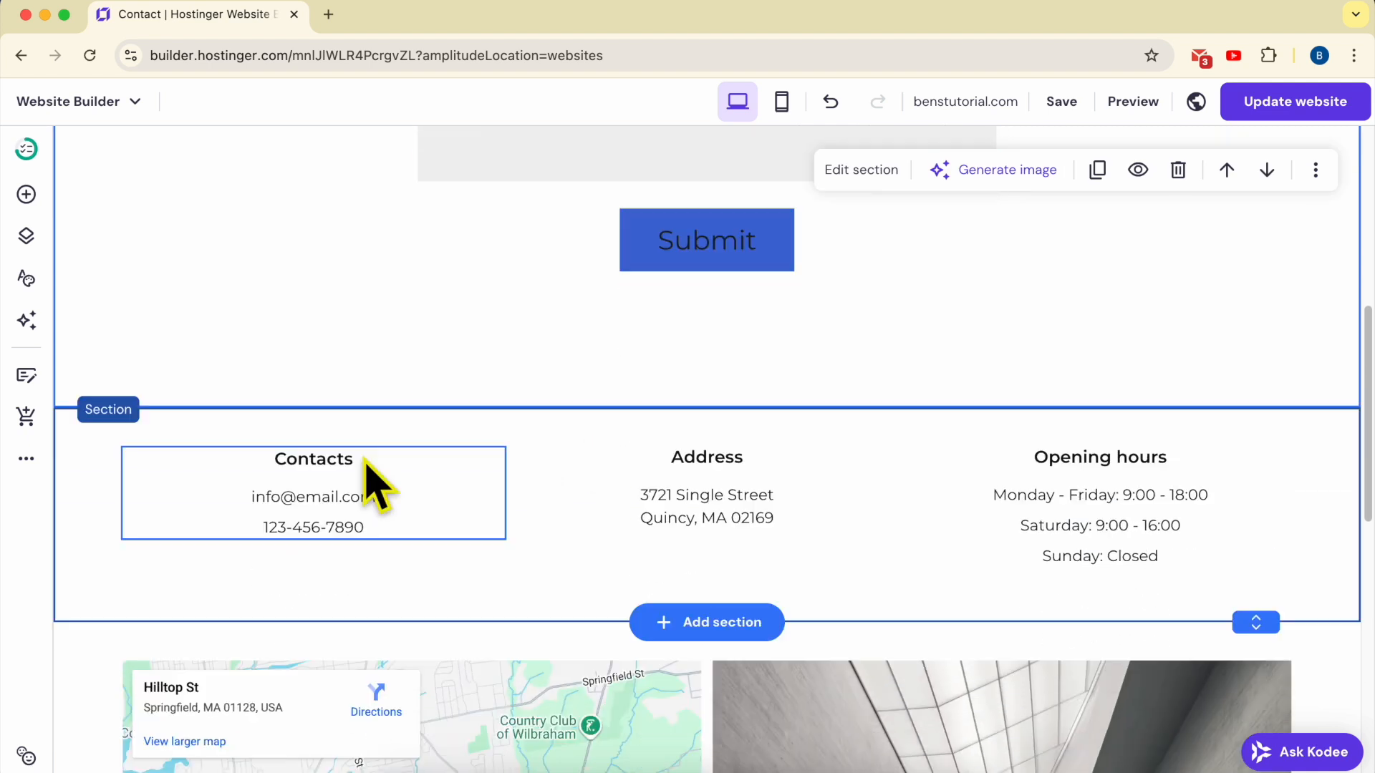
left_click(301, 415)
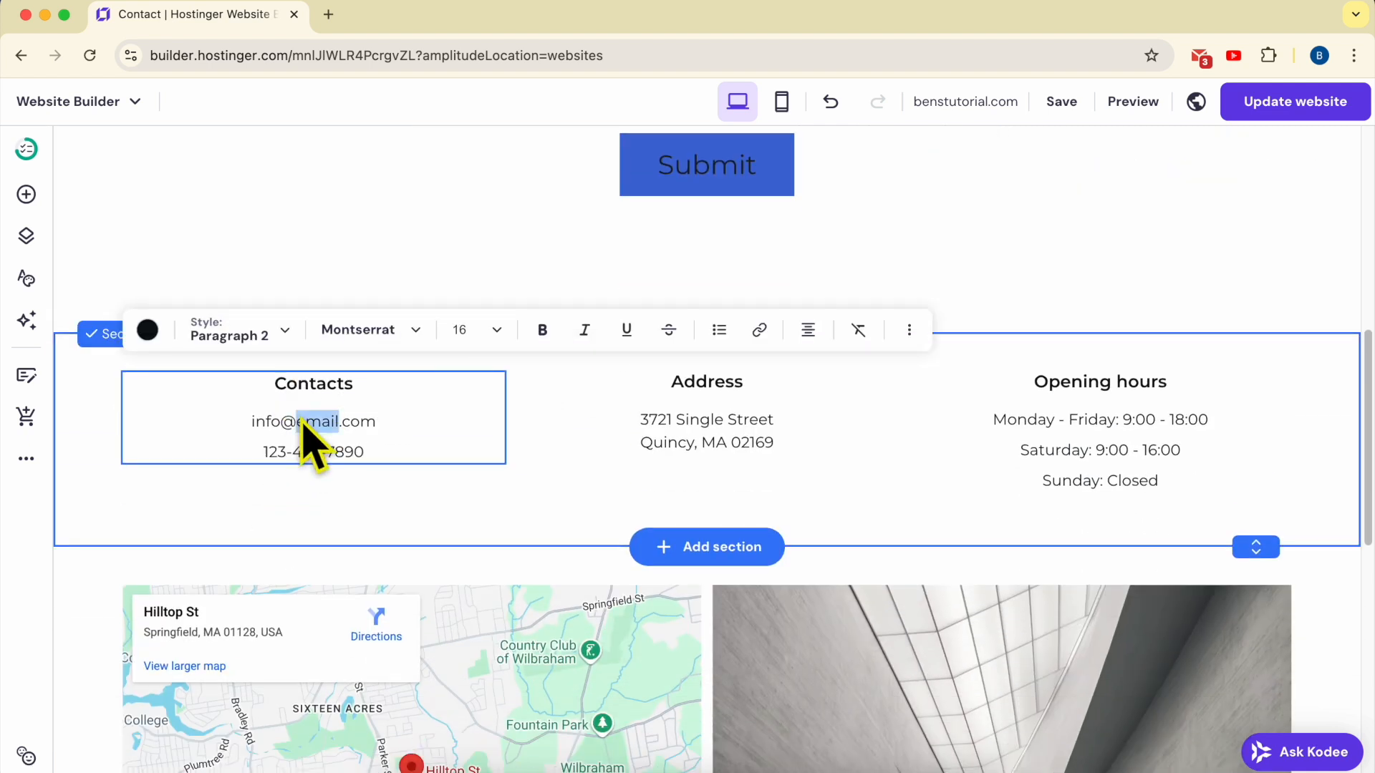
left_click_drag(302, 422, 315, 458)
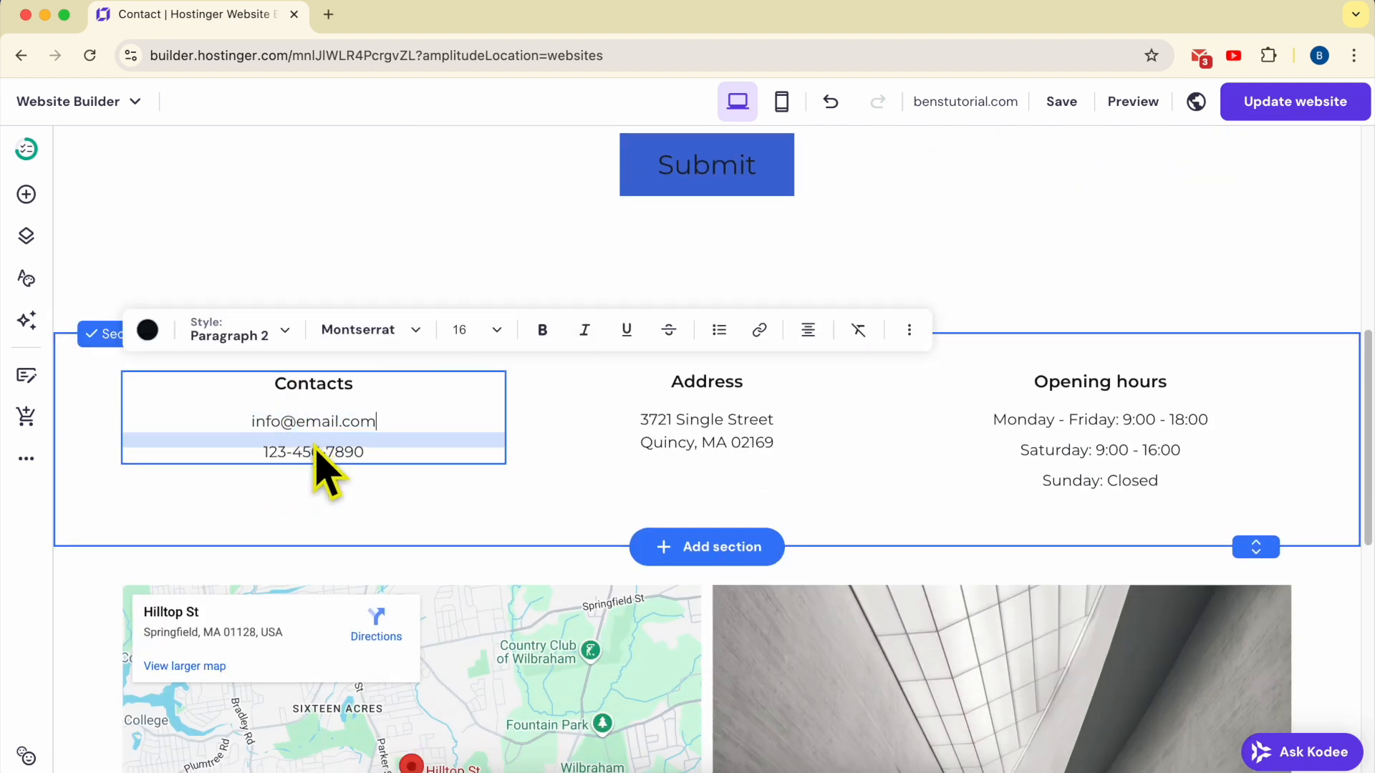
left_click(714, 440)
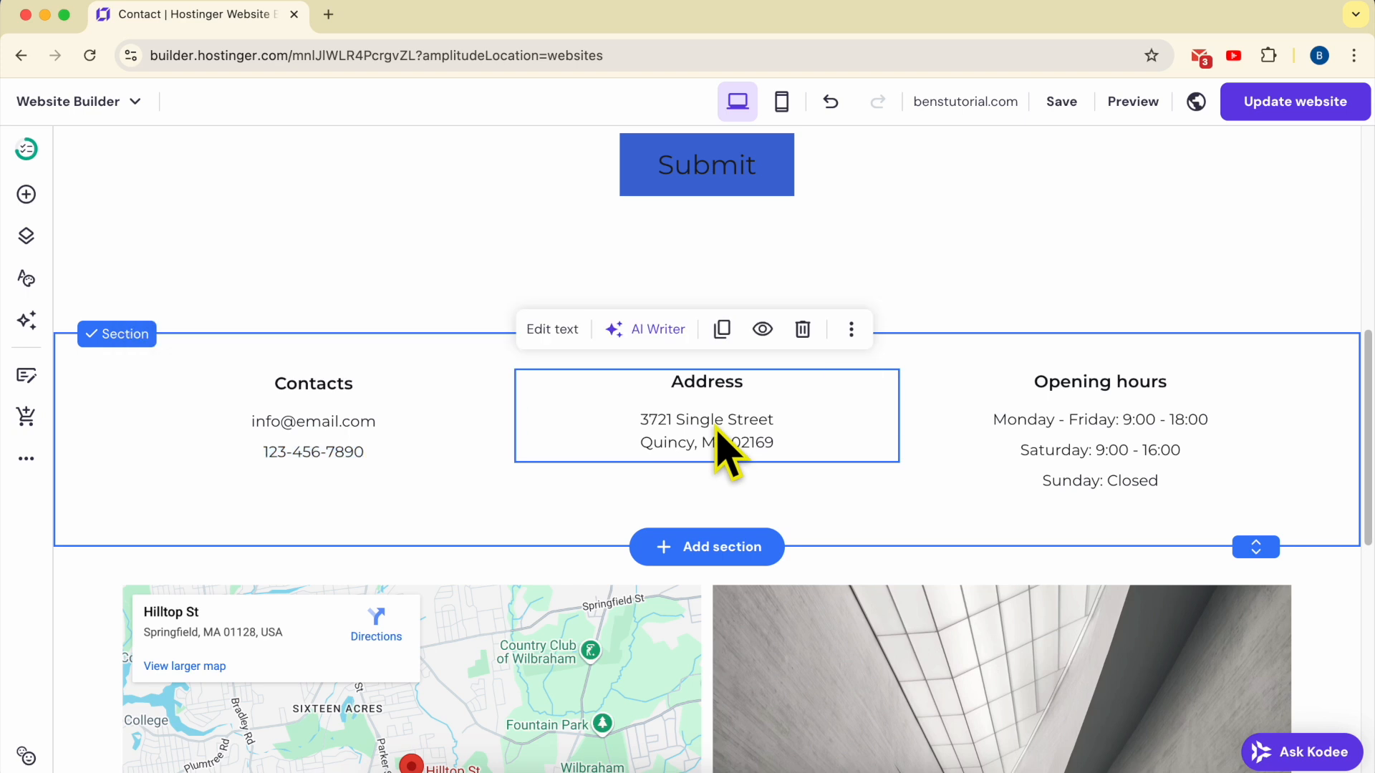
left_click(715, 426)
left_click(1113, 415)
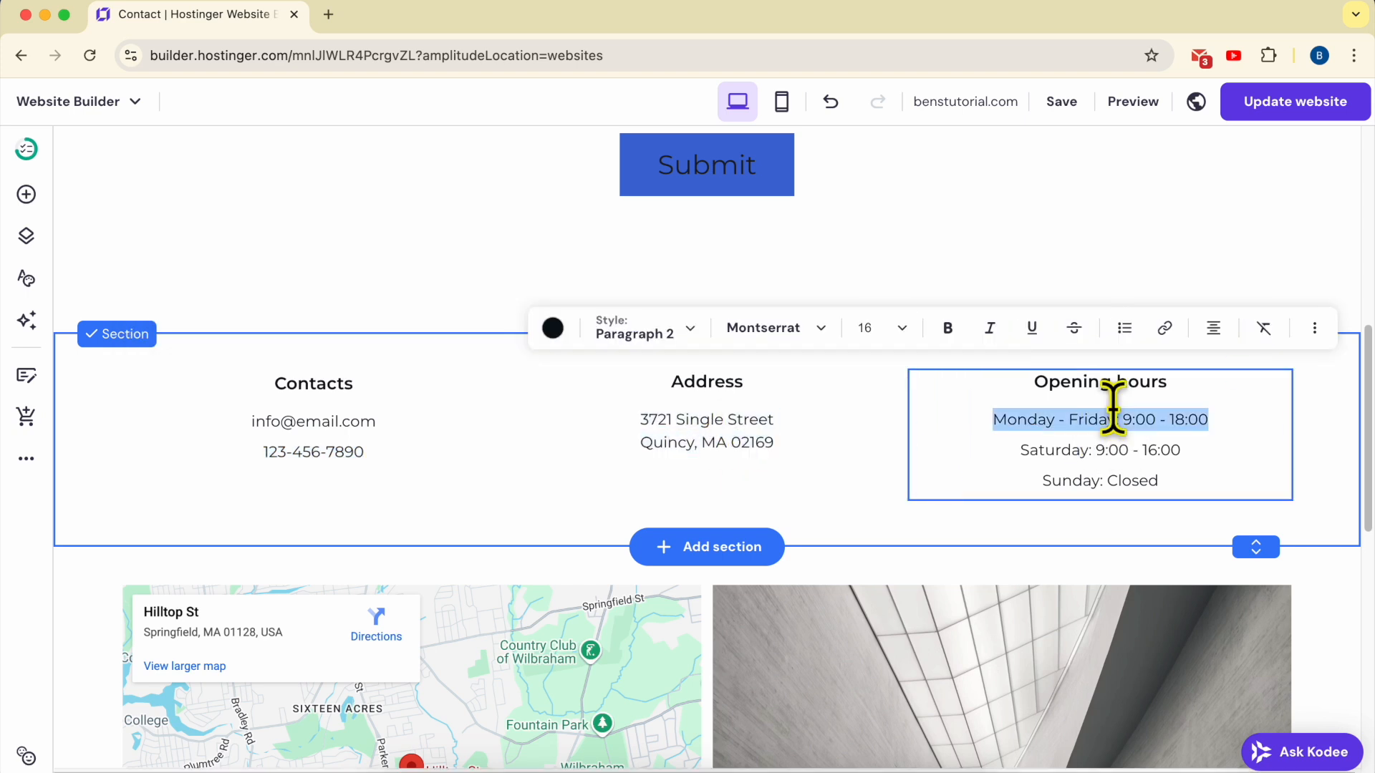
Change the address of the map below the contact details to "eiffel tour"
scroll(988, 499, "down", 4)
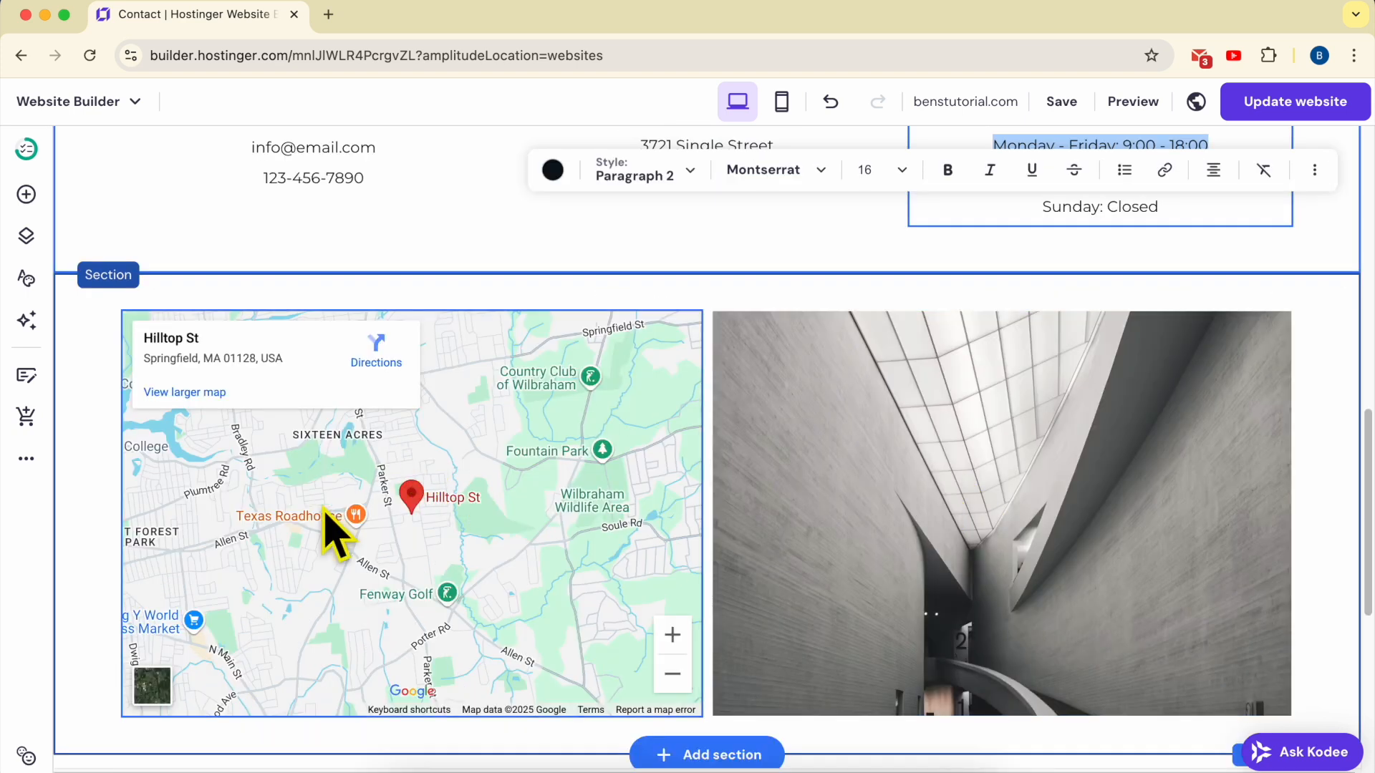
left_click(281, 433)
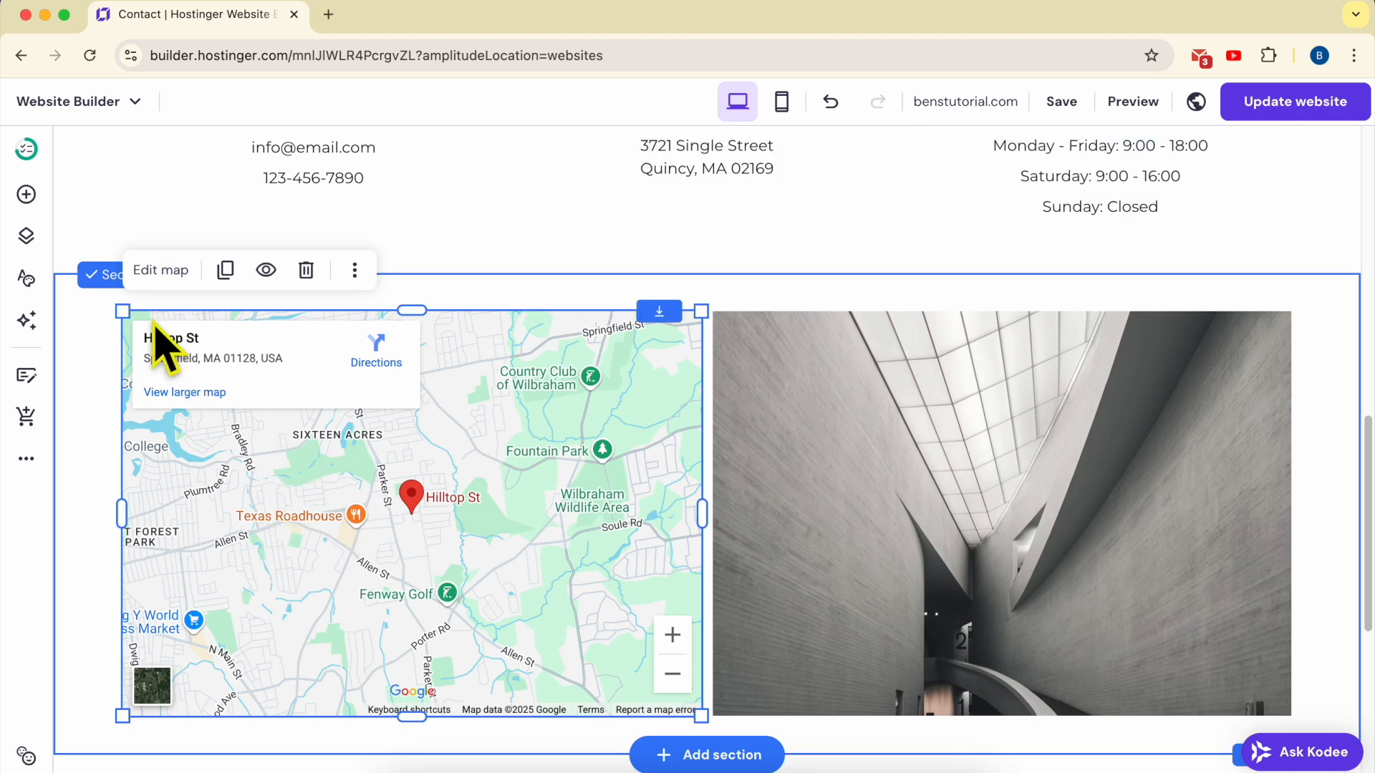
left_click(158, 272)
triple_click(823, 478)
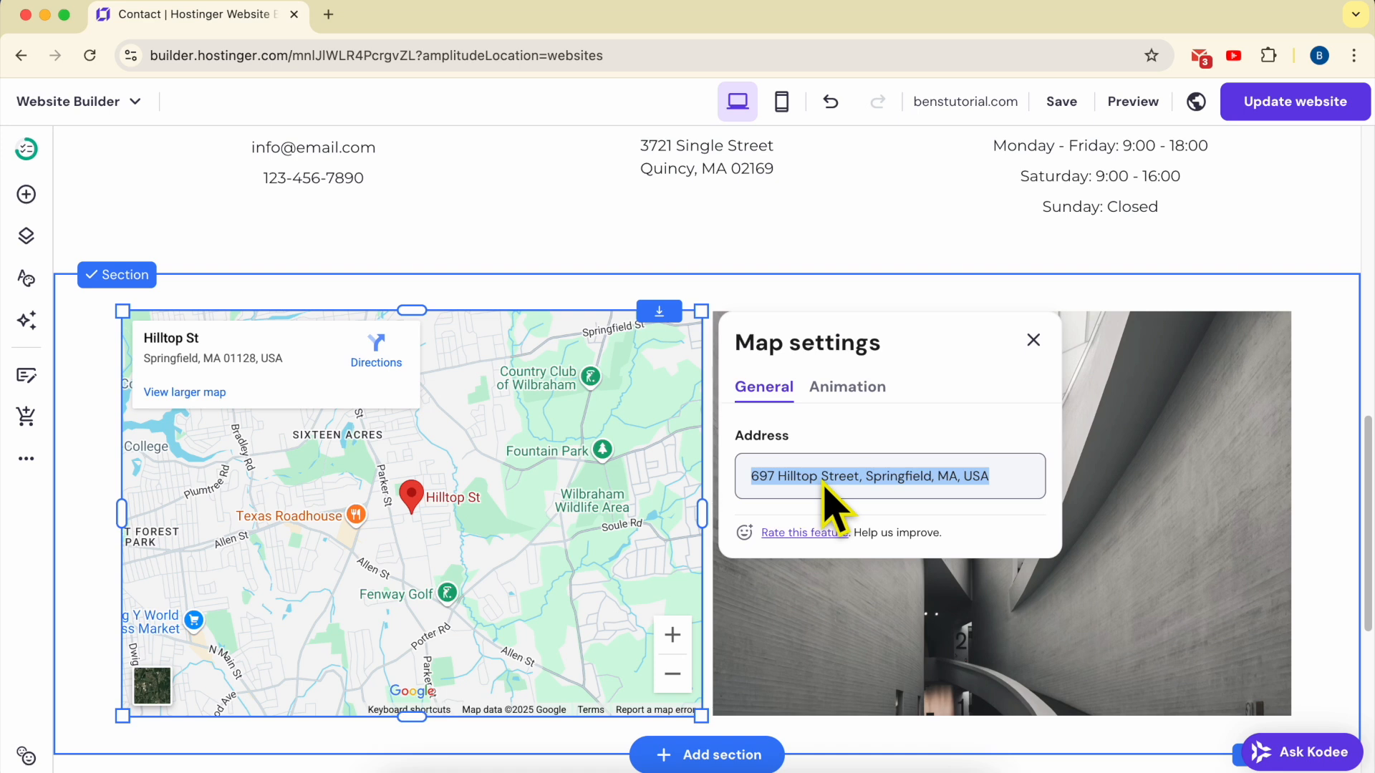
type("eiffel tour")
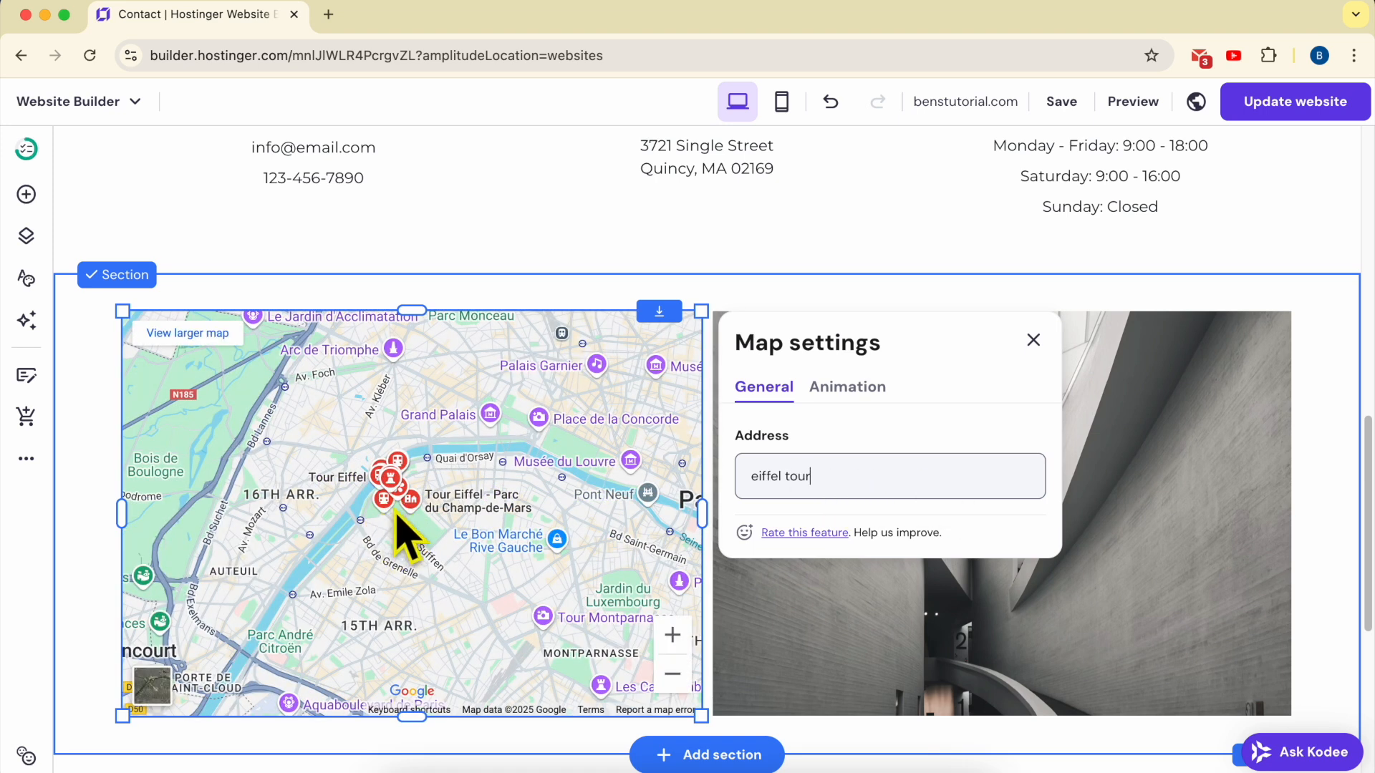
Try the Fade, Scale and Slide animations on the map, set it to No animation, and close the map settings
left_click(870, 395)
left_click(984, 487)
left_click(977, 594)
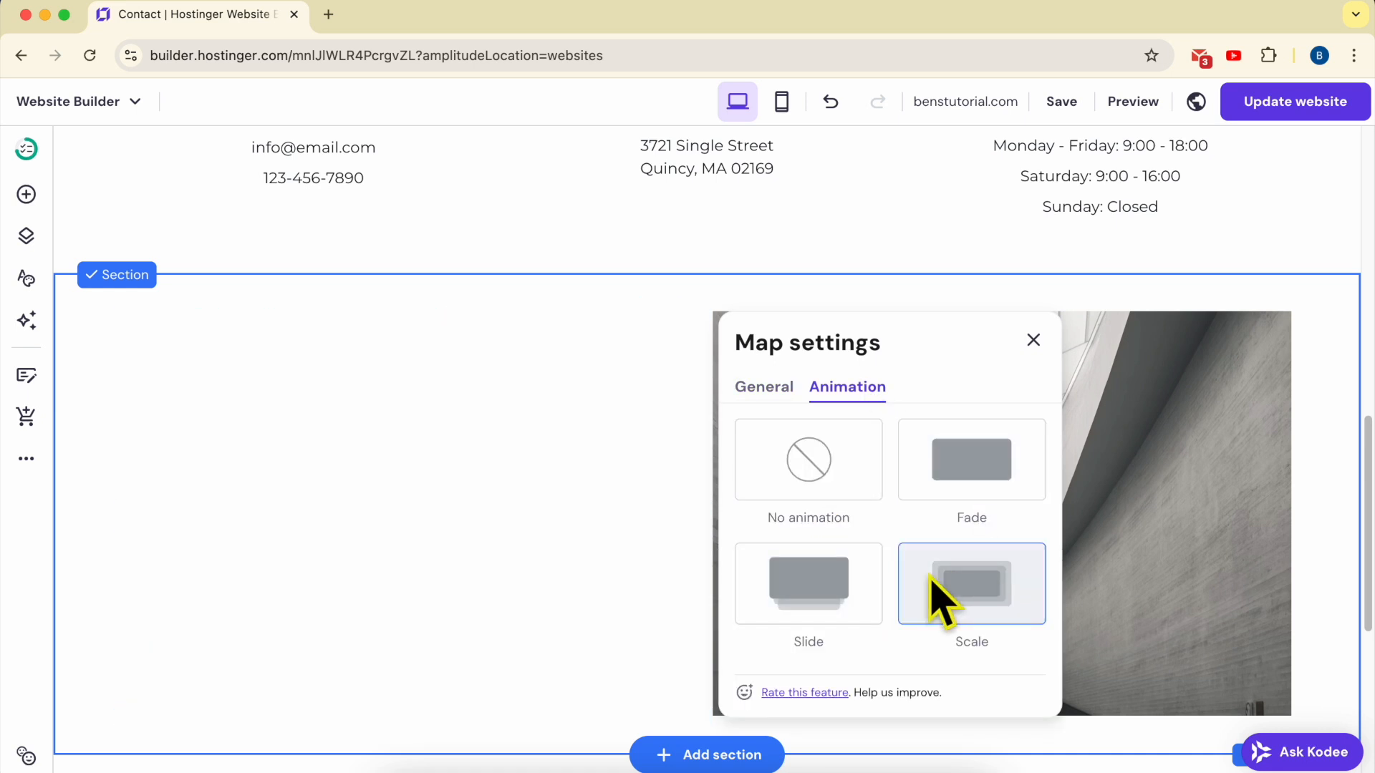
left_click(794, 594)
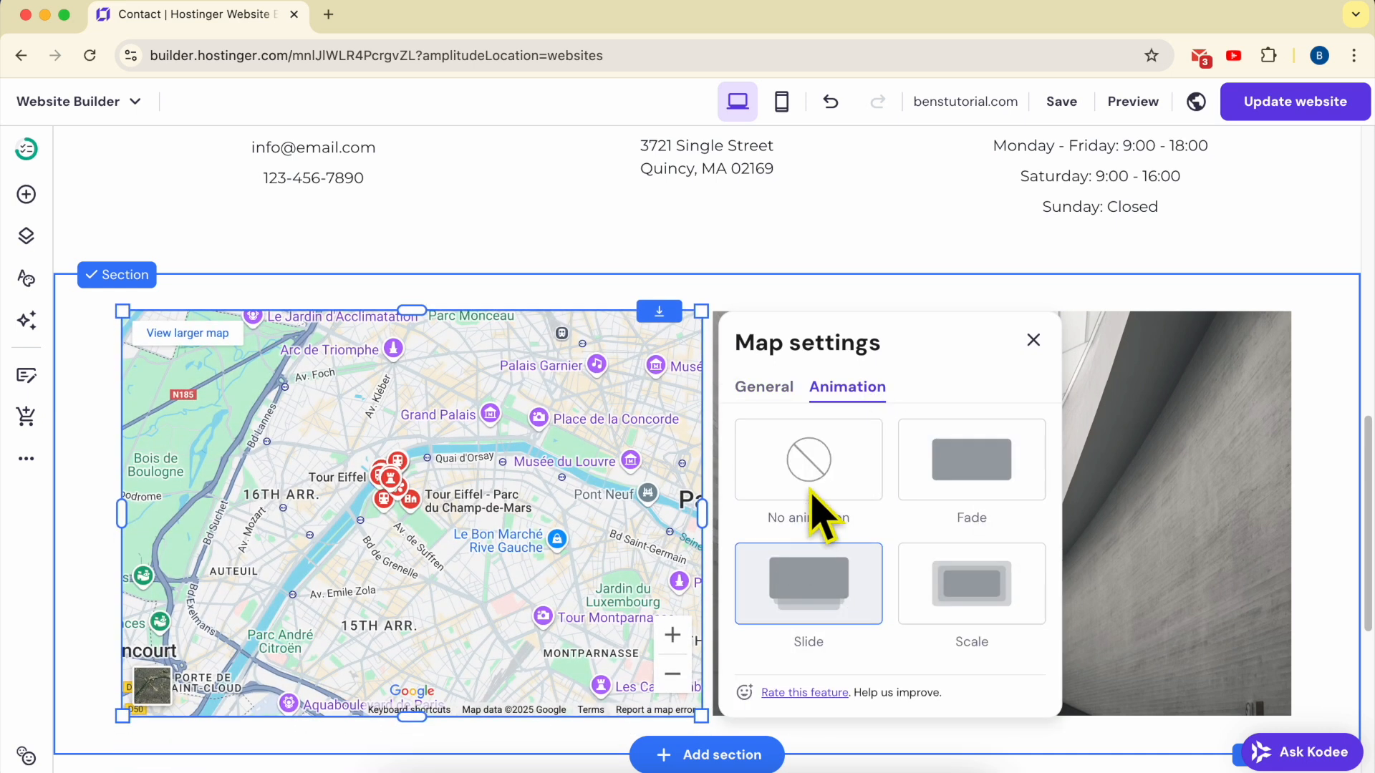
left_click(816, 493)
left_click(1051, 338)
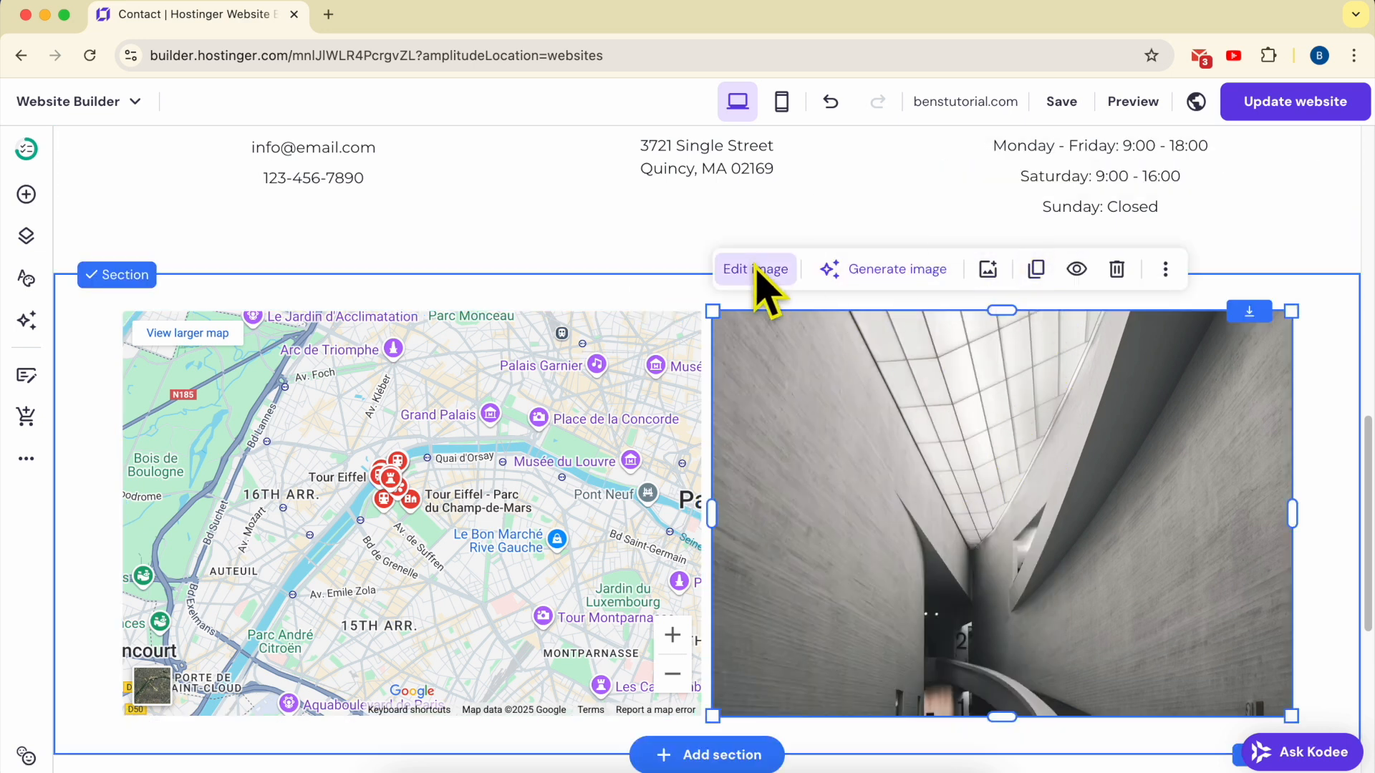
Delete the building photo beside the map after checking its image settings, and move the map to the centre of the section
left_click(758, 271)
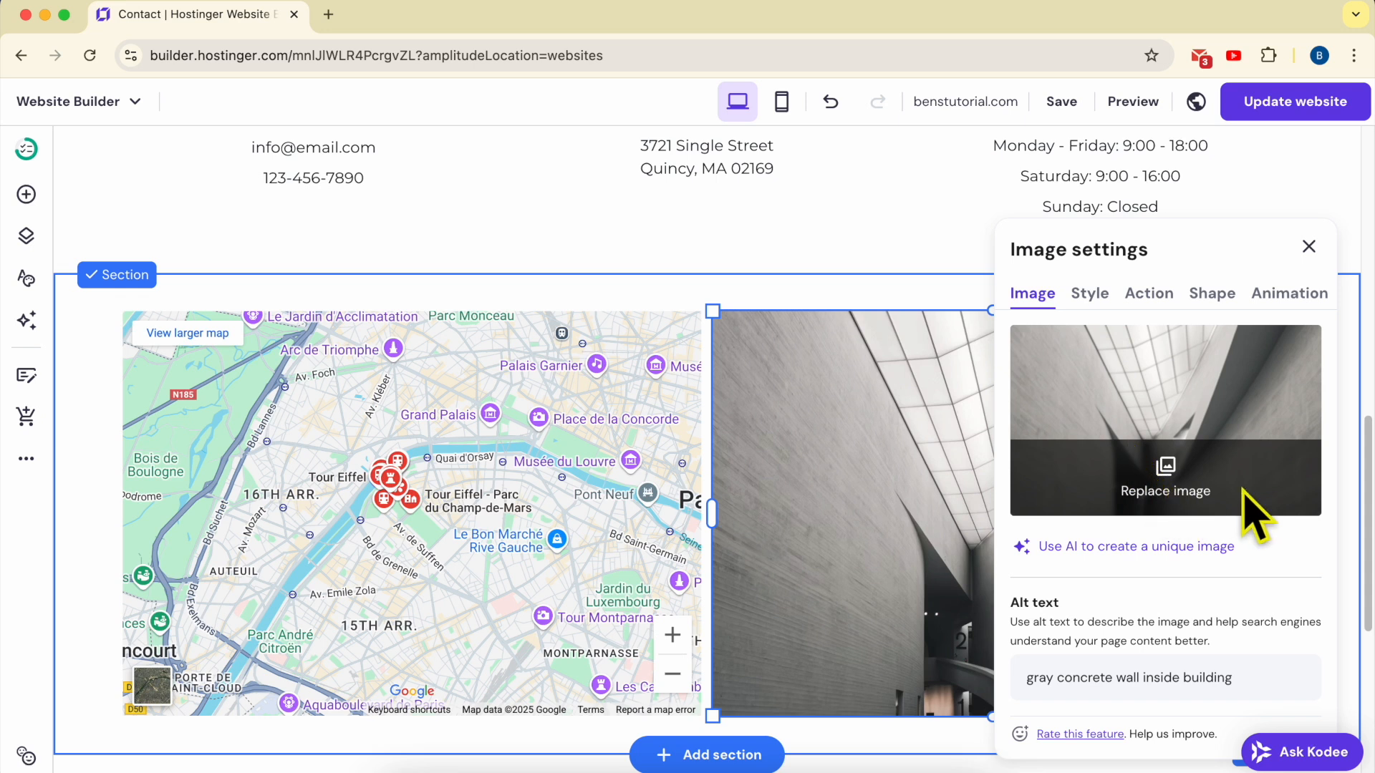
left_click(1308, 247)
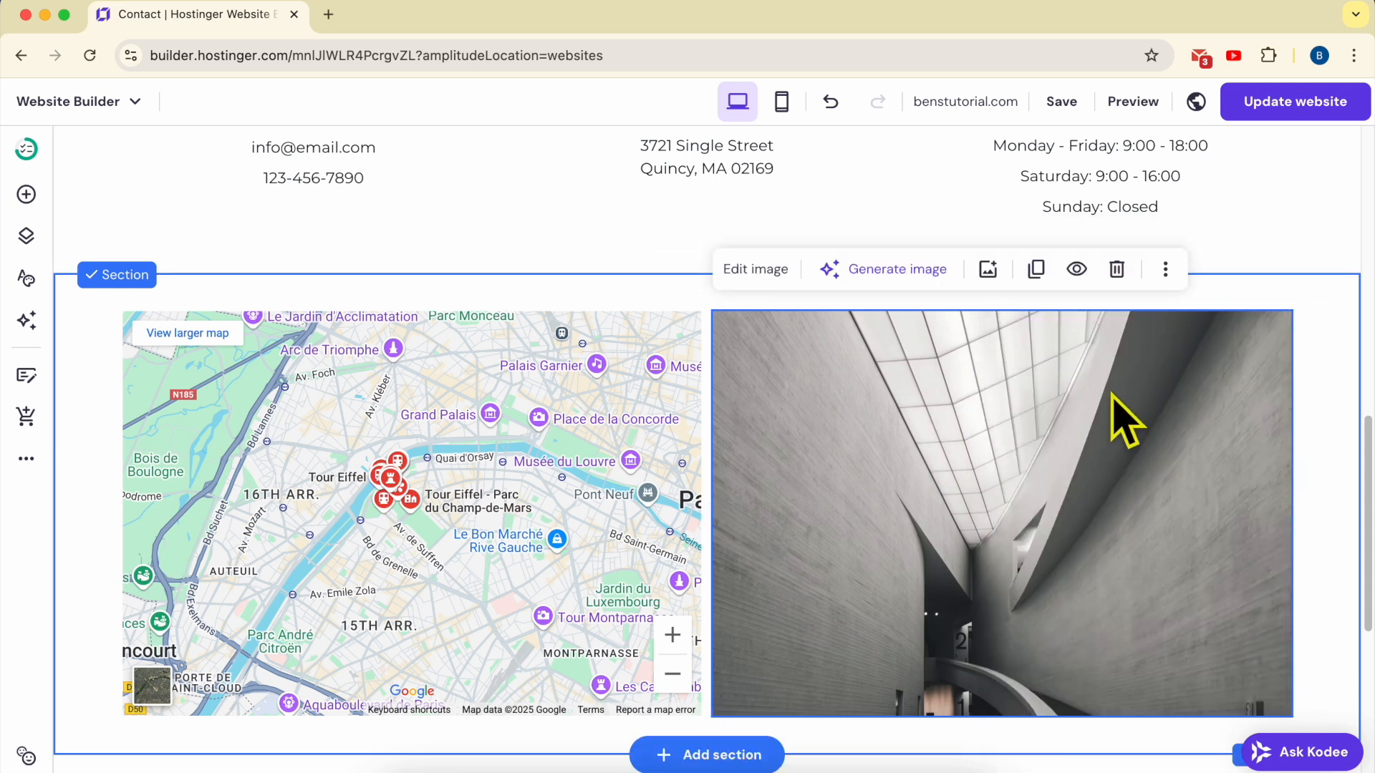
left_click(1081, 276)
left_click(1118, 275)
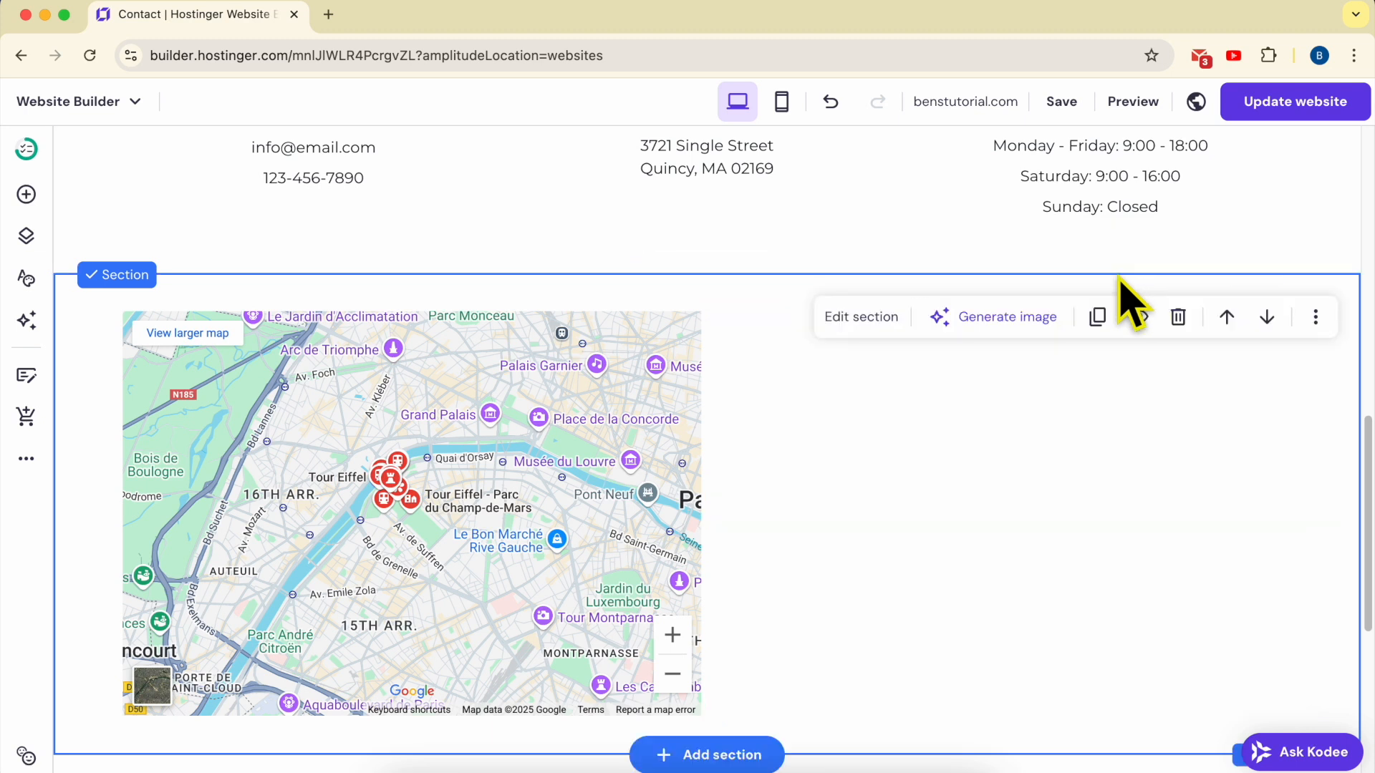
left_click_drag(423, 509, 750, 505)
scroll(784, 516, "down", 6)
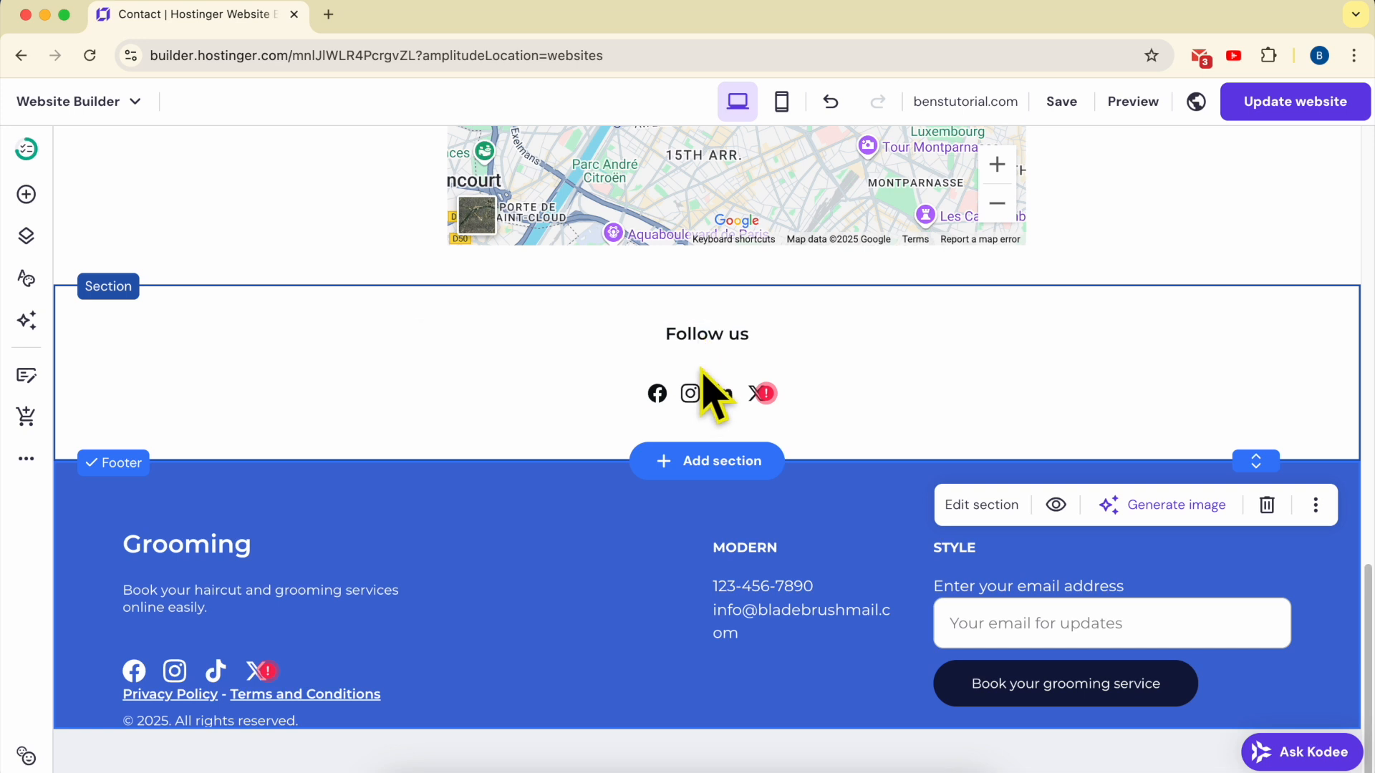
left_click(689, 397)
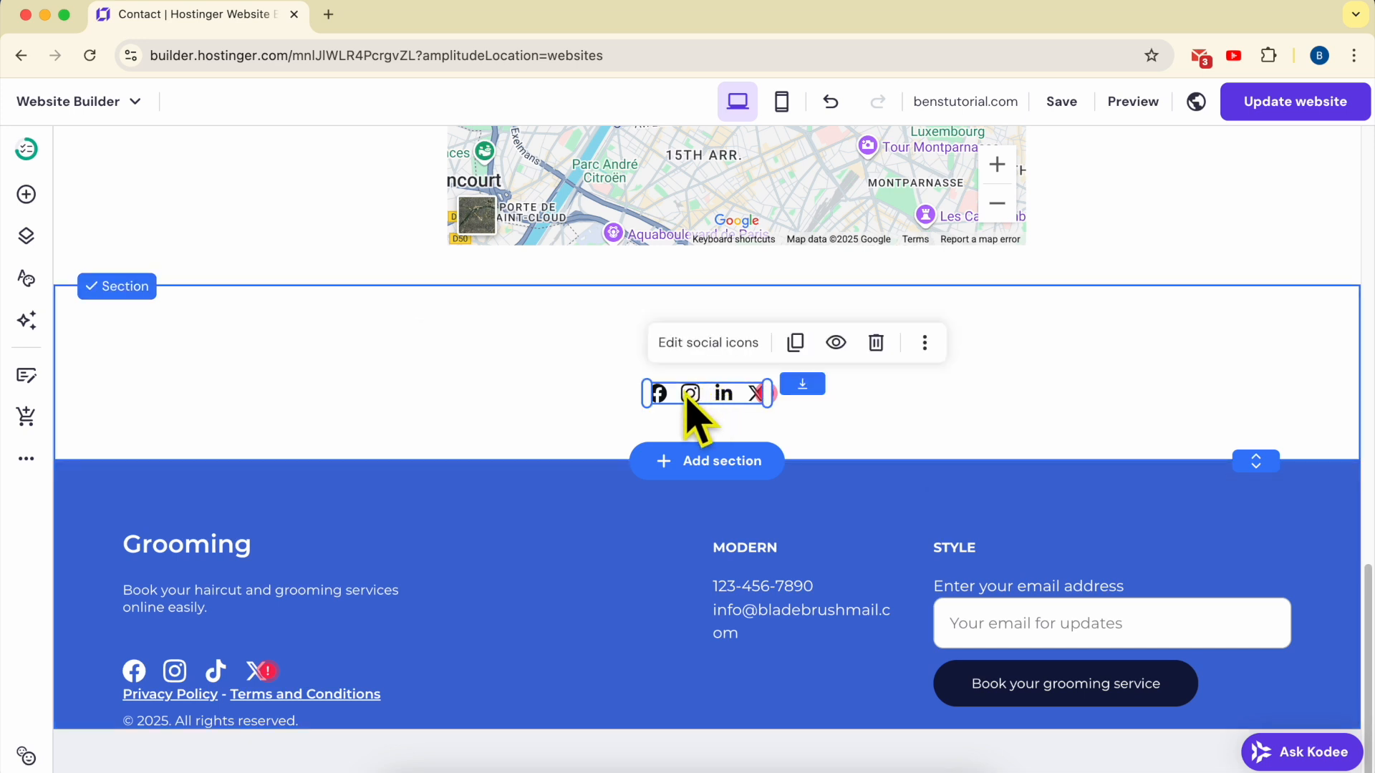
left_click(685, 344)
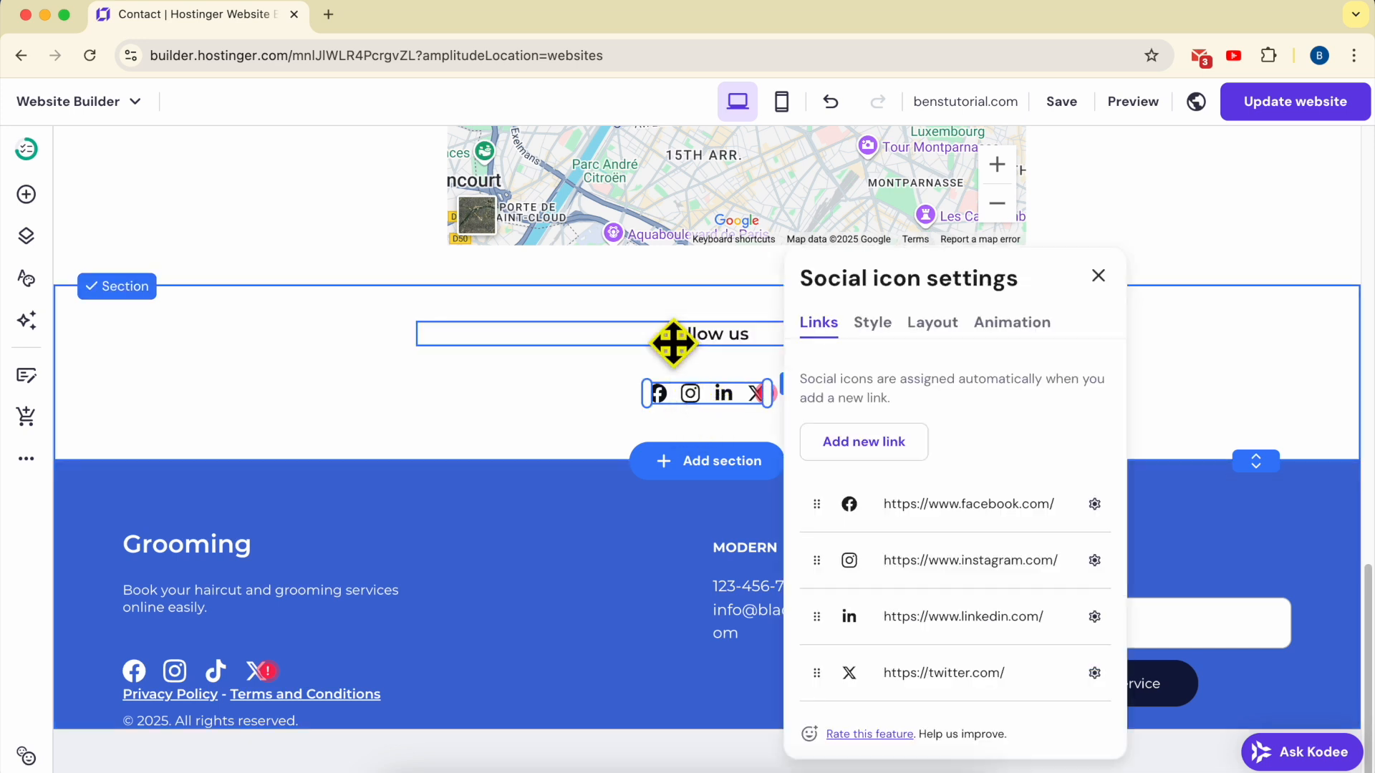
left_click(1095, 504)
left_click(1081, 557)
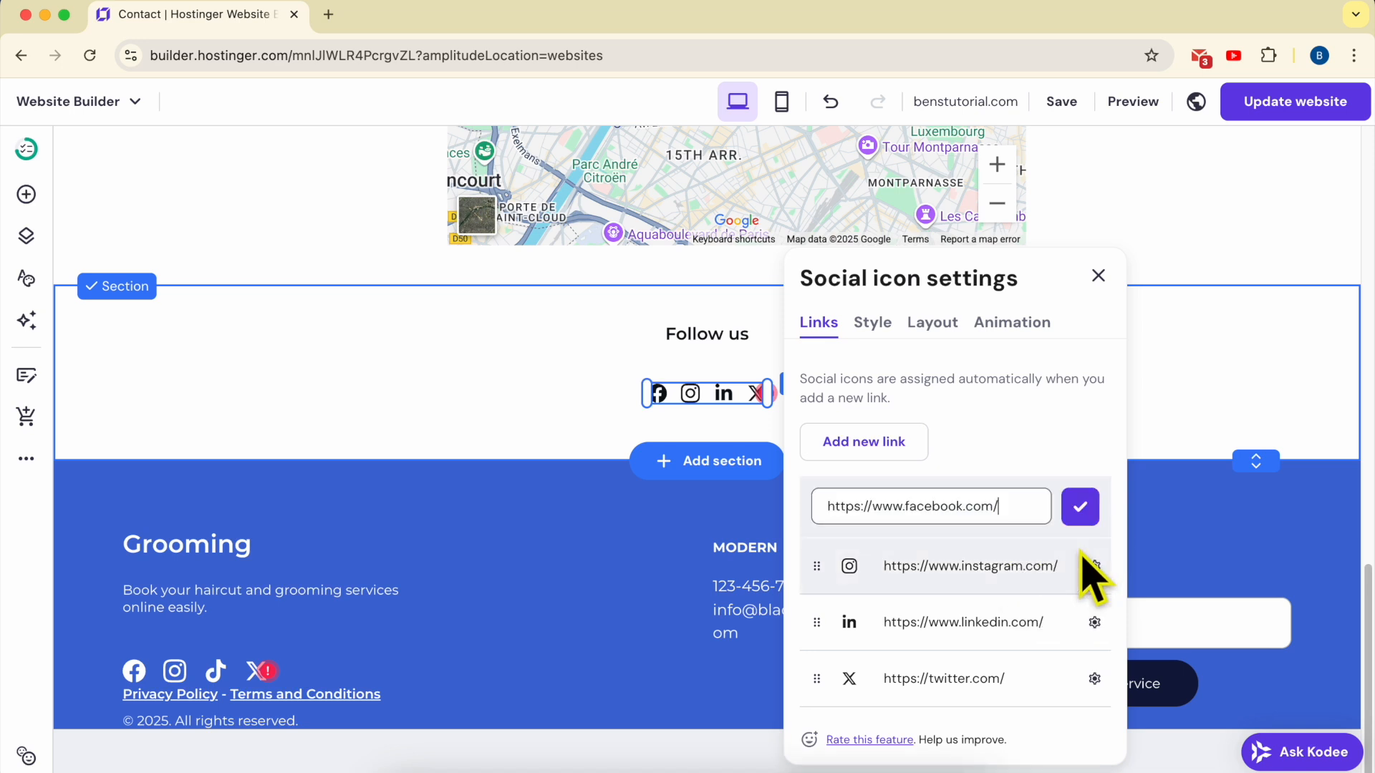
left_click(1080, 503)
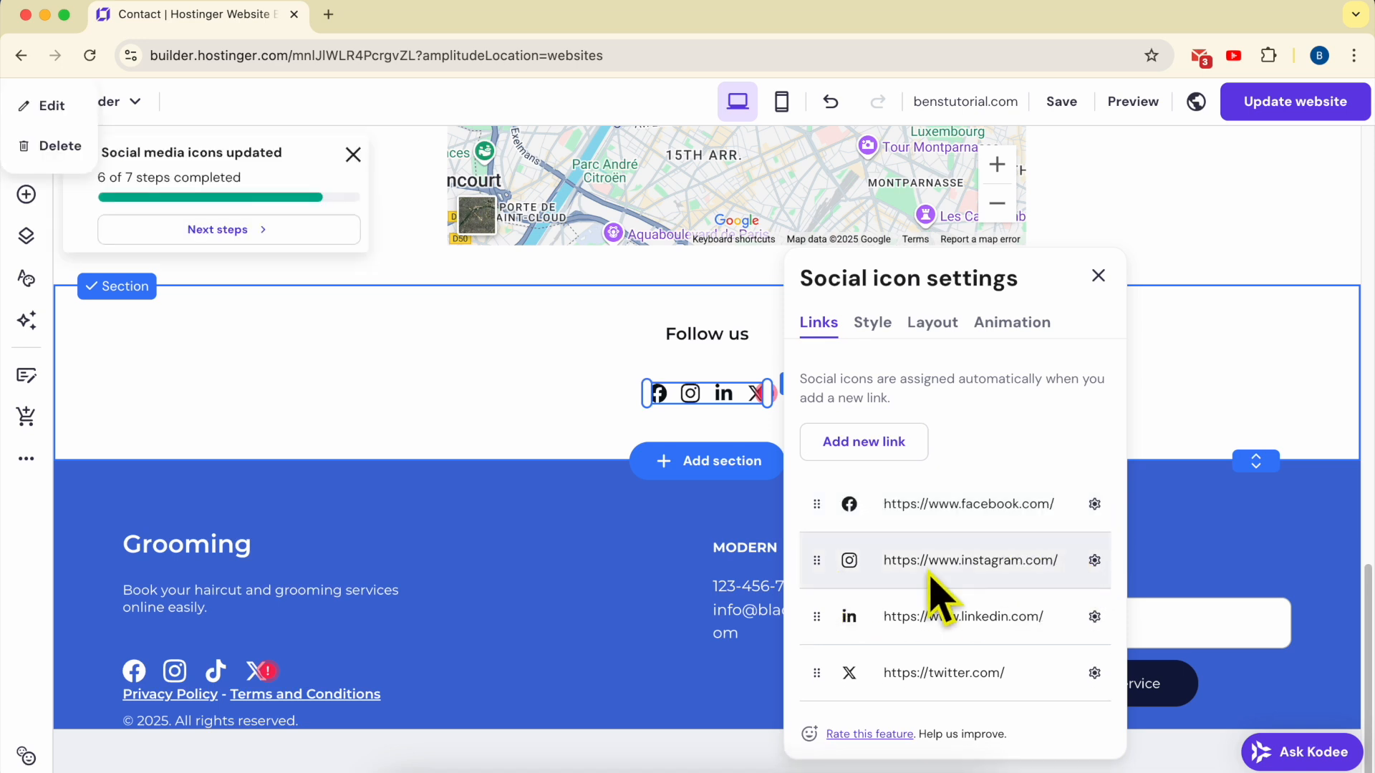
Delete the Instagram link from the Follow us icons and reorder the remaining ones as X, Facebook, LinkedIn
left_click(1094, 560)
left_click(1085, 644)
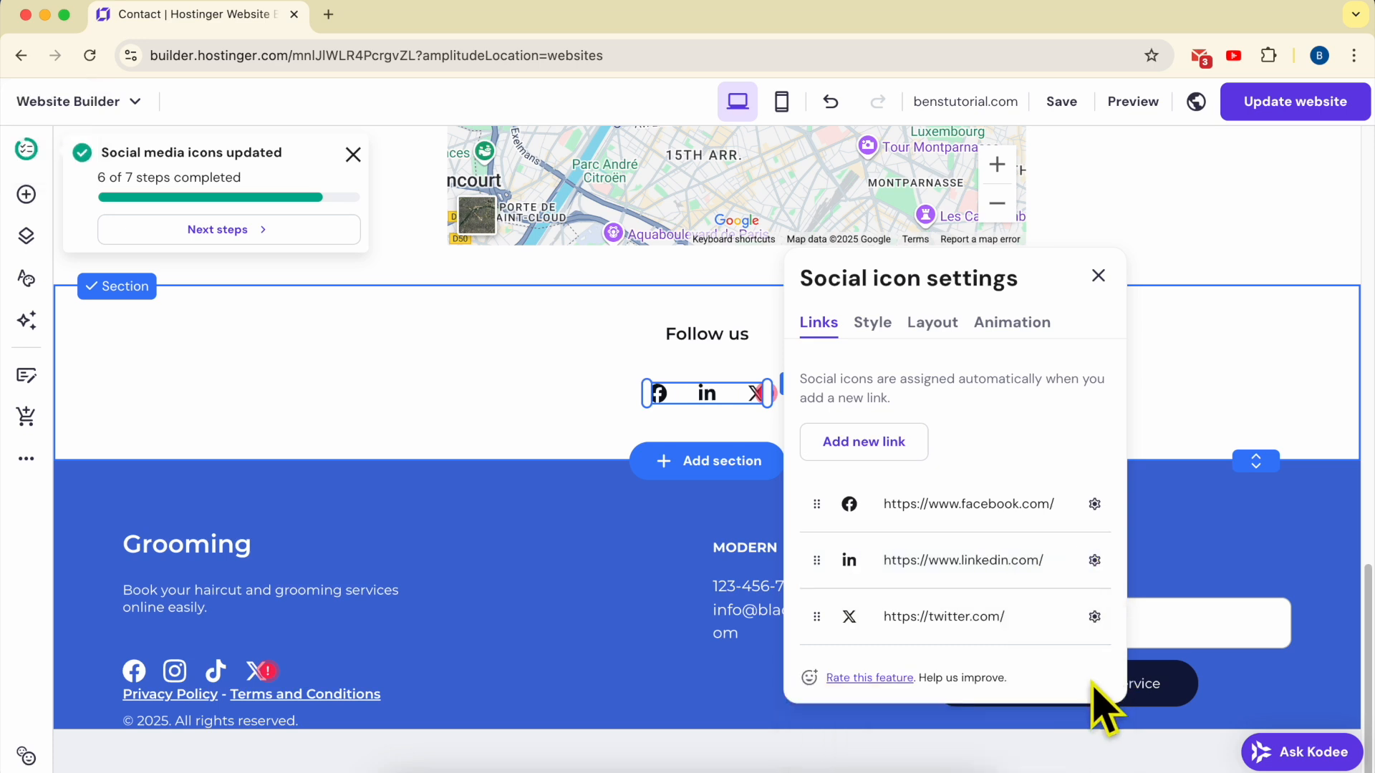
left_click_drag(817, 564, 816, 634)
left_click_drag(816, 503, 813, 604)
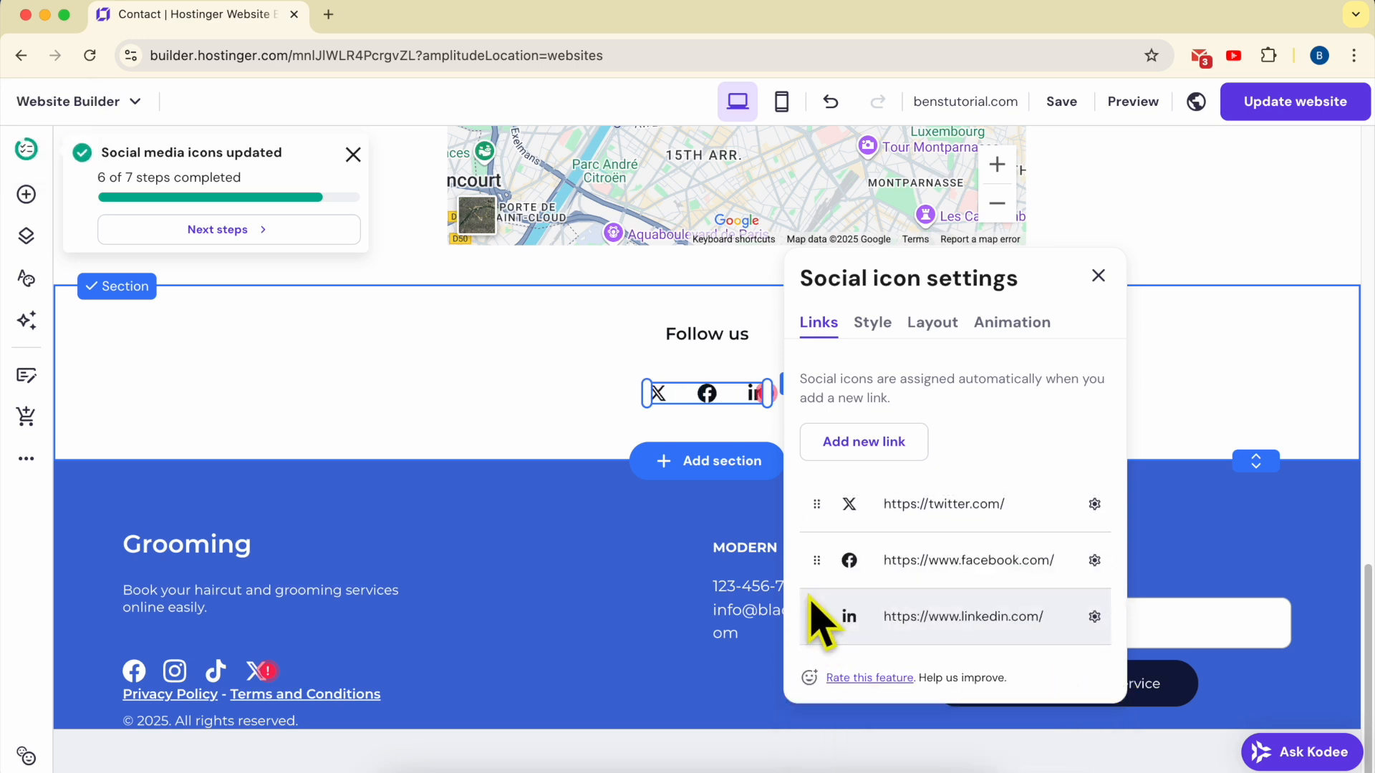
Set the normal icon color of the Follow us social icons to #6b4549 and close the social icon settings
left_click(874, 325)
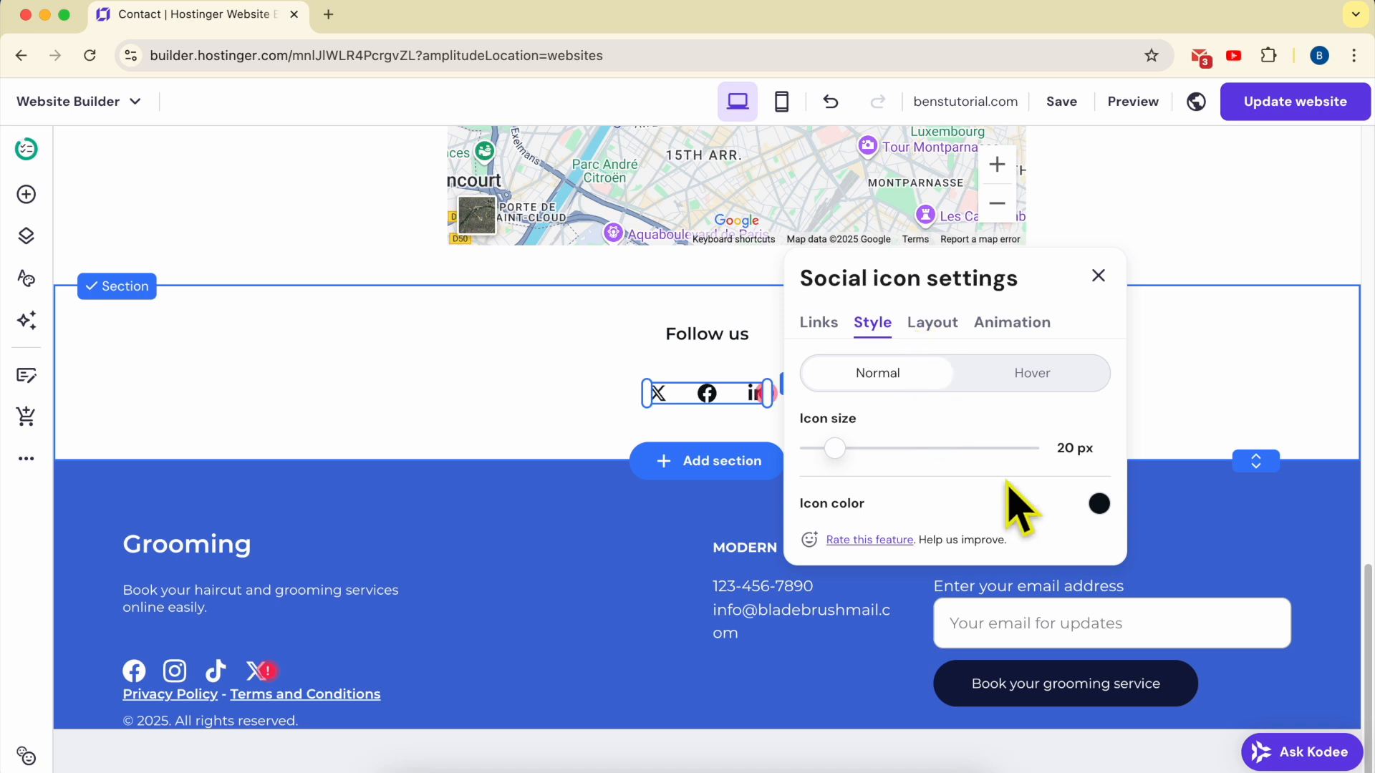
left_click(1098, 504)
left_click(1318, 617)
left_click(1318, 459)
mouse_move(1225, 544)
left_mouse_down()
mouse_move(1191, 475)
mouse_move(1187, 541)
left_mouse_up()
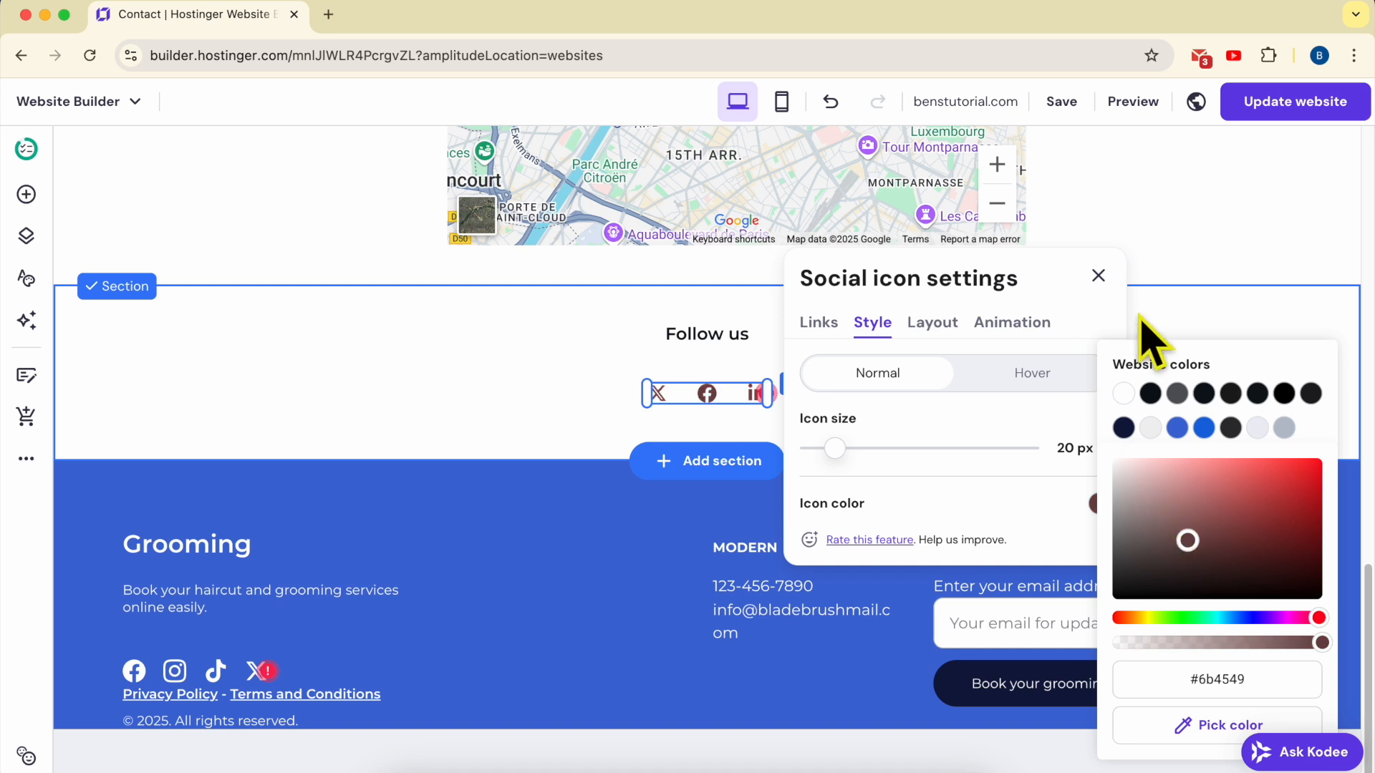
left_click(1222, 316)
Publish the website changes and open the live site at benstutorial.com
scroll(1019, 353, "up", 10)
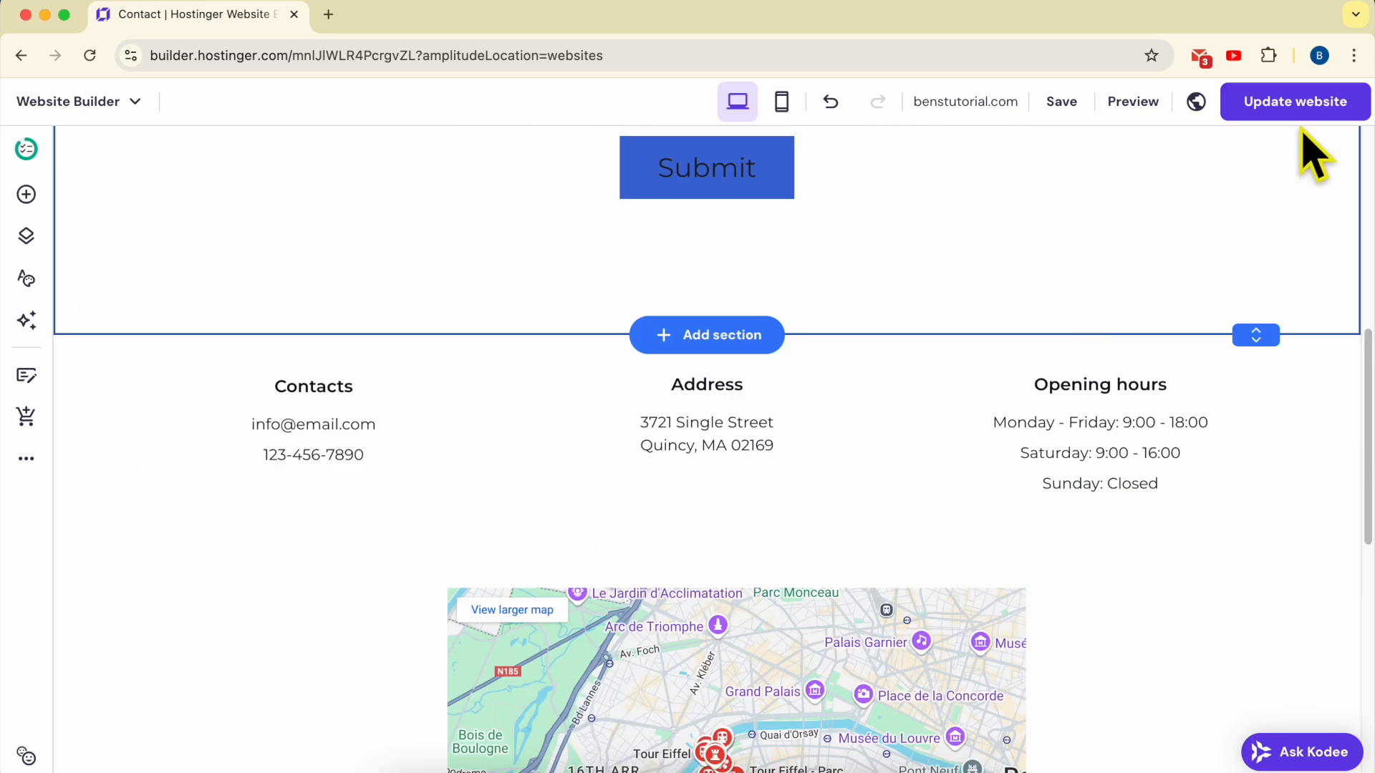
left_click(1303, 101)
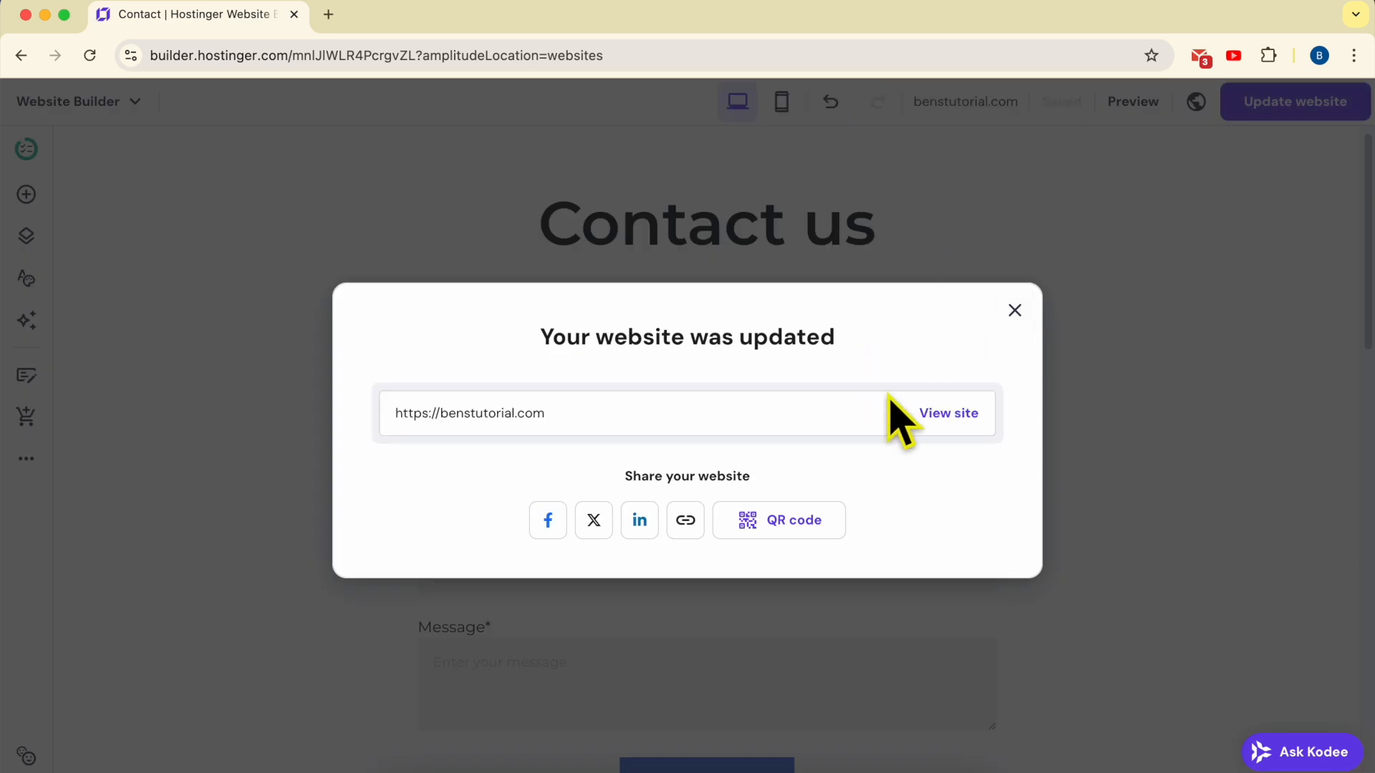
left_click(963, 414)
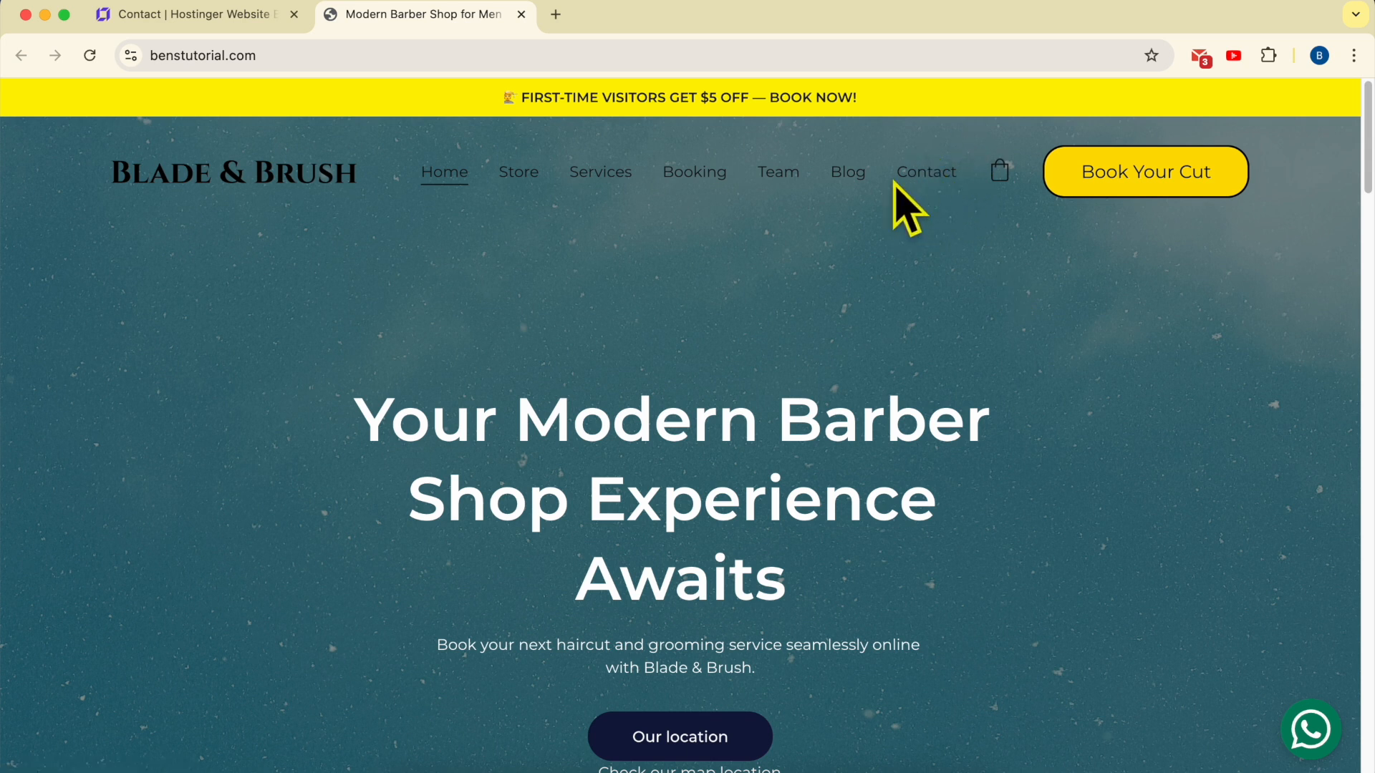
Open the live site's Contact page and review its form, contact details, map and Follow us icons down to the footer
left_click(917, 175)
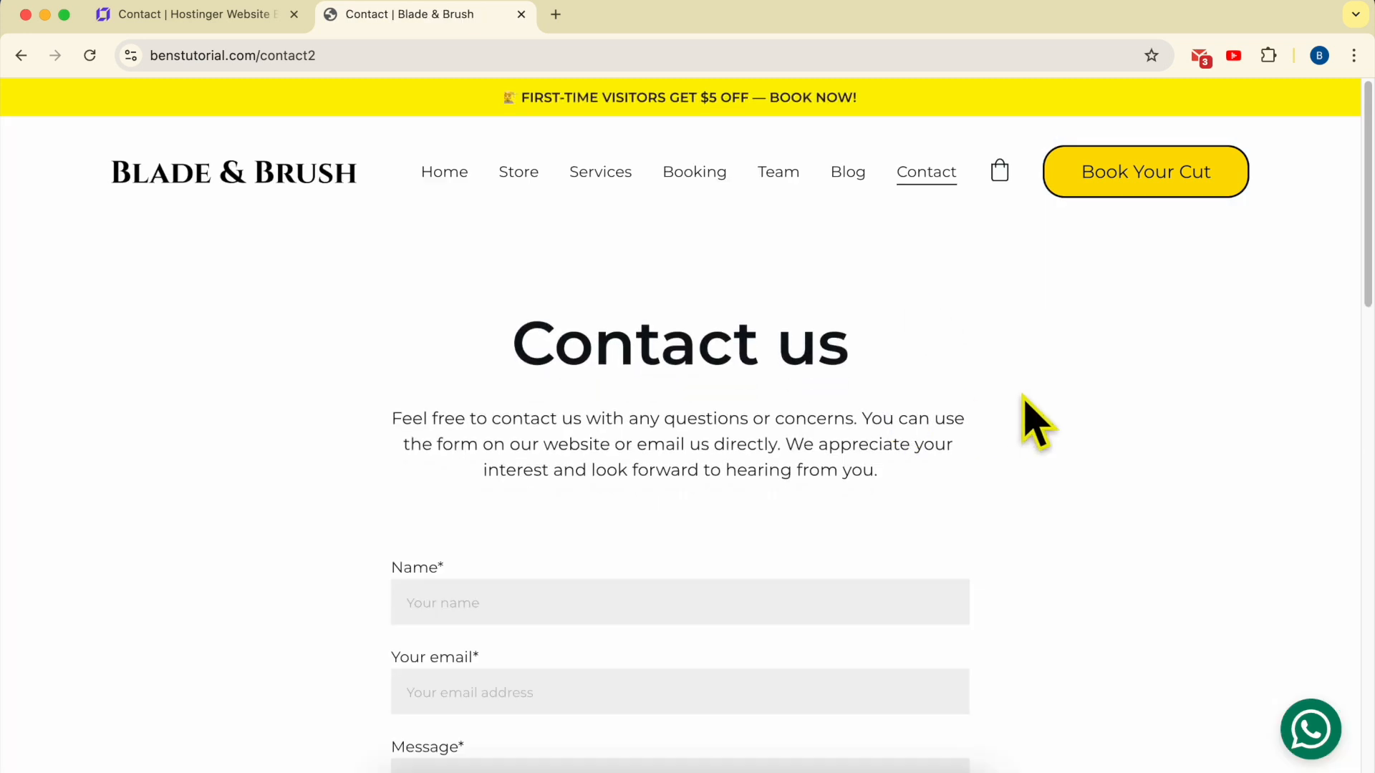
scroll(1031, 419, "down", 5)
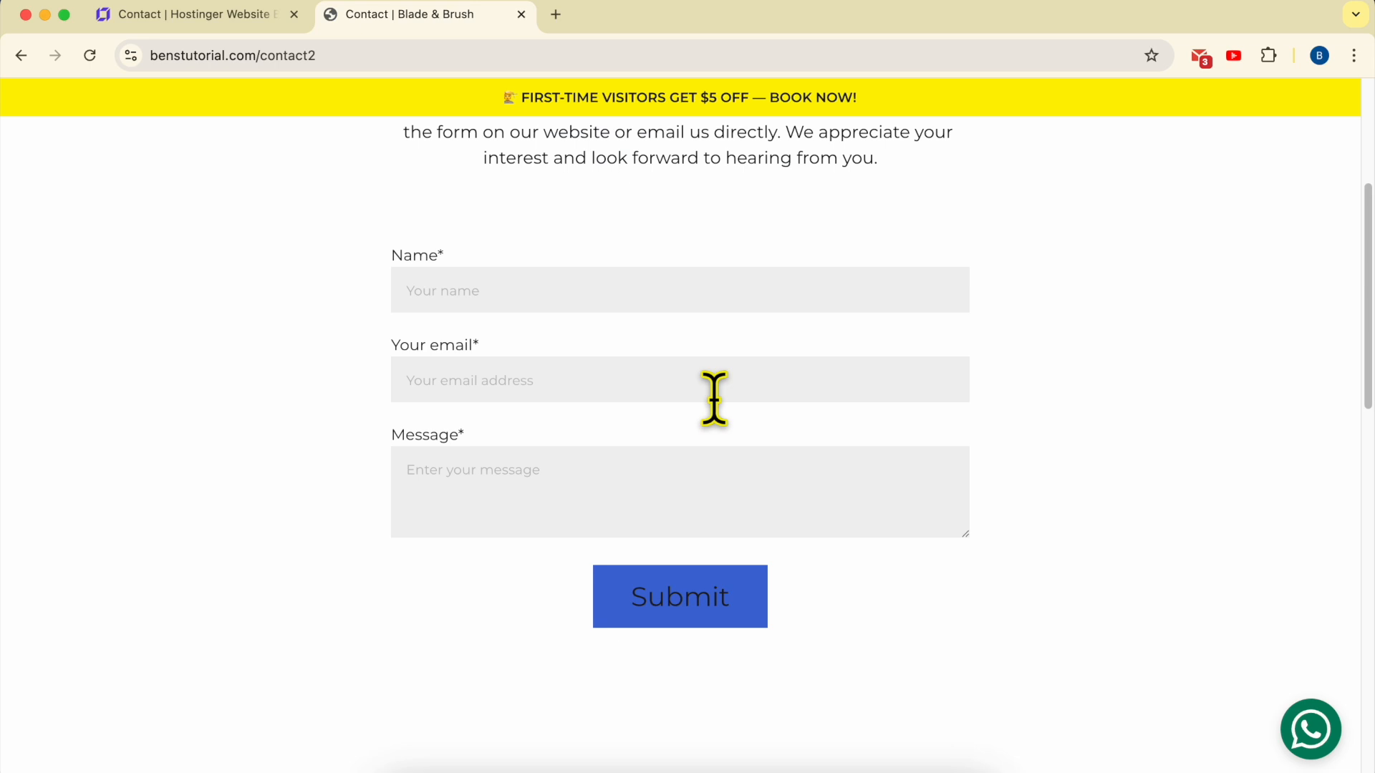
scroll(712, 398, "down", 7)
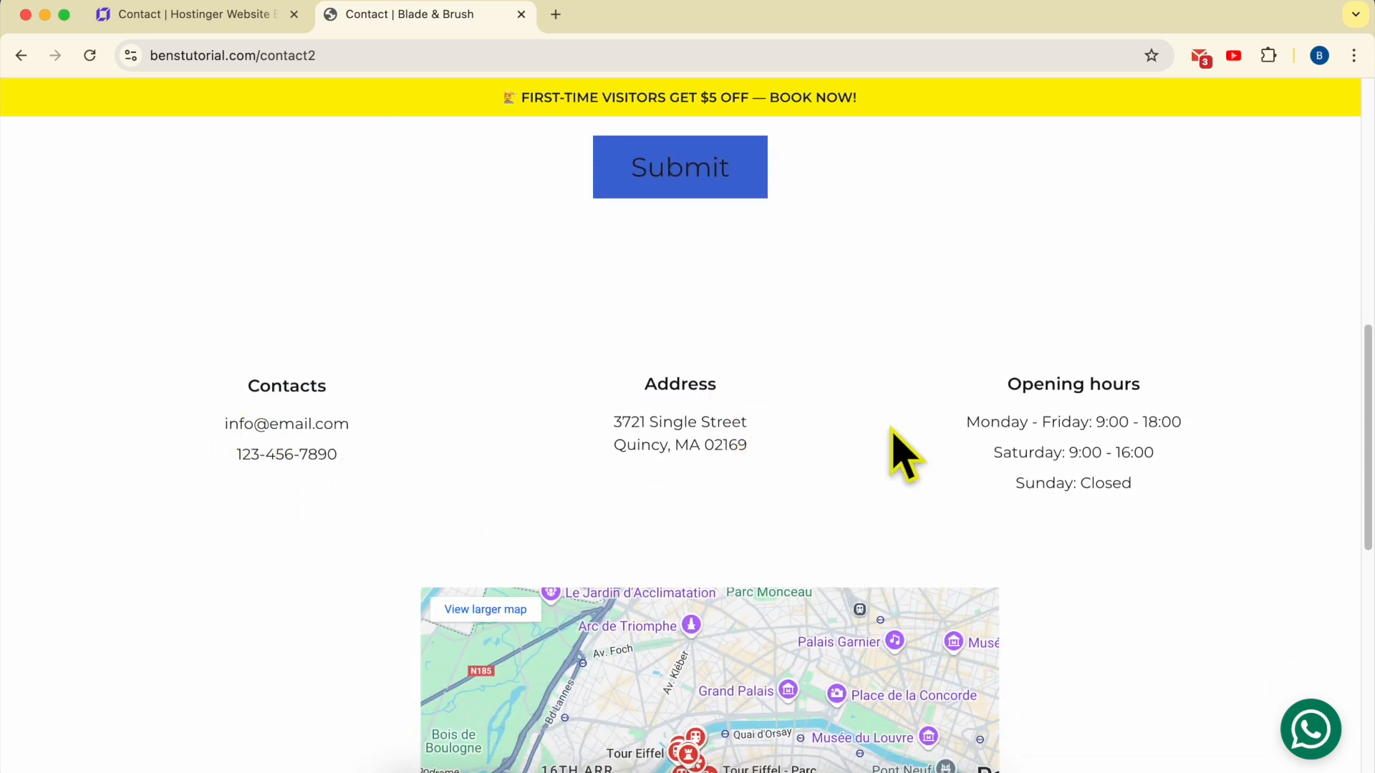
scroll(1217, 459, "down", 6)
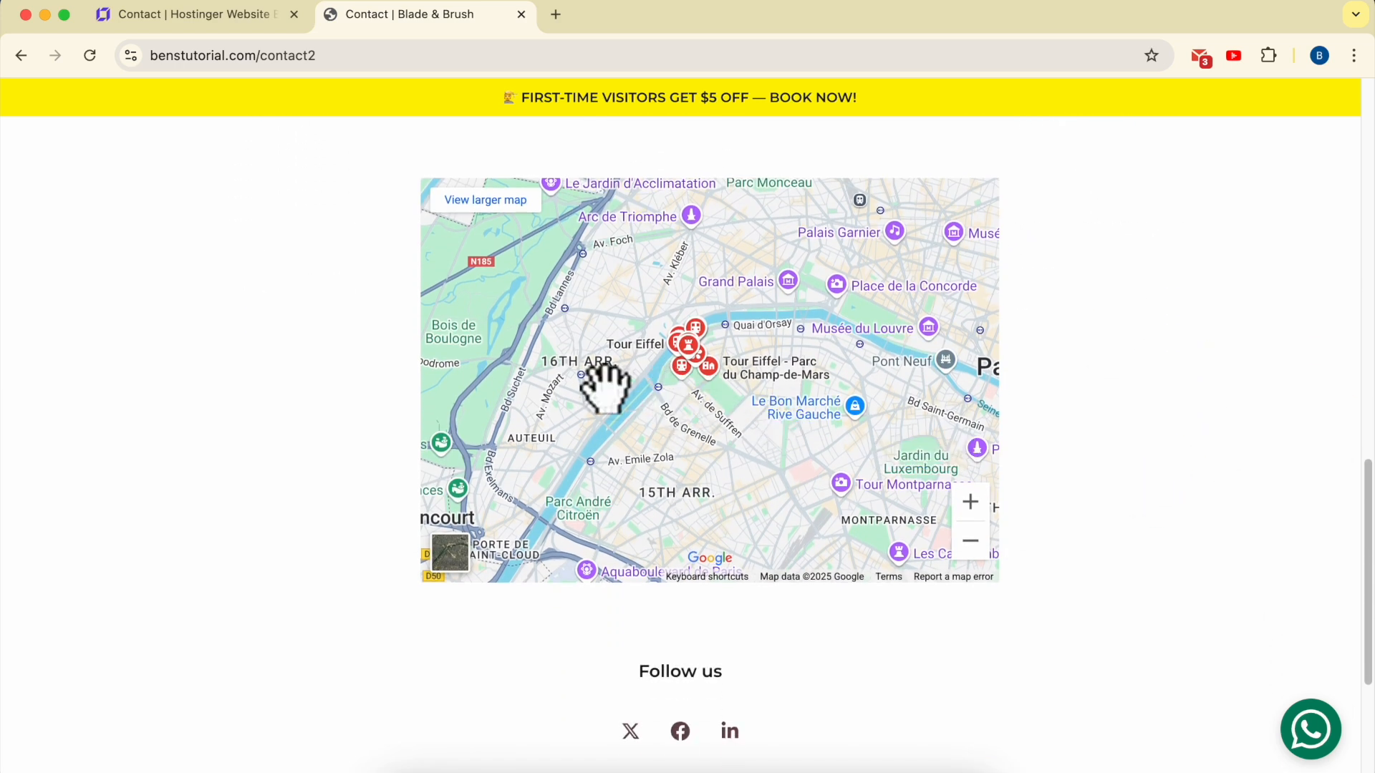
scroll(1012, 500, "down", 4)
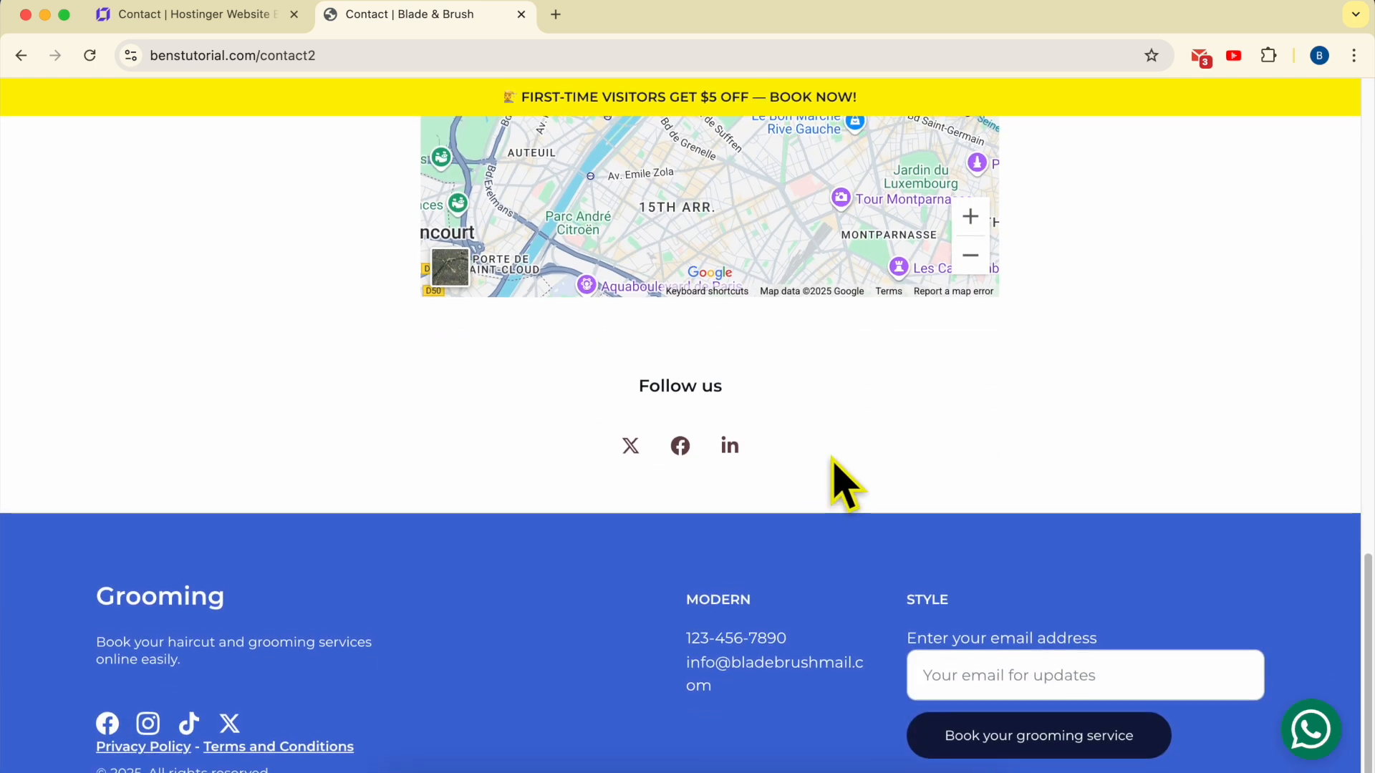
left_click_drag(708, 438, 540, 373)
left_click(498, 389)
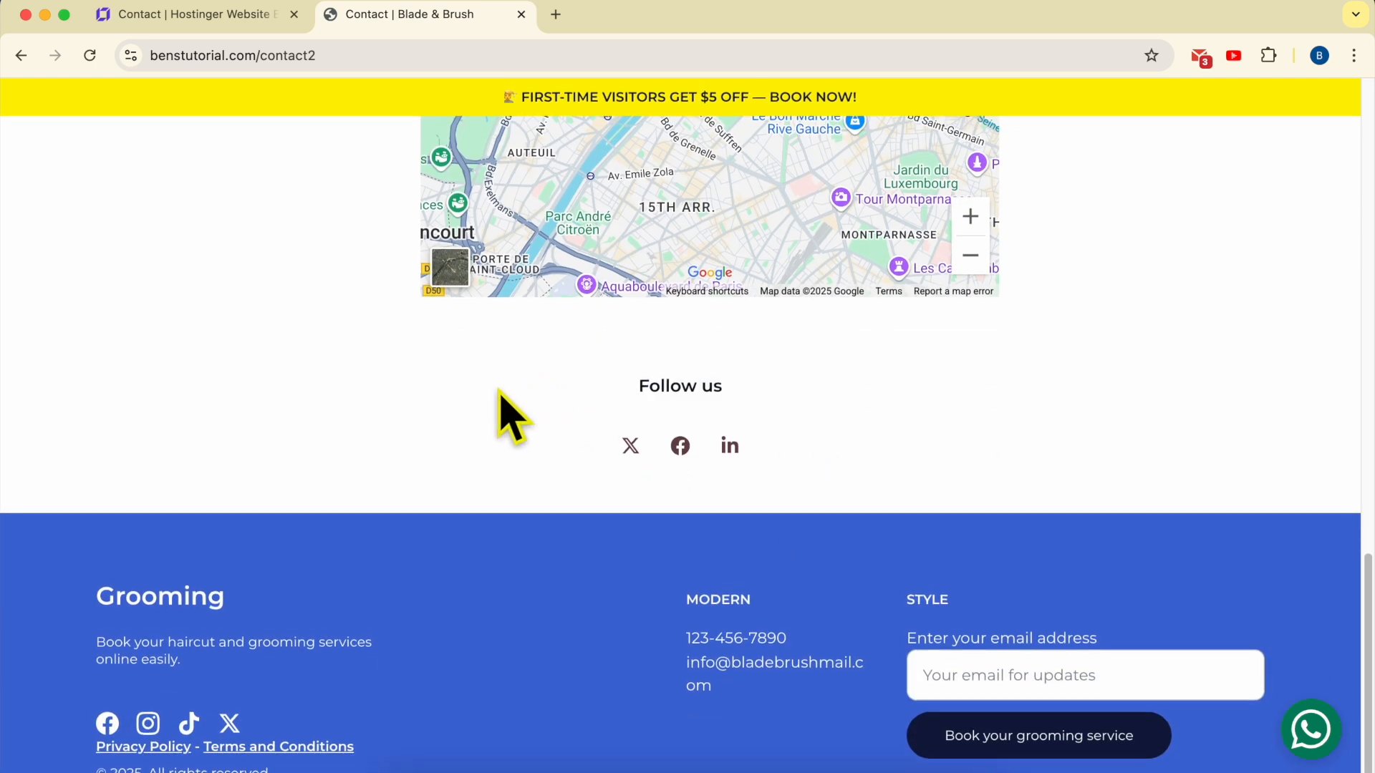